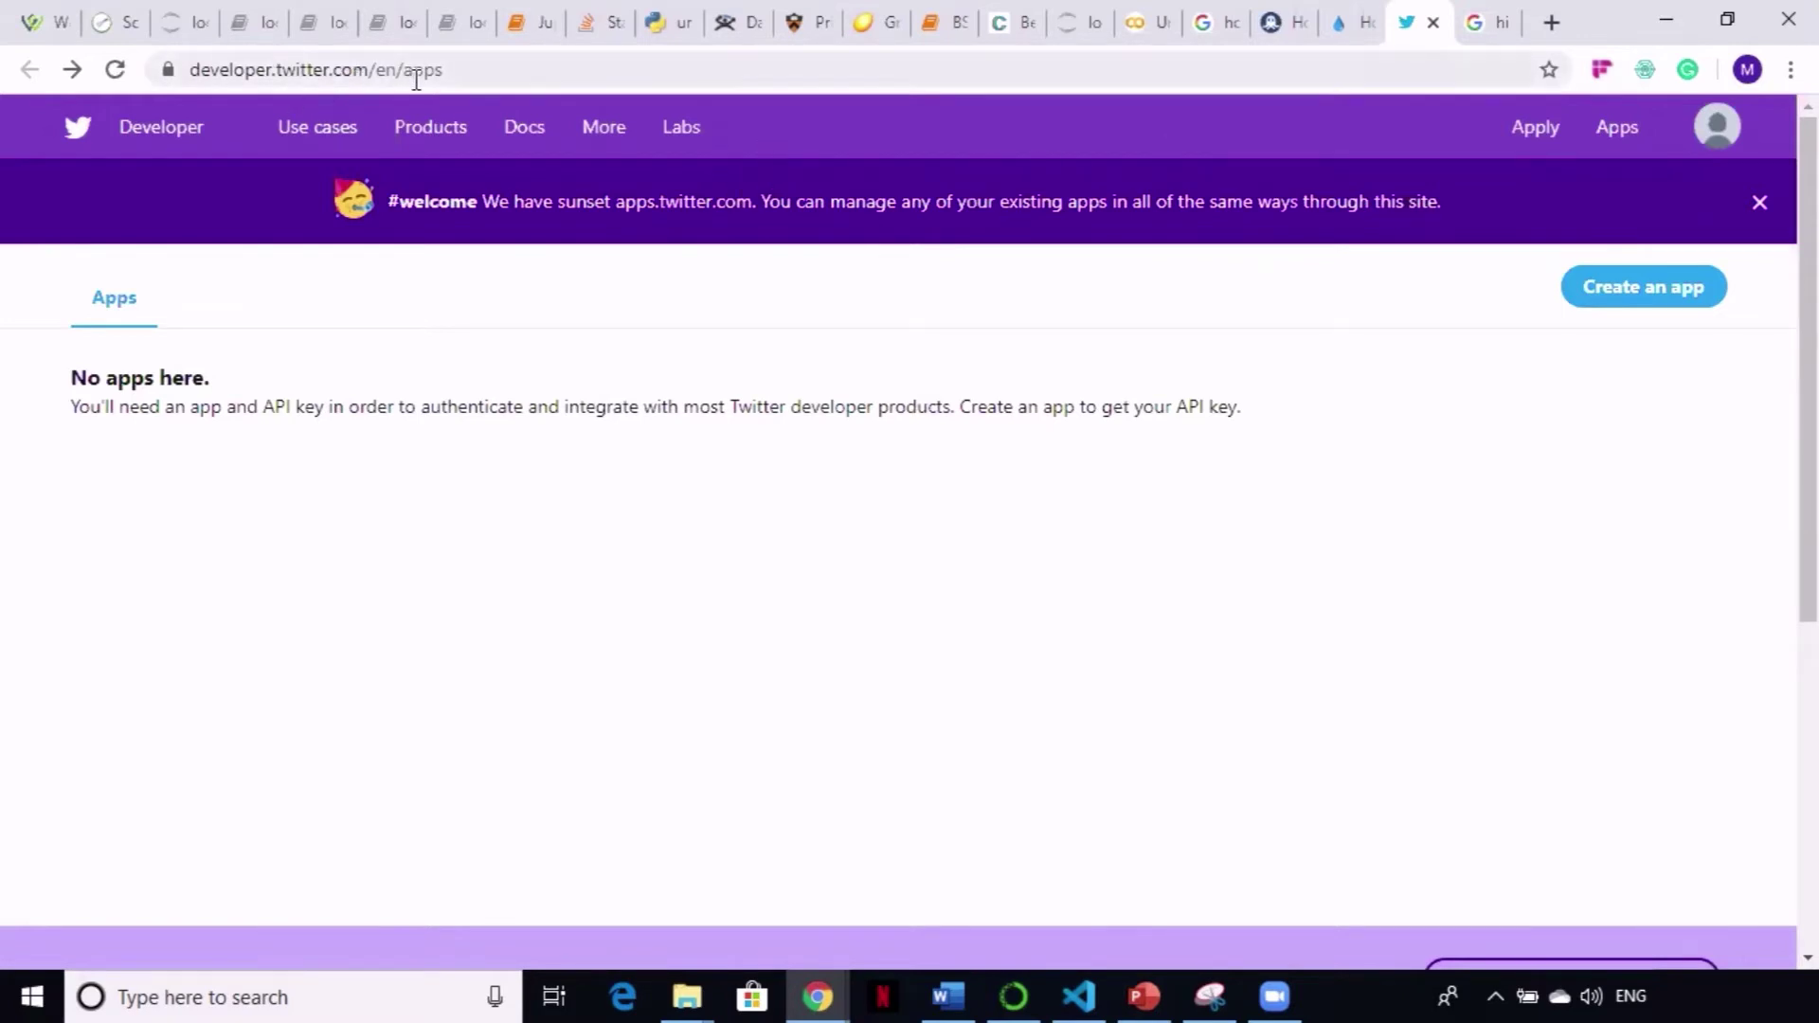
Step: Start creating an app and apply for a Twitter developer account with Doing academic research as the primary reason
{"action": "left_click", "coordinate": [1640, 290]}
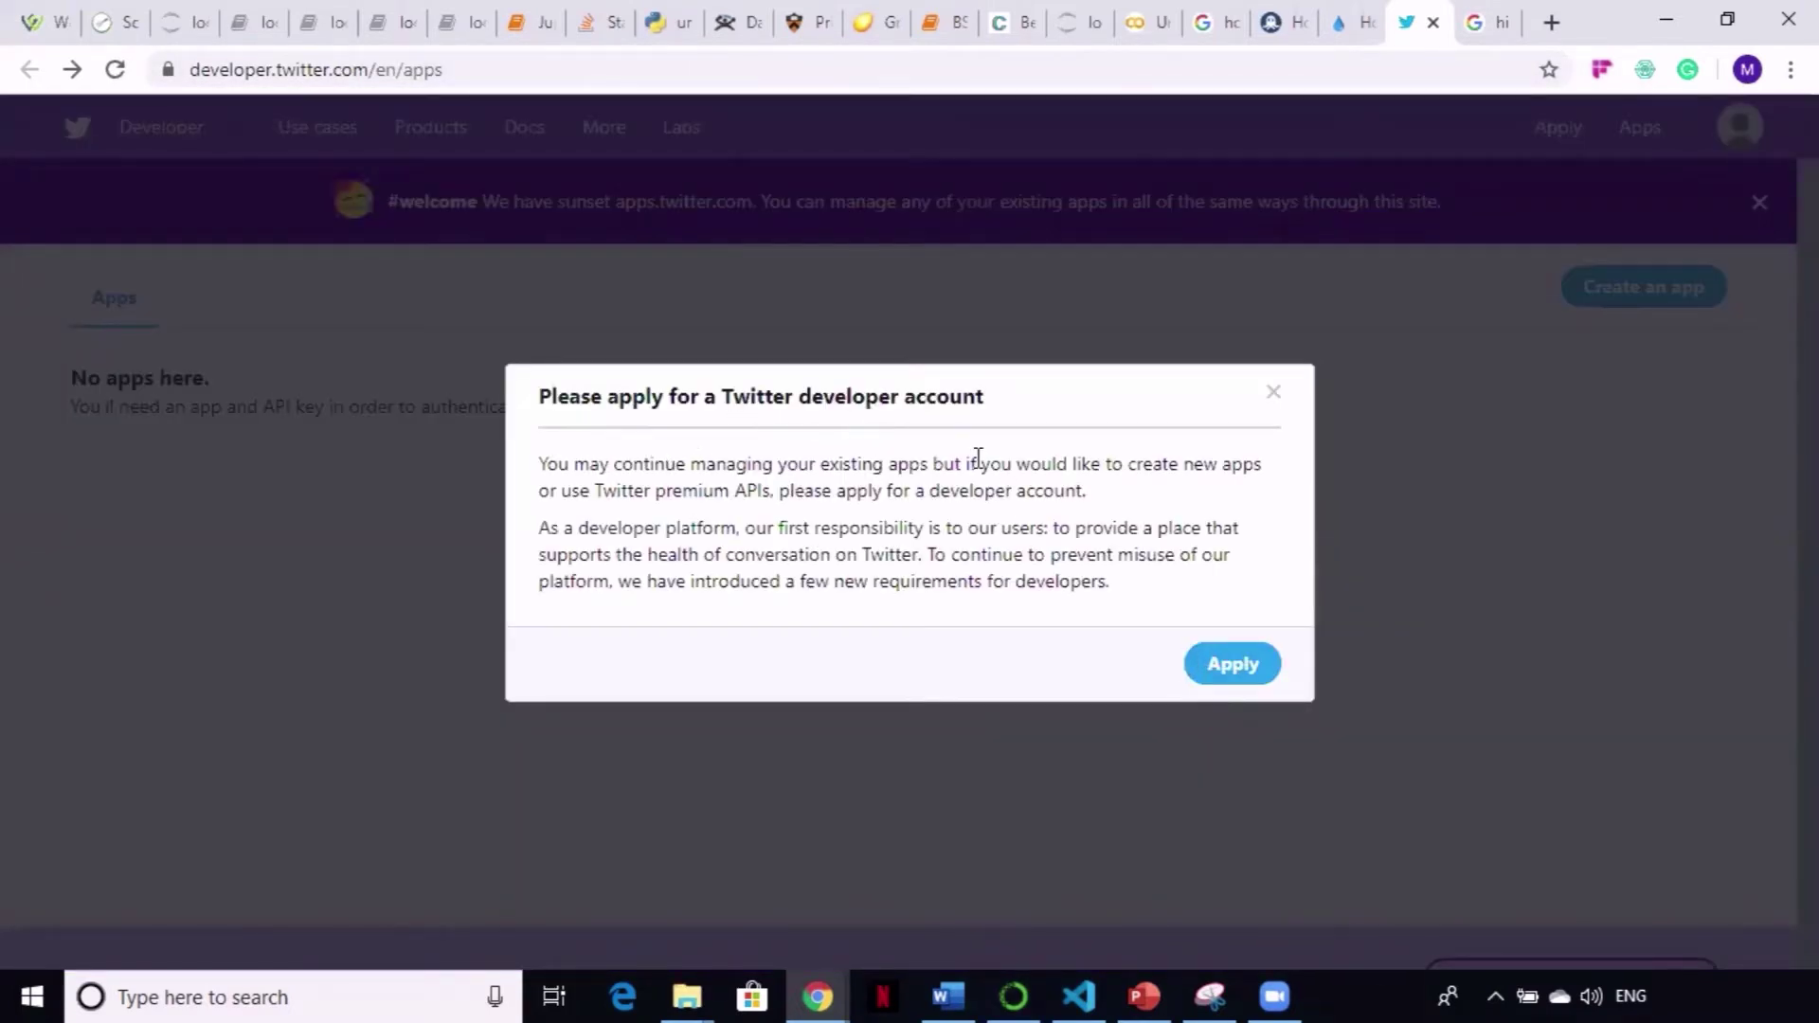
{"action": "left_click", "coordinate": [1227, 669]}
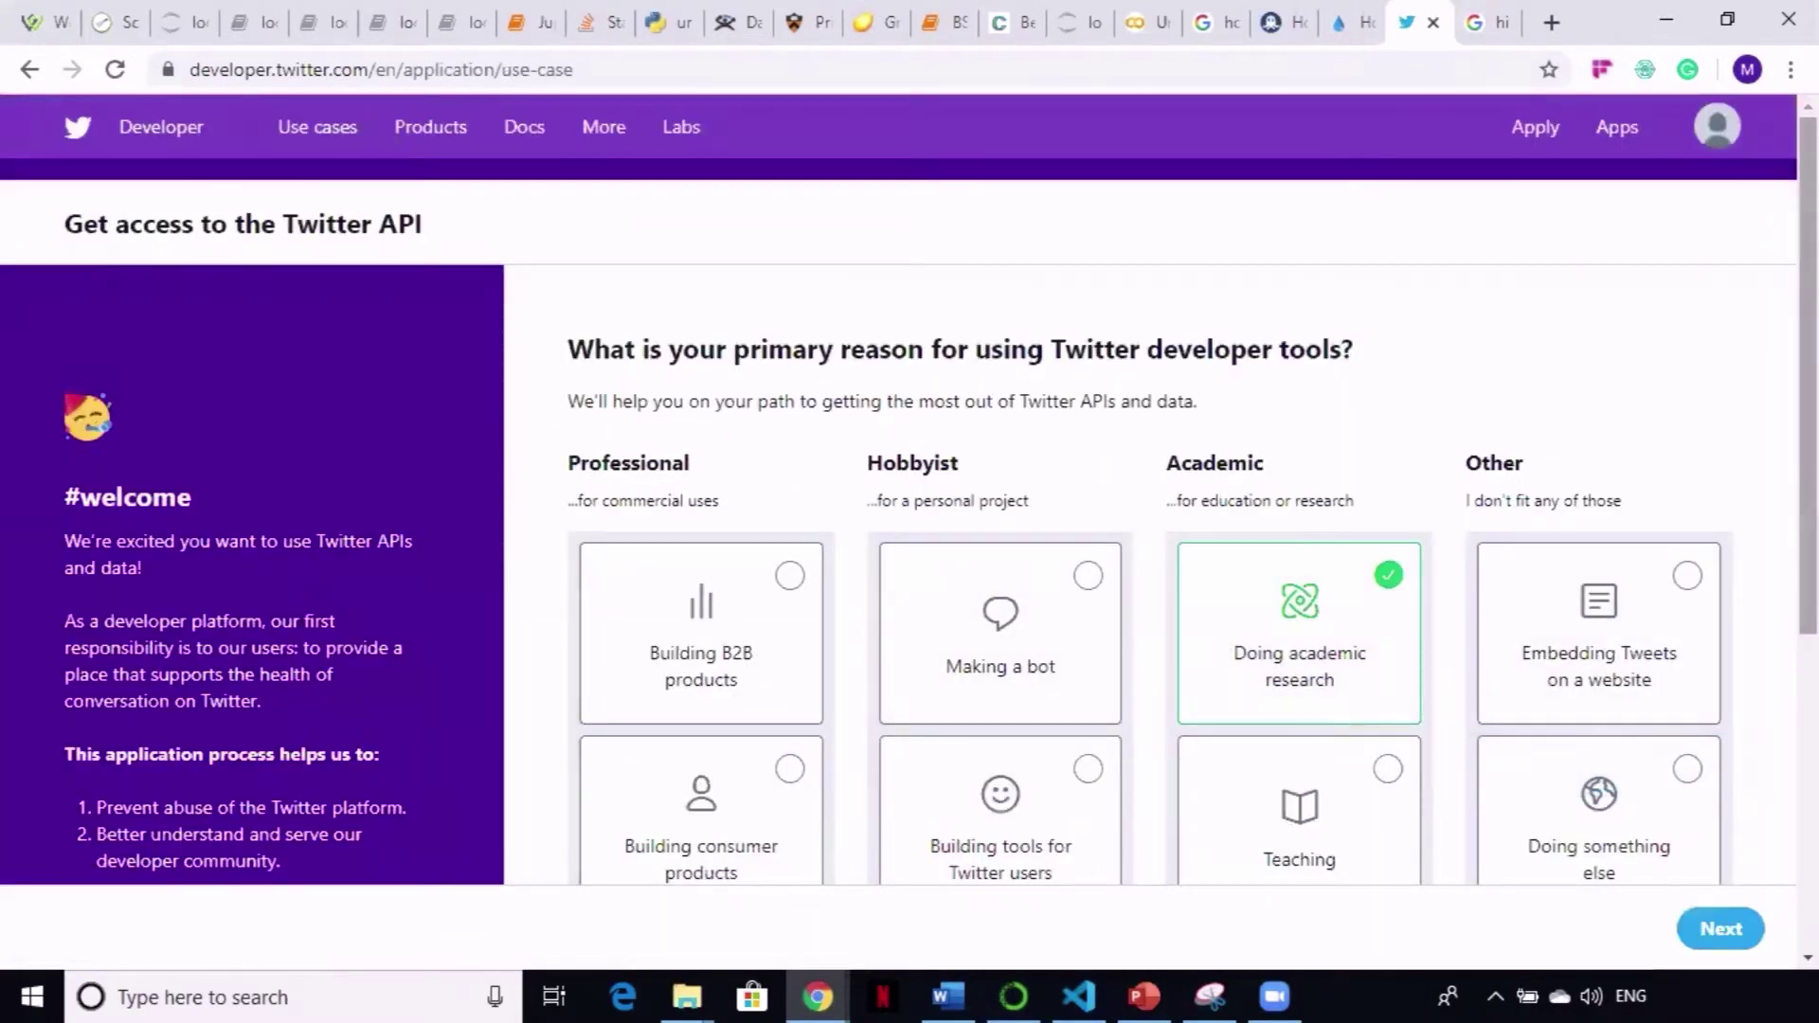
{"action": "scroll", "coordinate": [1137, 569], "scroll_direction": "down", "scroll_amount": 2}
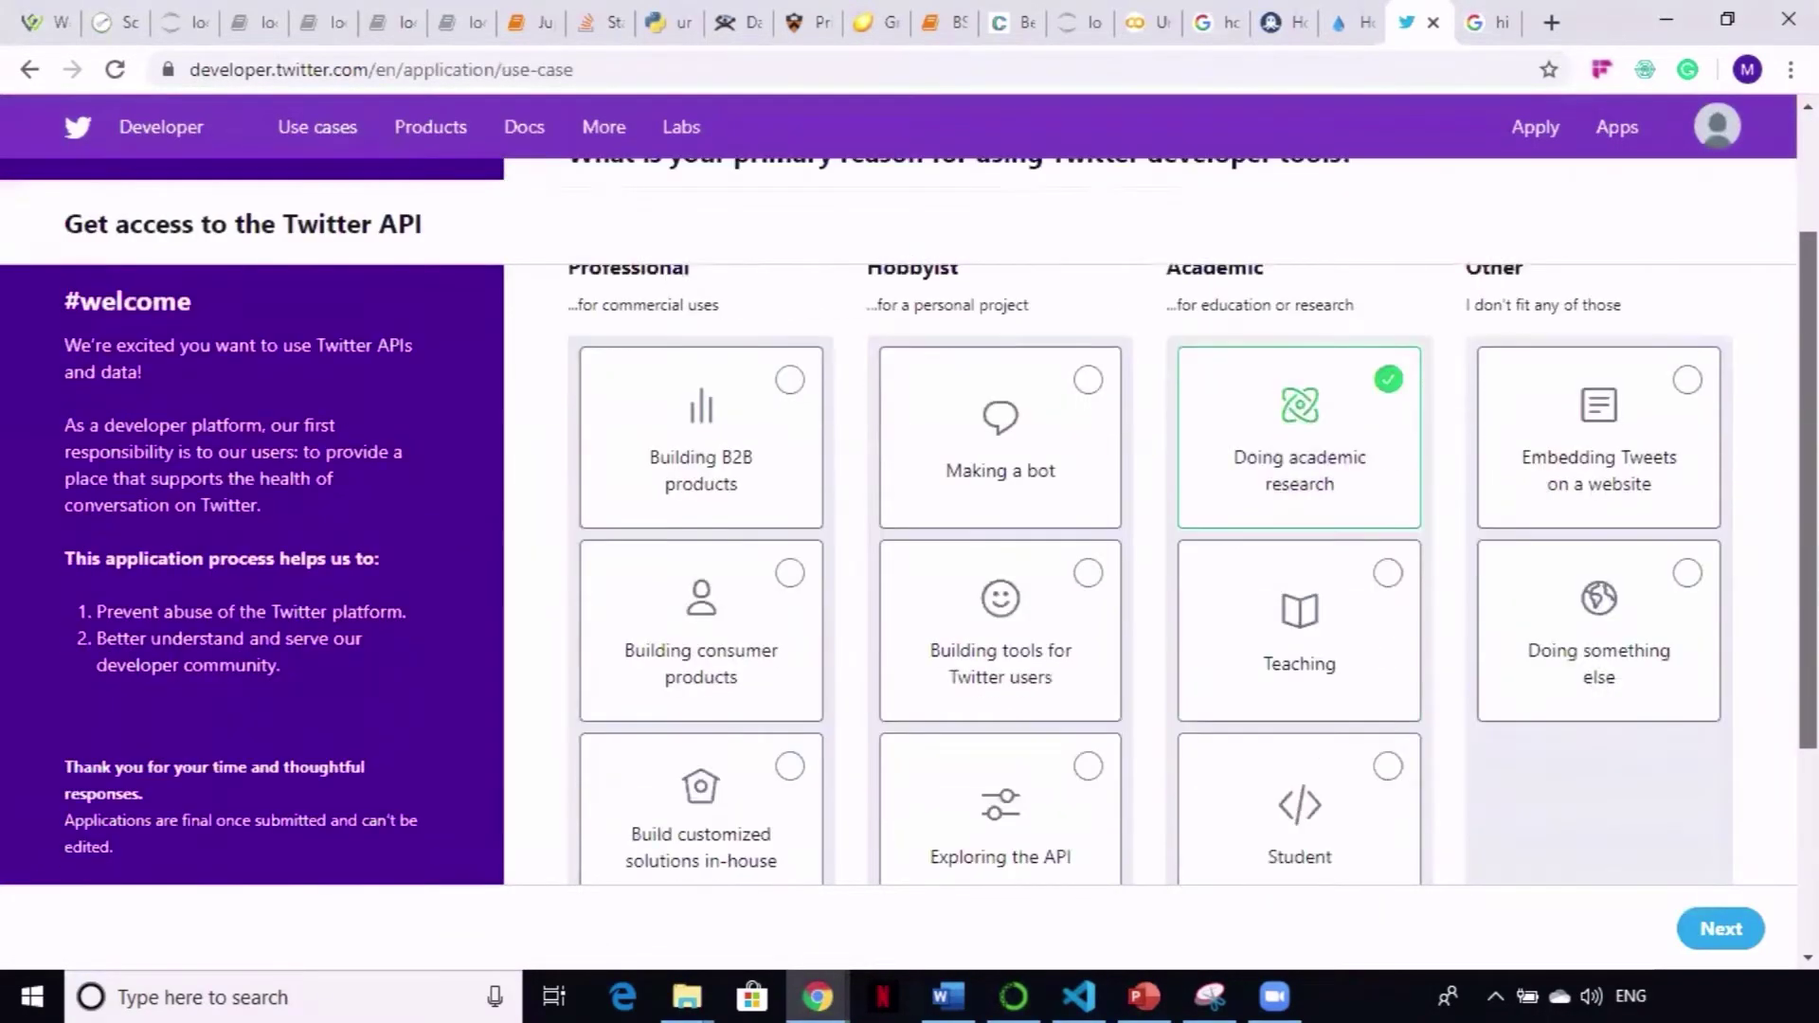
{"action": "scroll", "coordinate": [1137, 569], "scroll_direction": "down", "scroll_amount": 2}
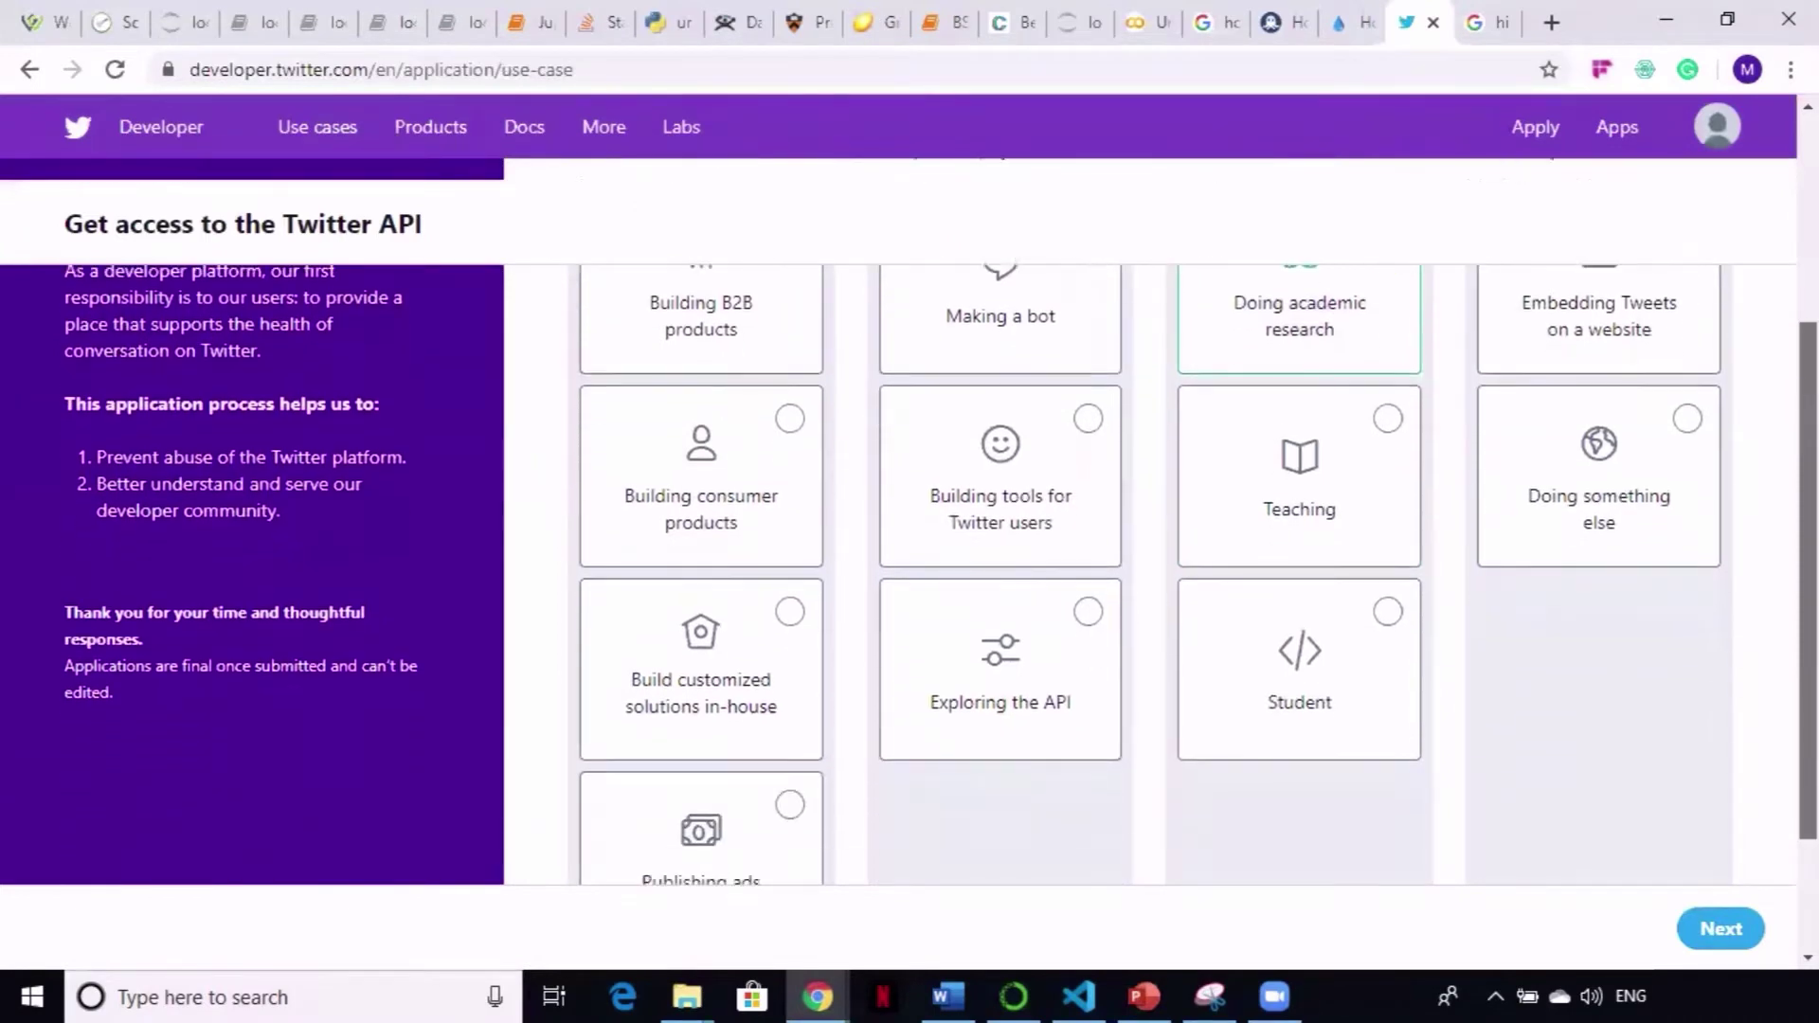
{"action": "scroll", "coordinate": [1137, 568], "scroll_direction": "up", "scroll_amount": 2}
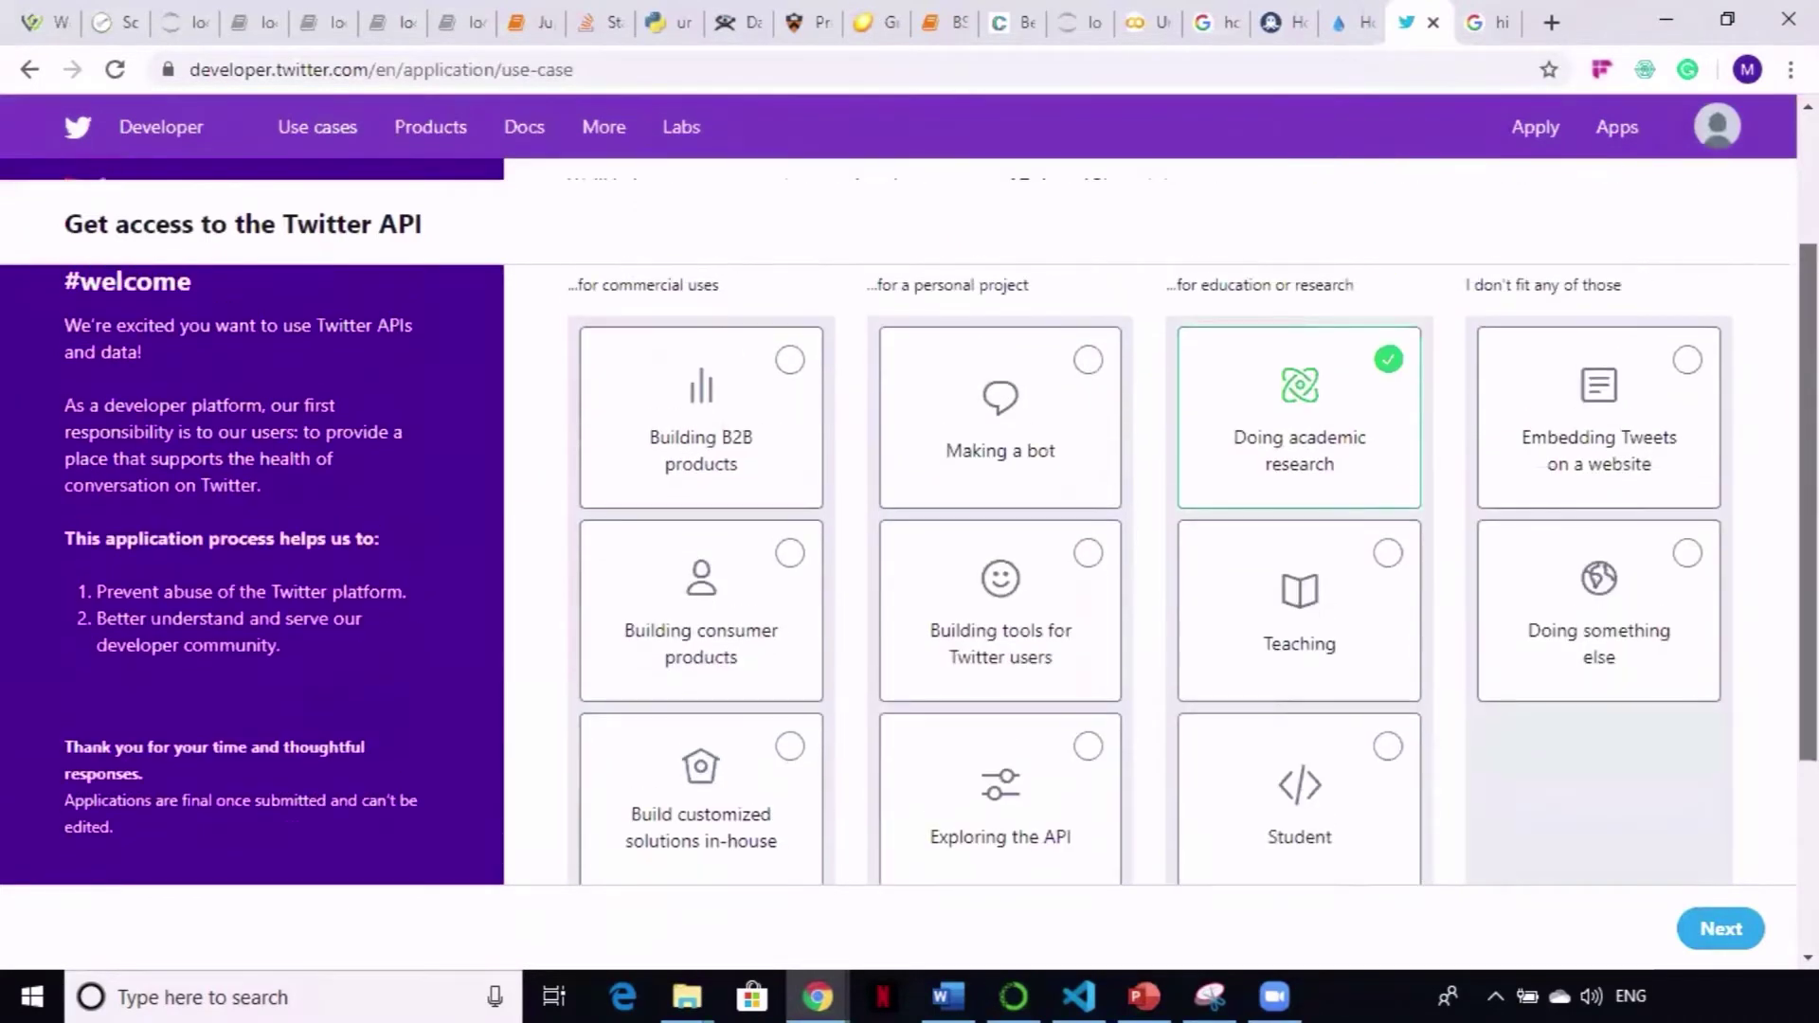
{"action": "scroll", "coordinate": [1767, 581], "scroll_direction": "down", "scroll_amount": 3}
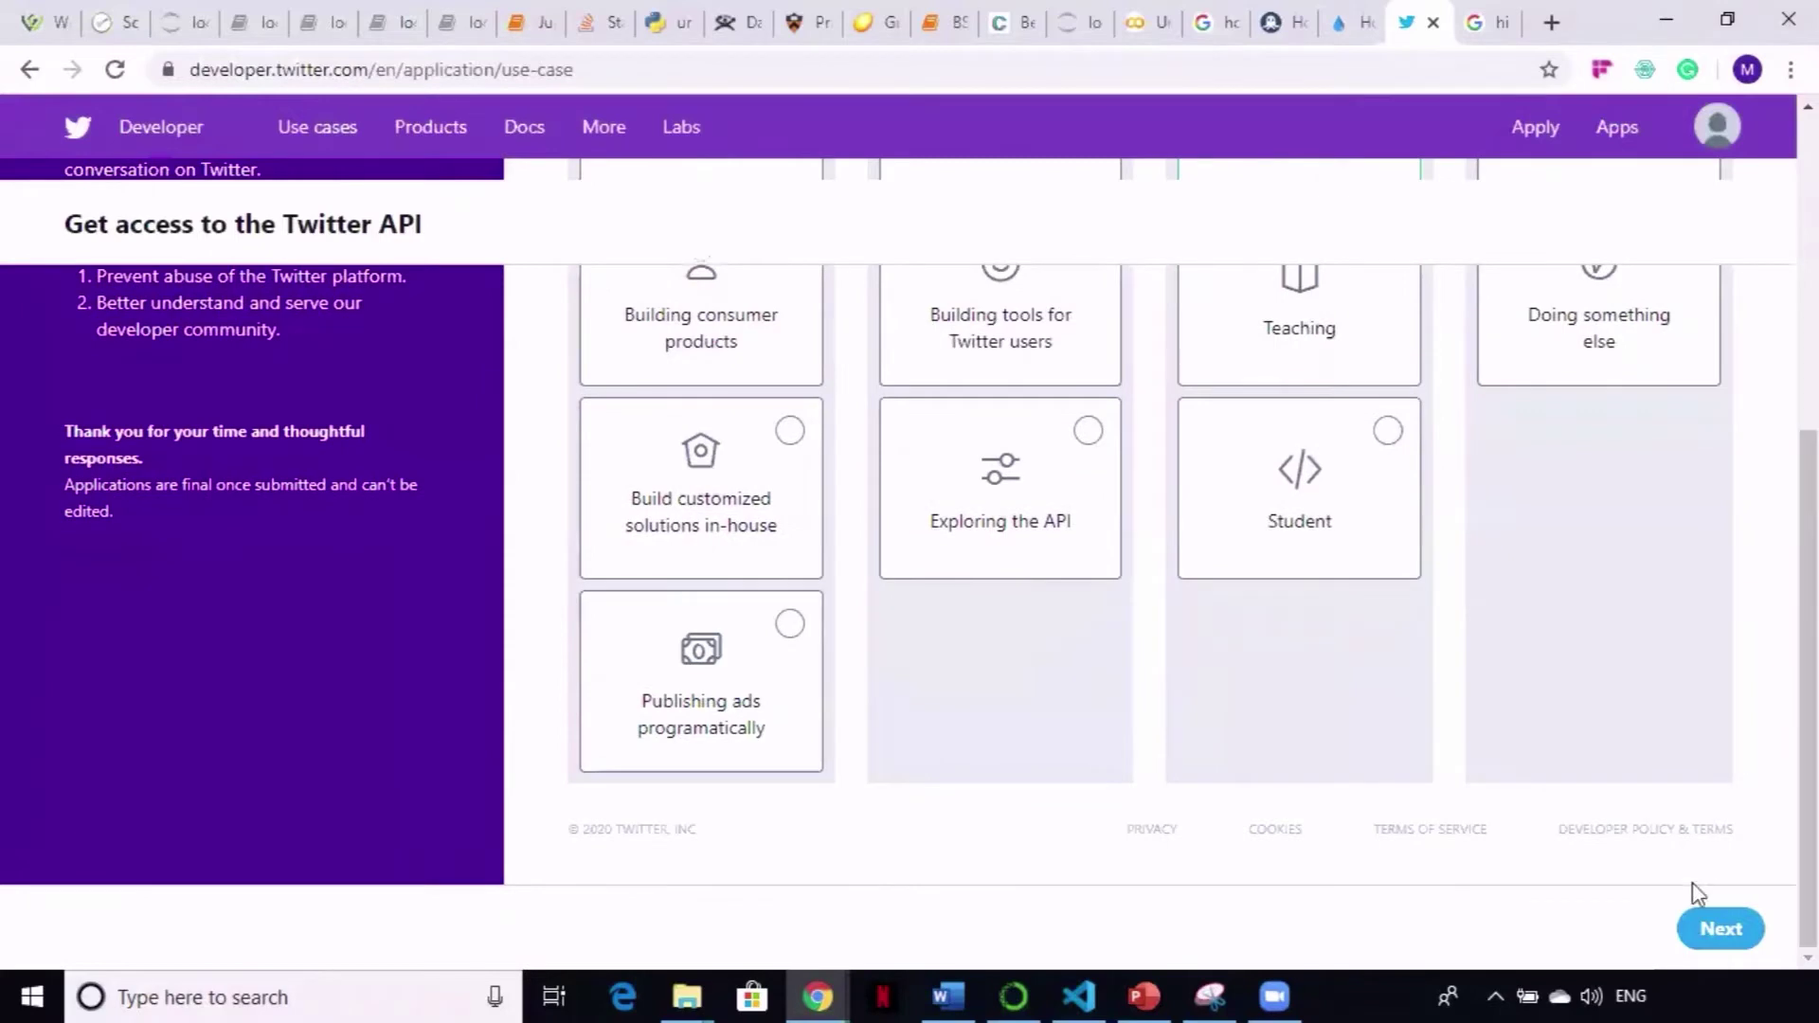
{"action": "left_click", "coordinate": [1711, 938]}
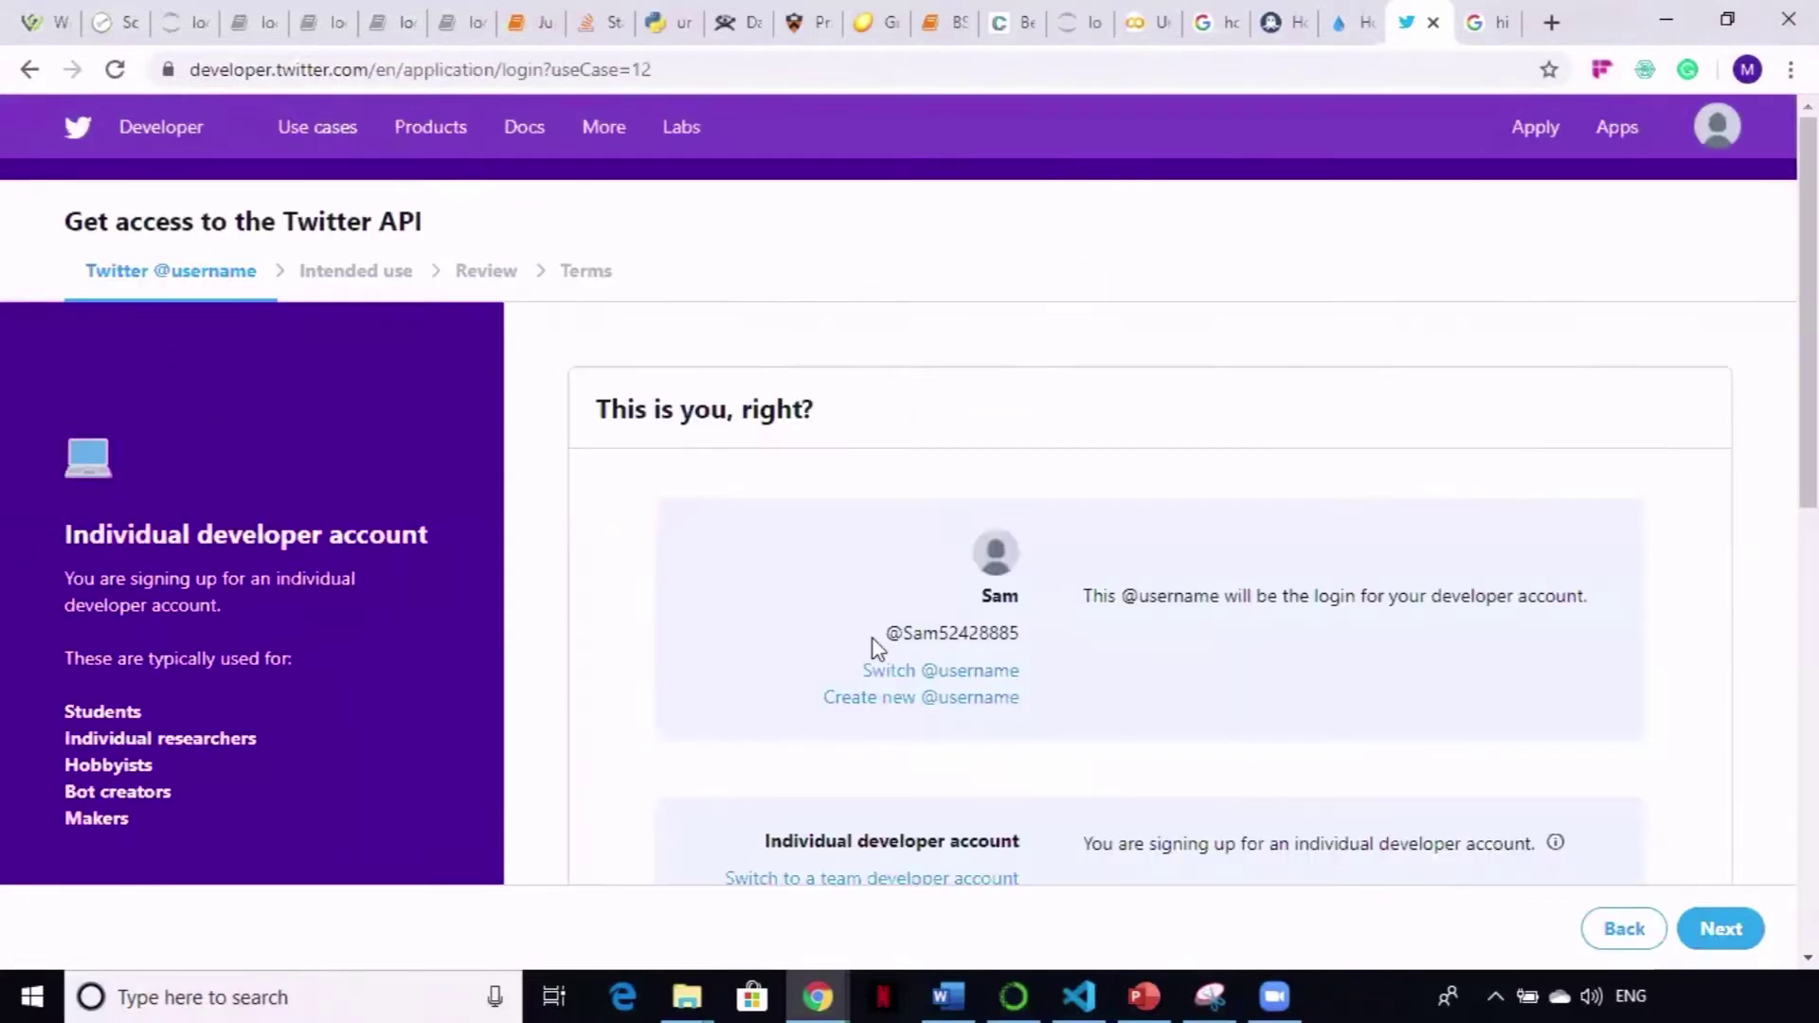
Step: Confirm the individual developer account details with India as the country and continue to the intended use section
{"action": "scroll", "coordinate": [873, 650], "scroll_direction": "down", "scroll_amount": 2}
{"action": "scroll", "coordinate": [1772, 694], "scroll_direction": "down", "scroll_amount": 5}
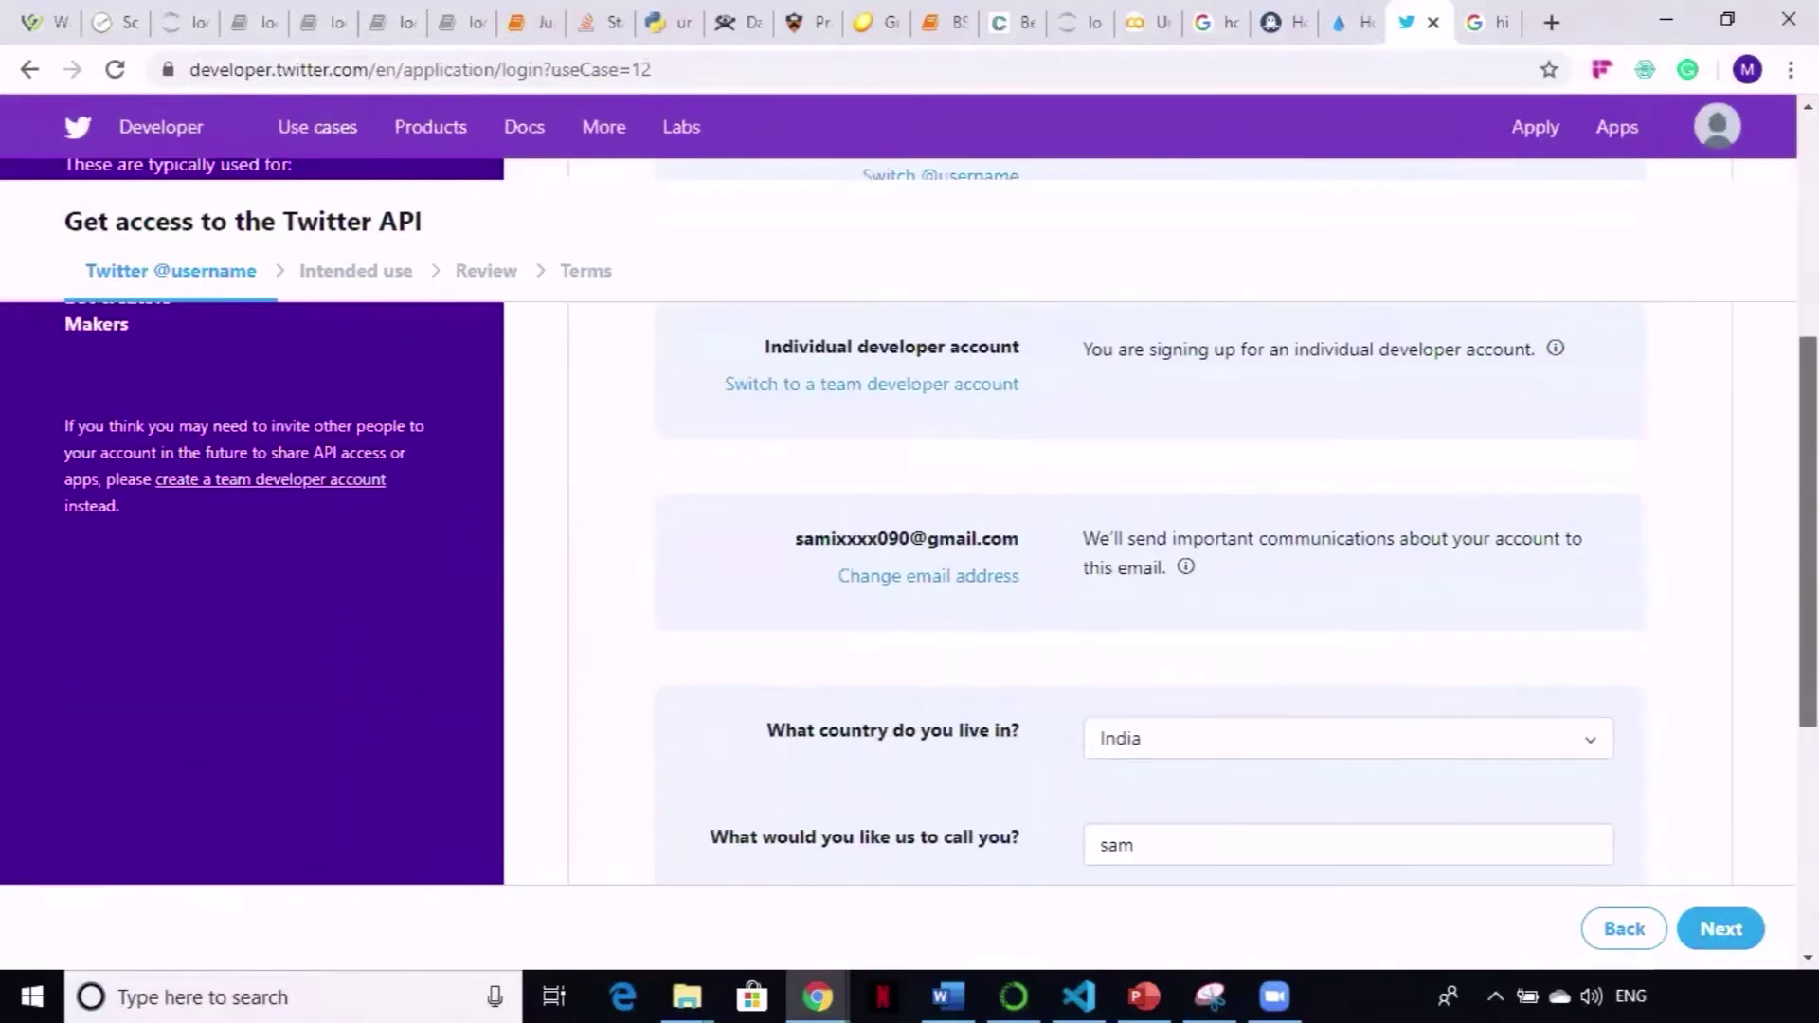
{"action": "scroll", "coordinate": [1765, 720], "scroll_direction": "down", "scroll_amount": 2}
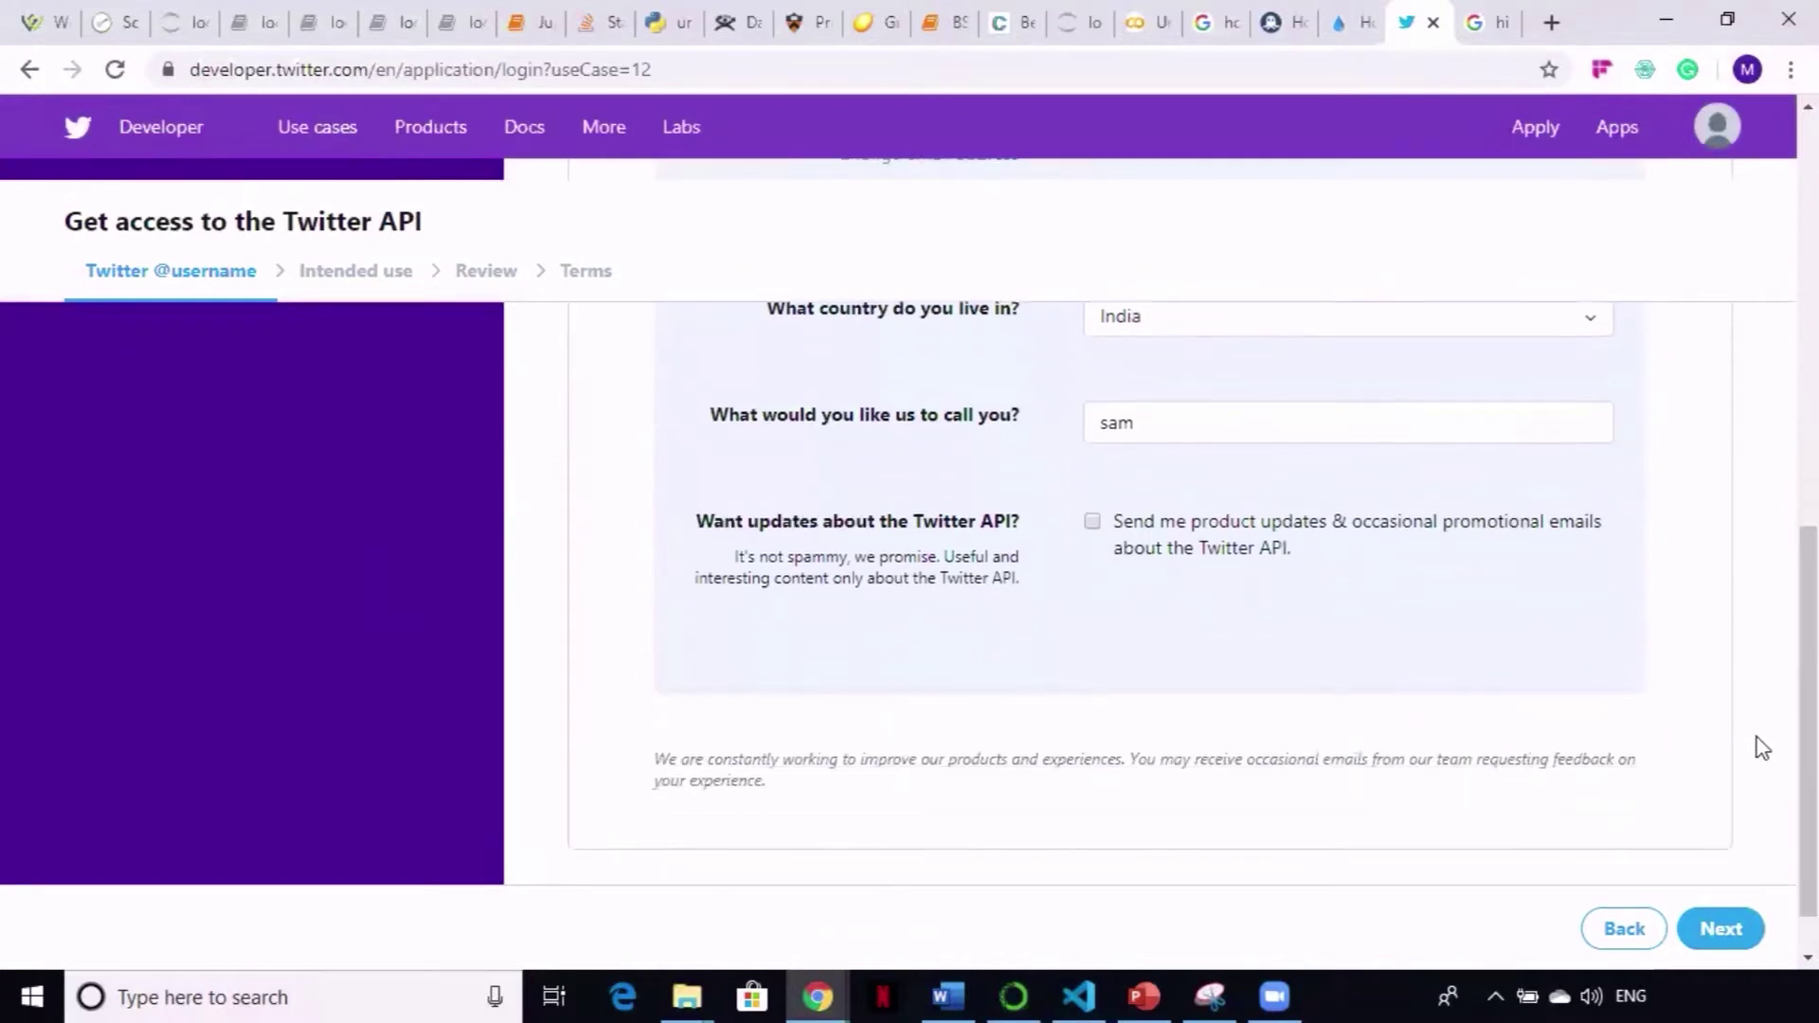
{"action": "left_click", "coordinate": [1720, 931]}
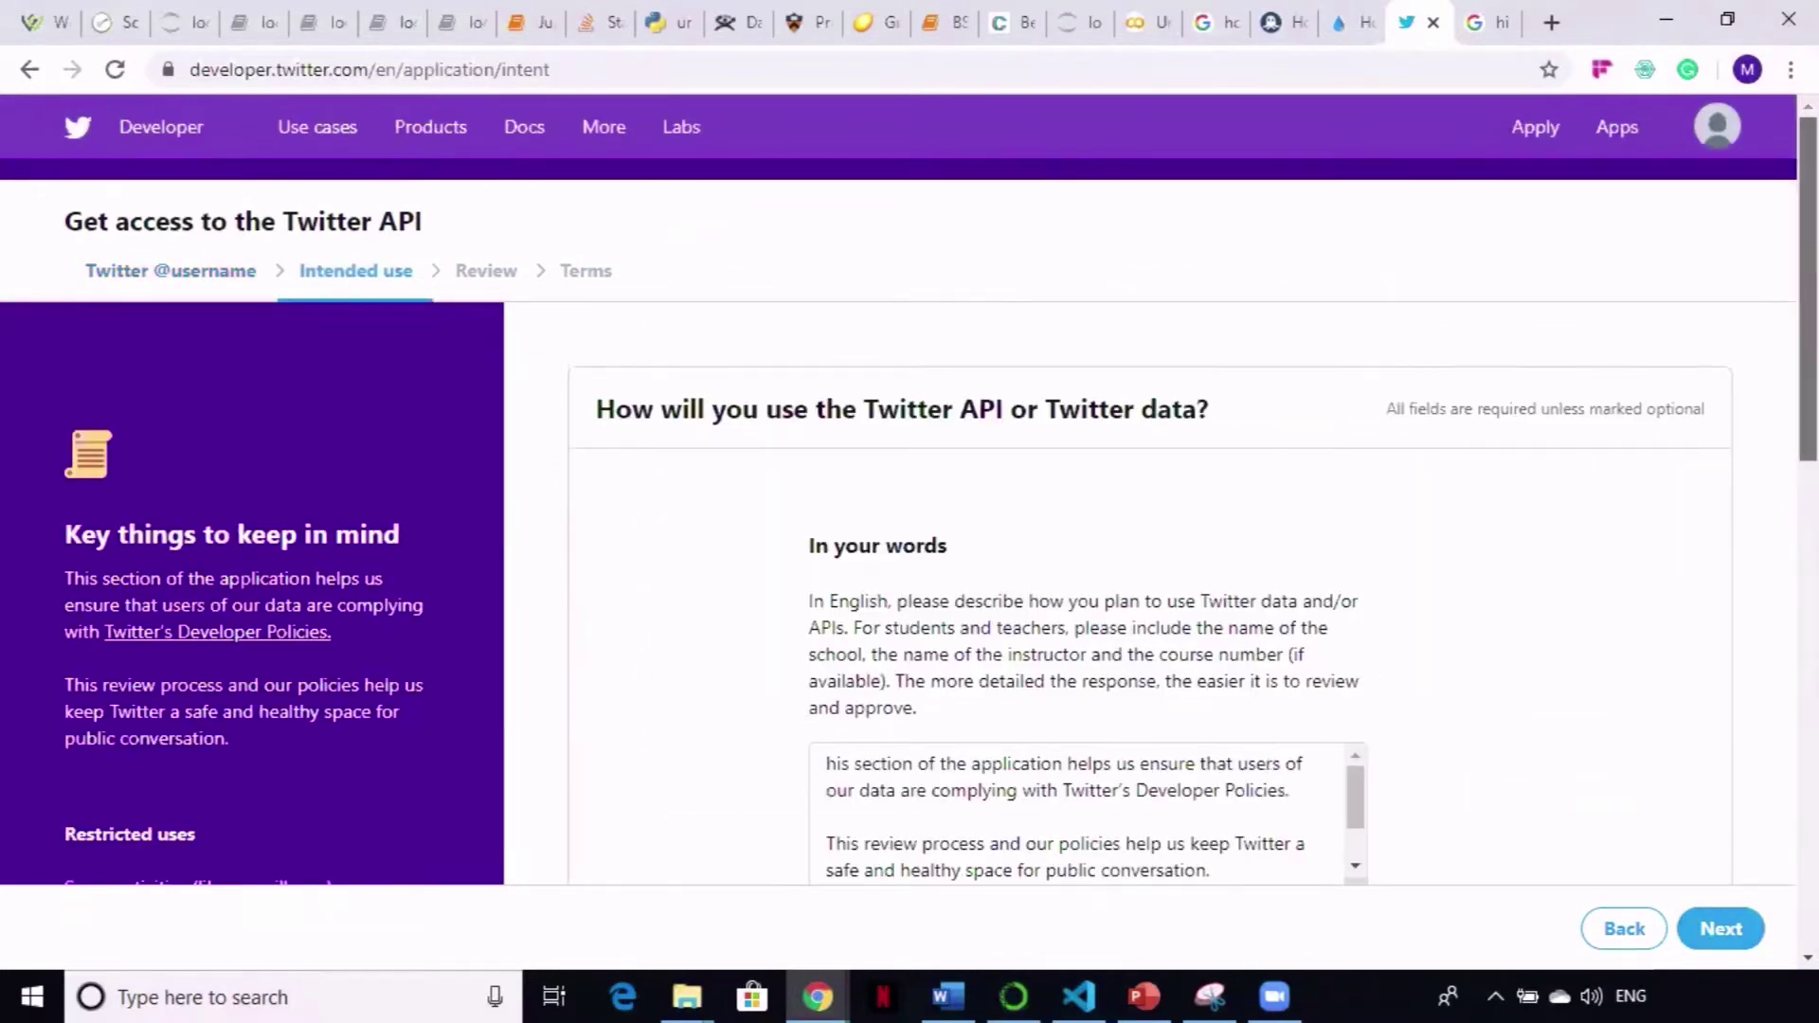
Step: Complete the intended use section with No for all the specifics questions and continue to the review
{"action": "scroll", "coordinate": [1367, 671], "scroll_direction": "down", "scroll_amount": 1}
{"action": "scroll", "coordinate": [941, 513], "scroll_direction": "up", "scroll_amount": 1}
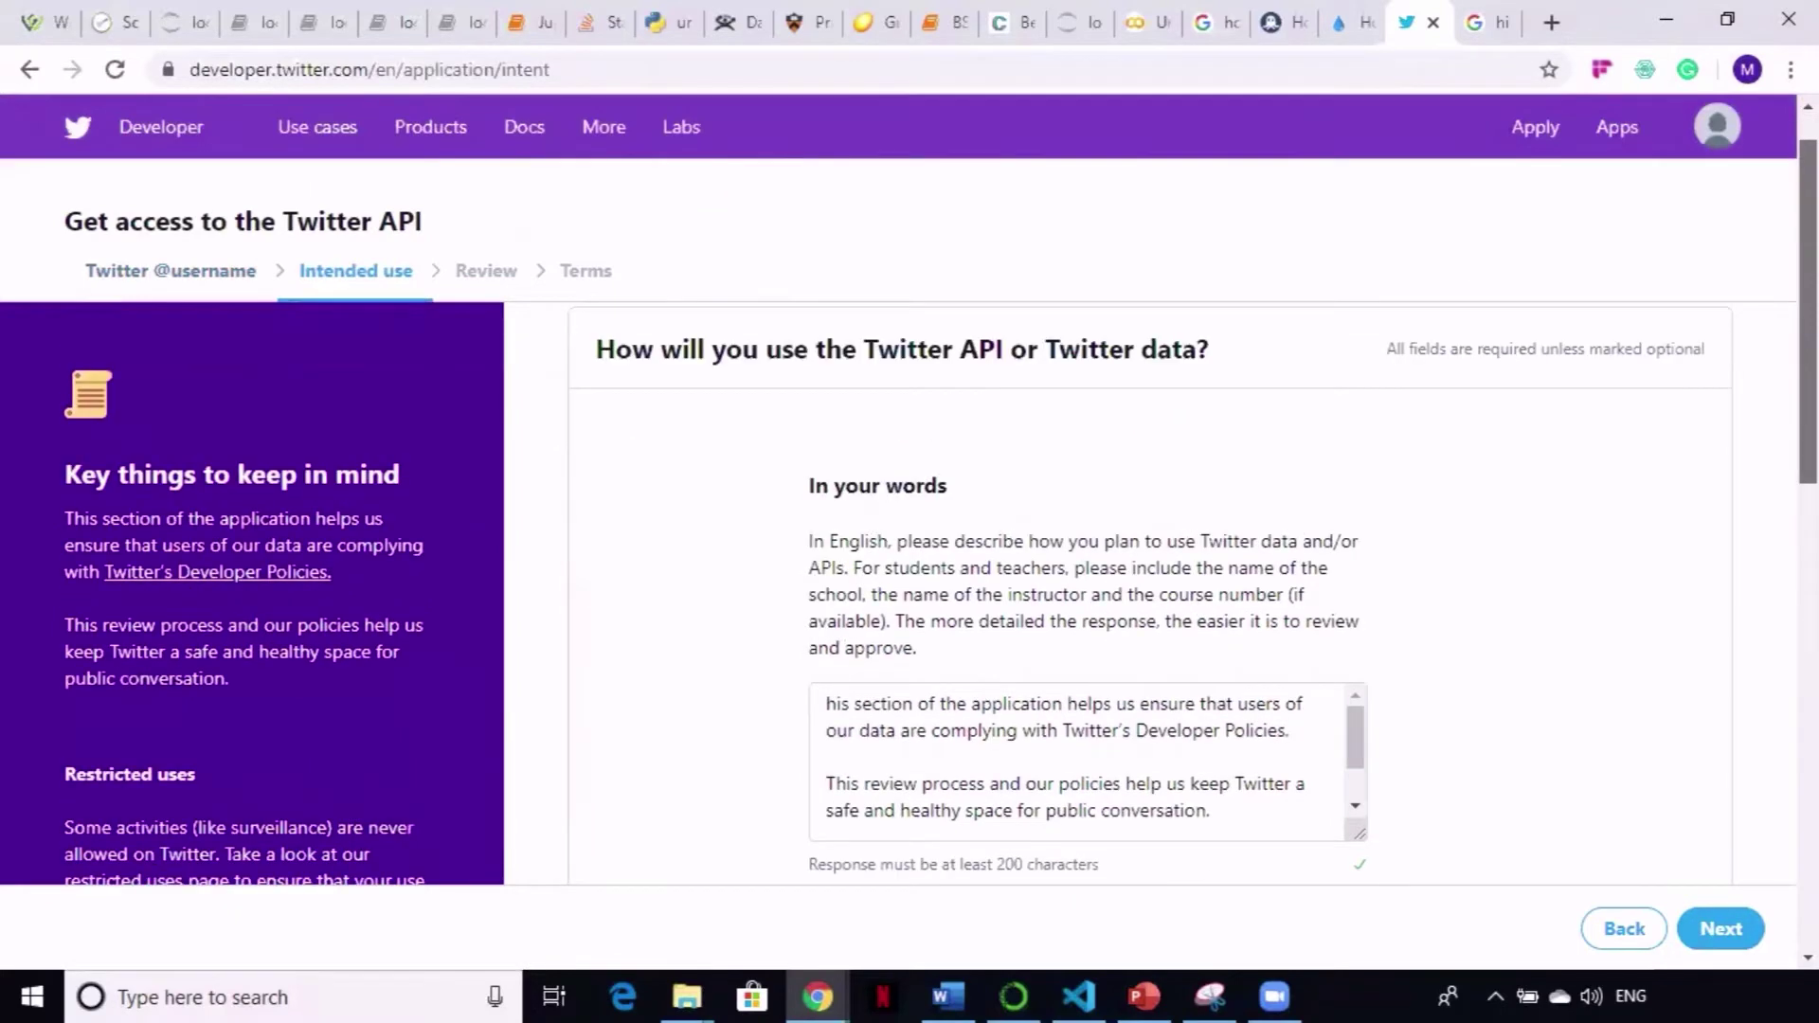
{"action": "scroll", "coordinate": [1083, 512], "scroll_direction": "down", "scroll_amount": 2}
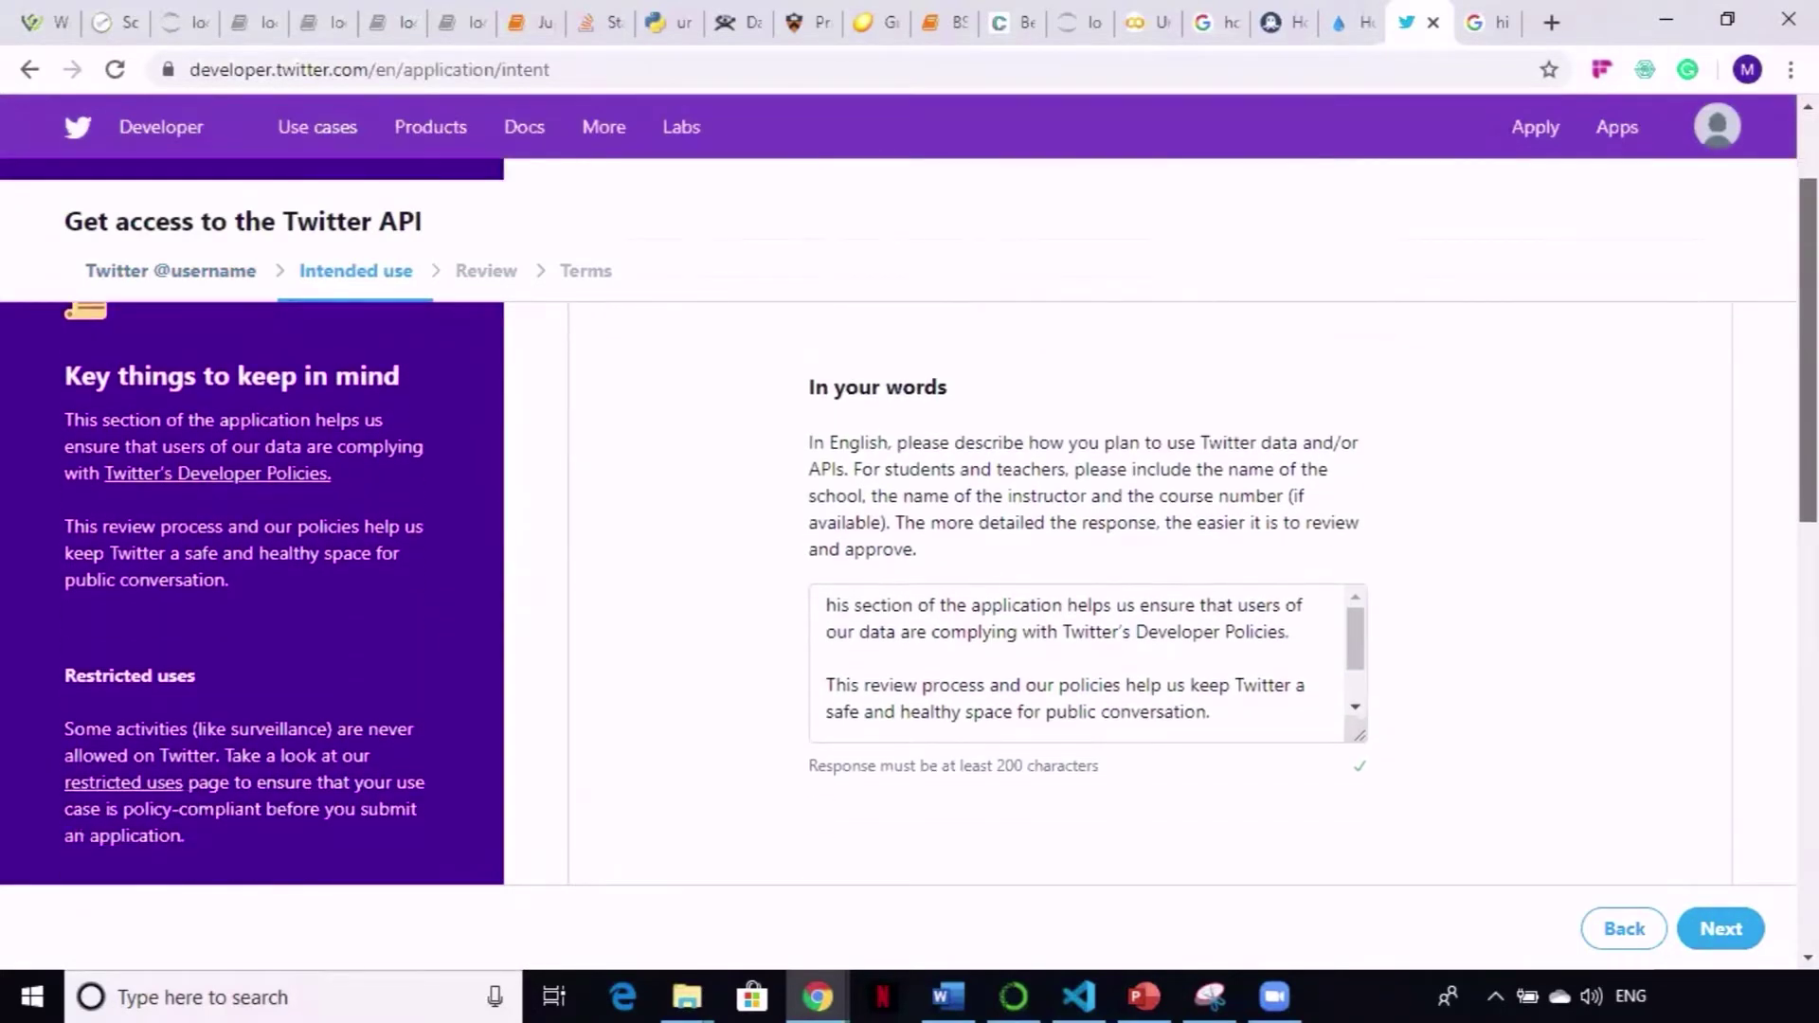
{"action": "scroll", "coordinate": [1083, 512], "scroll_direction": "up", "scroll_amount": 1}
{"action": "scroll", "coordinate": [1083, 512], "scroll_direction": "down", "scroll_amount": 3}
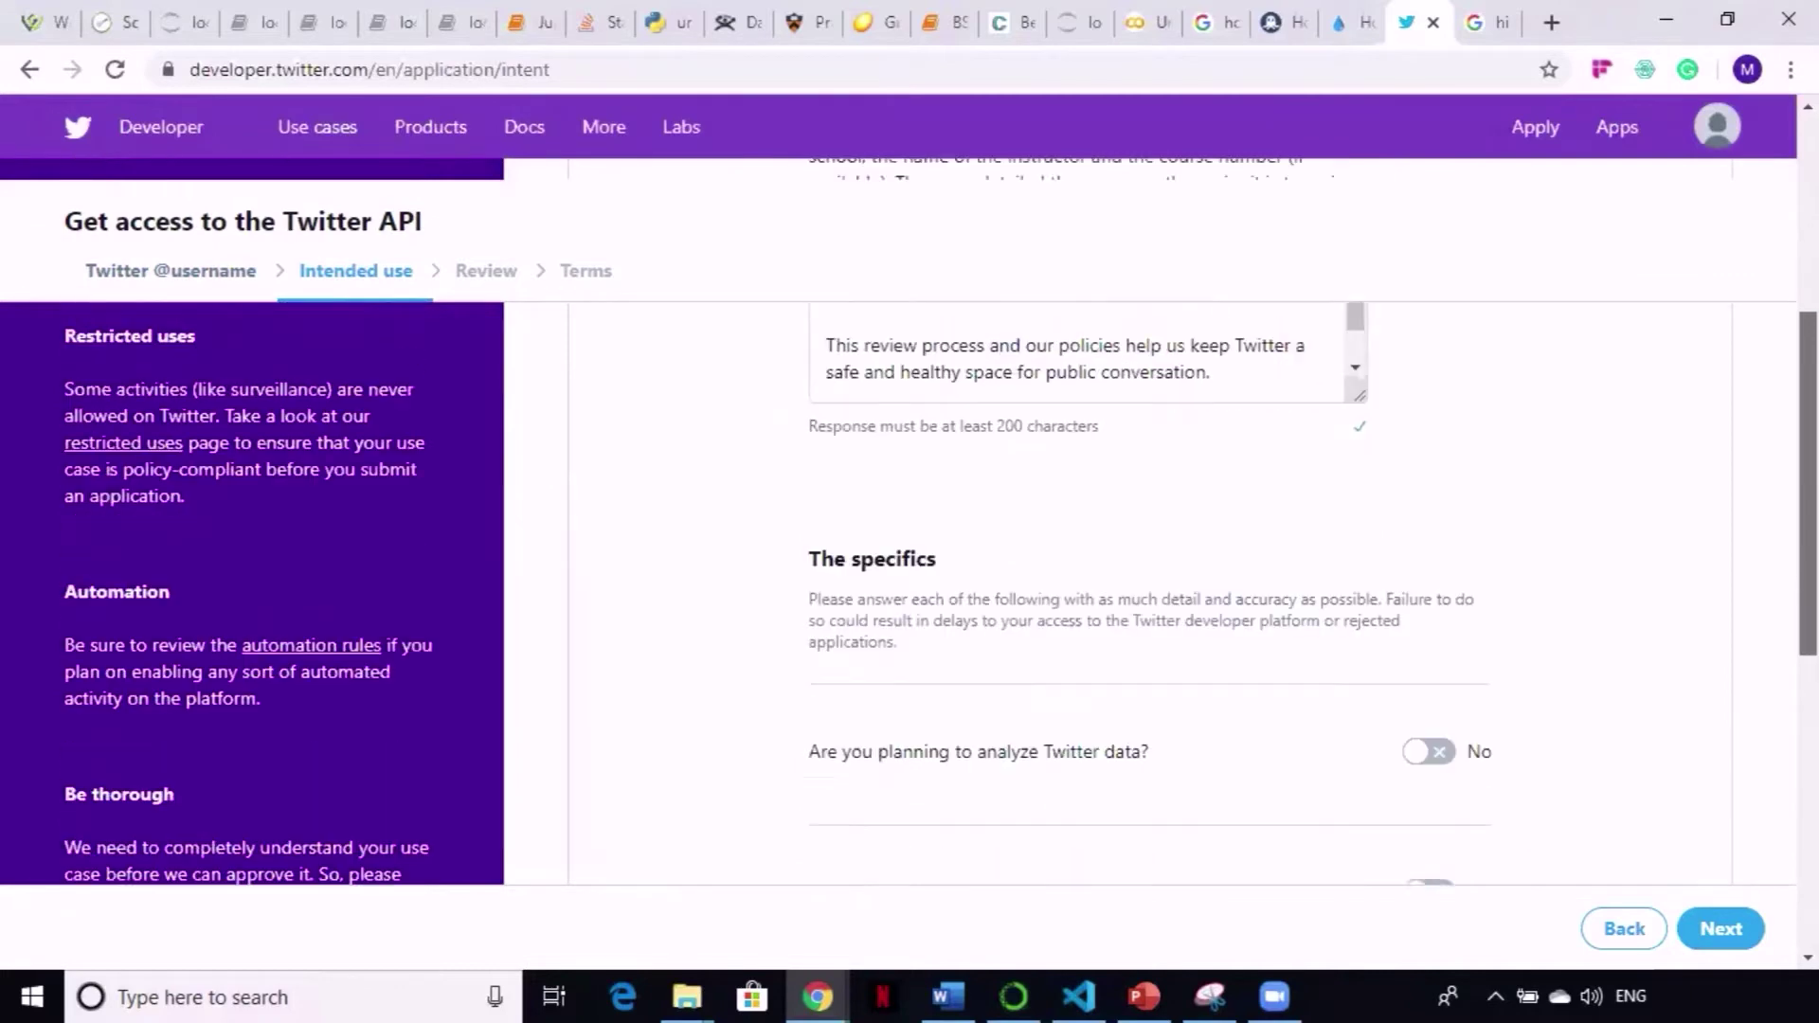
{"action": "scroll", "coordinate": [1758, 684], "scroll_direction": "down", "scroll_amount": 2}
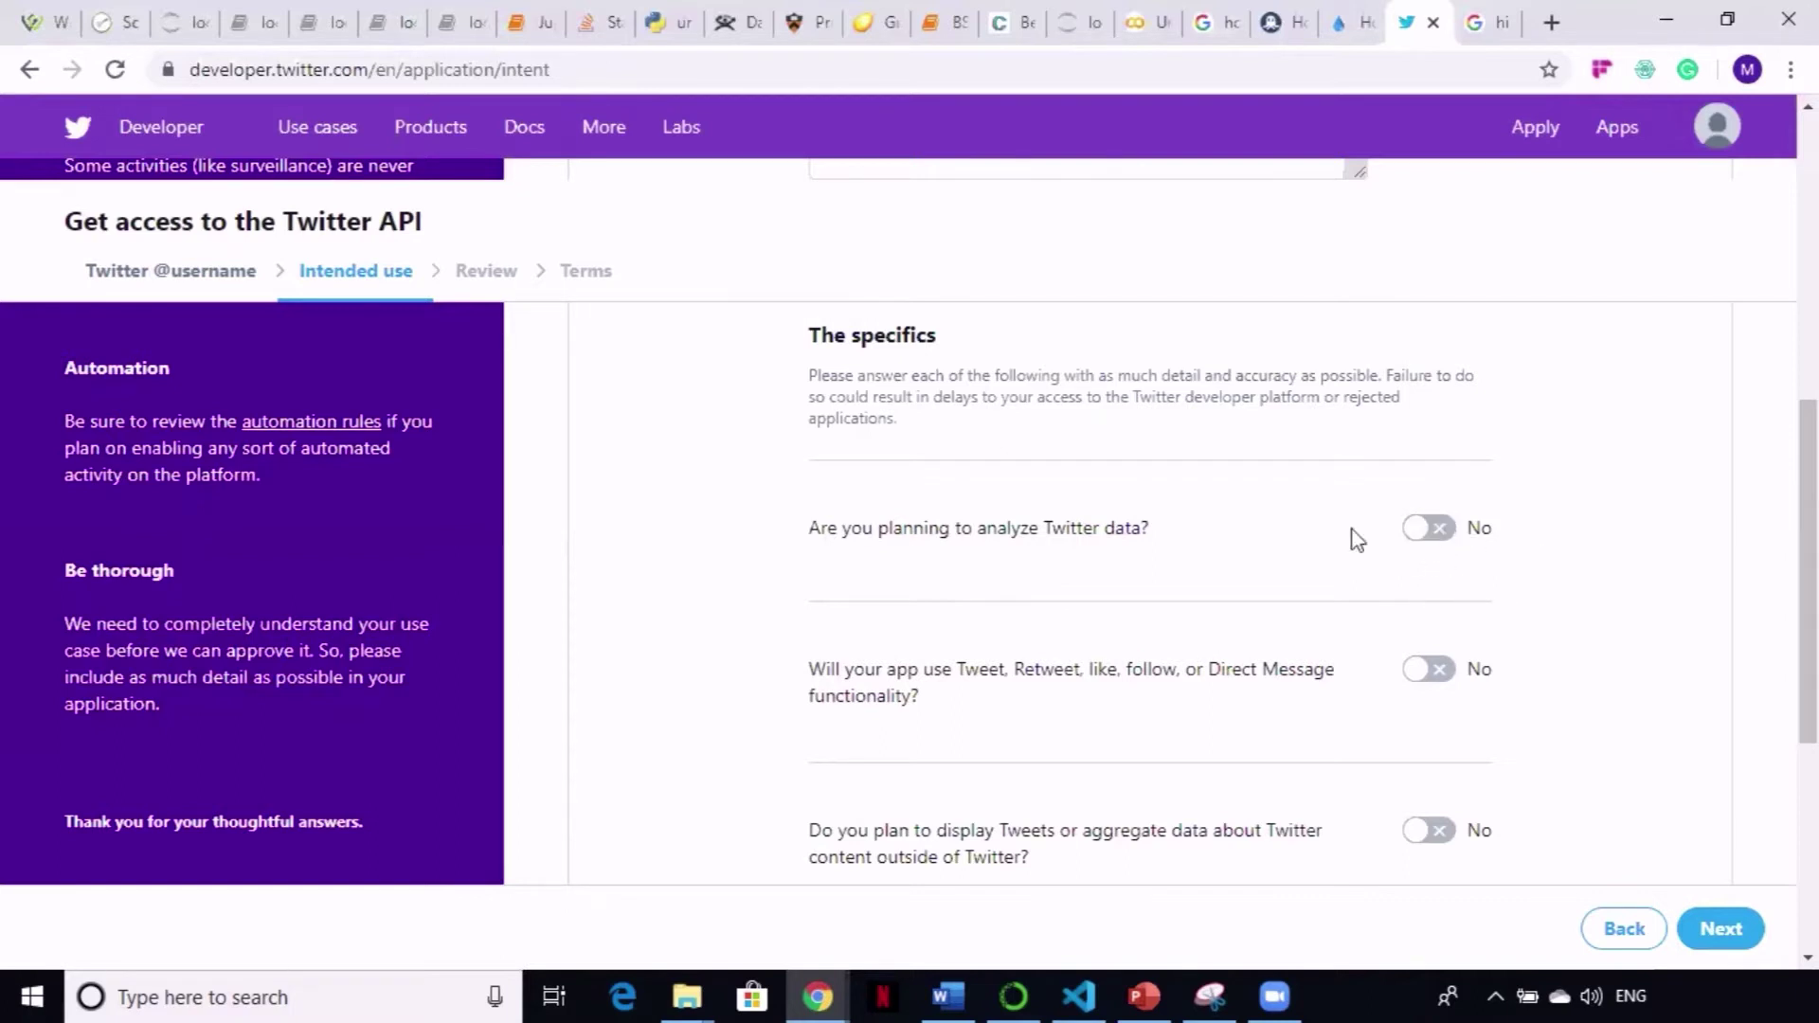
{"action": "left_click", "coordinate": [1433, 535]}
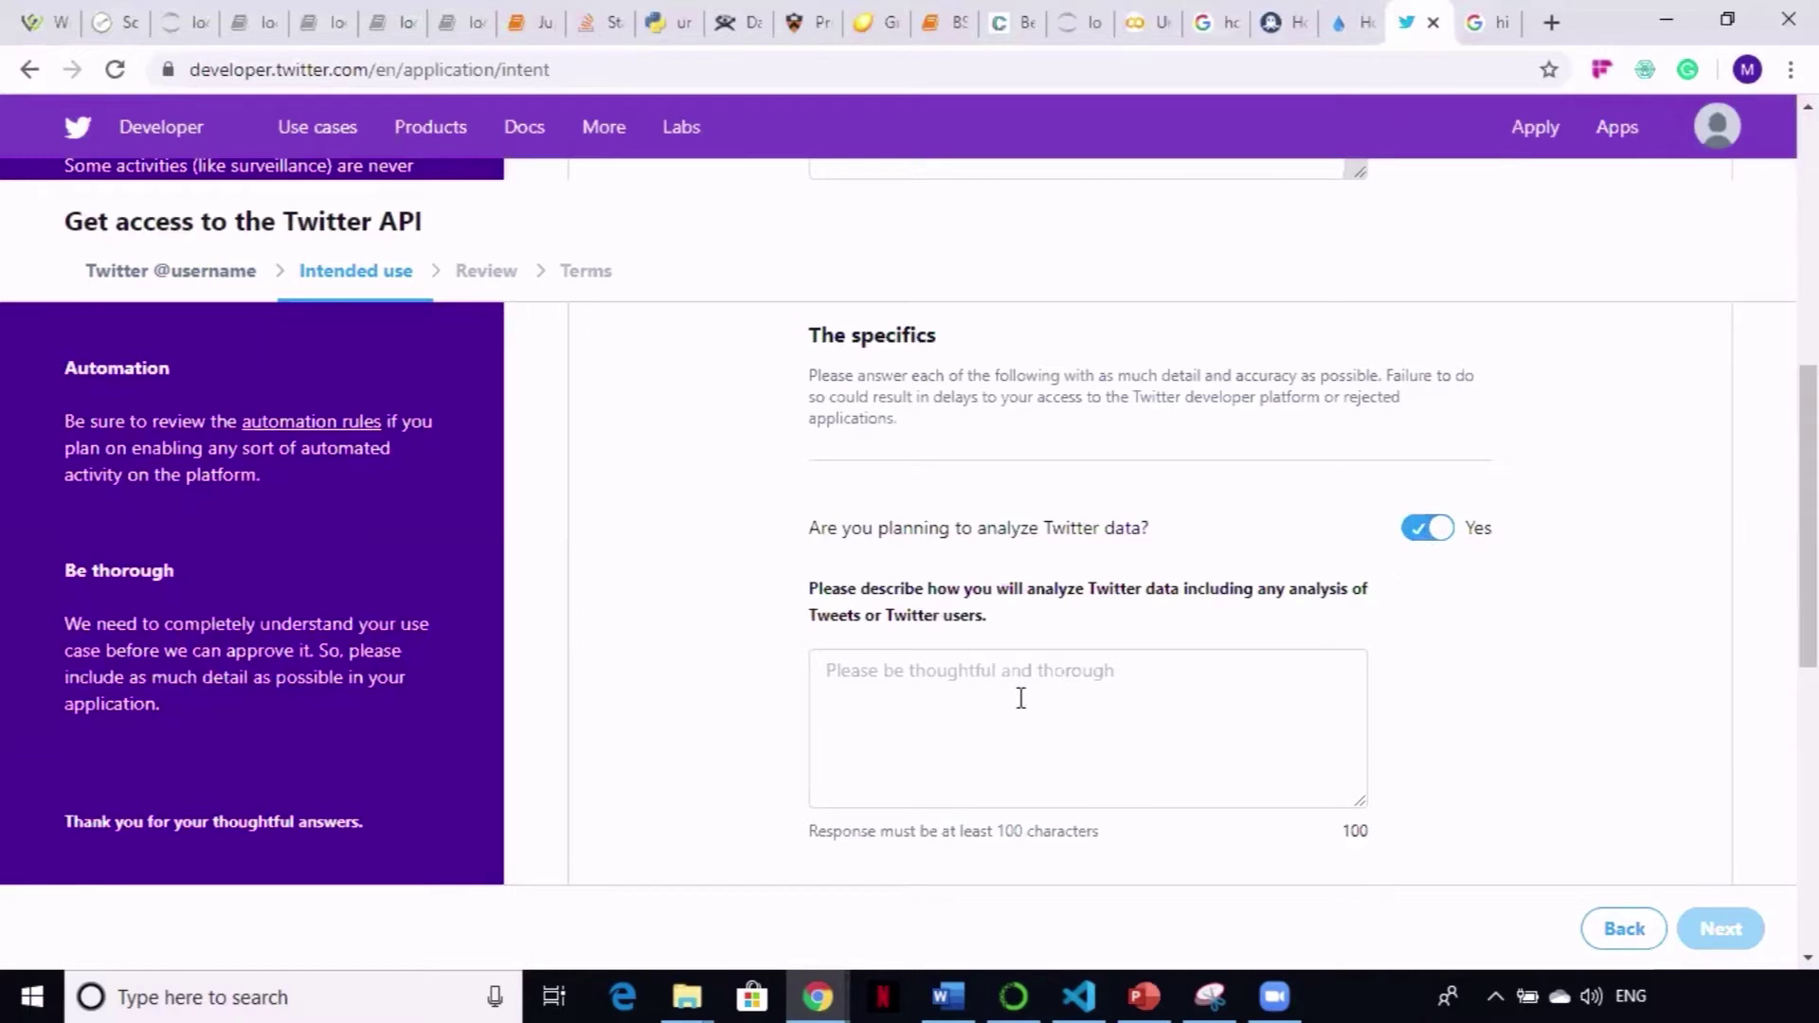
{"action": "left_click", "coordinate": [1427, 528]}
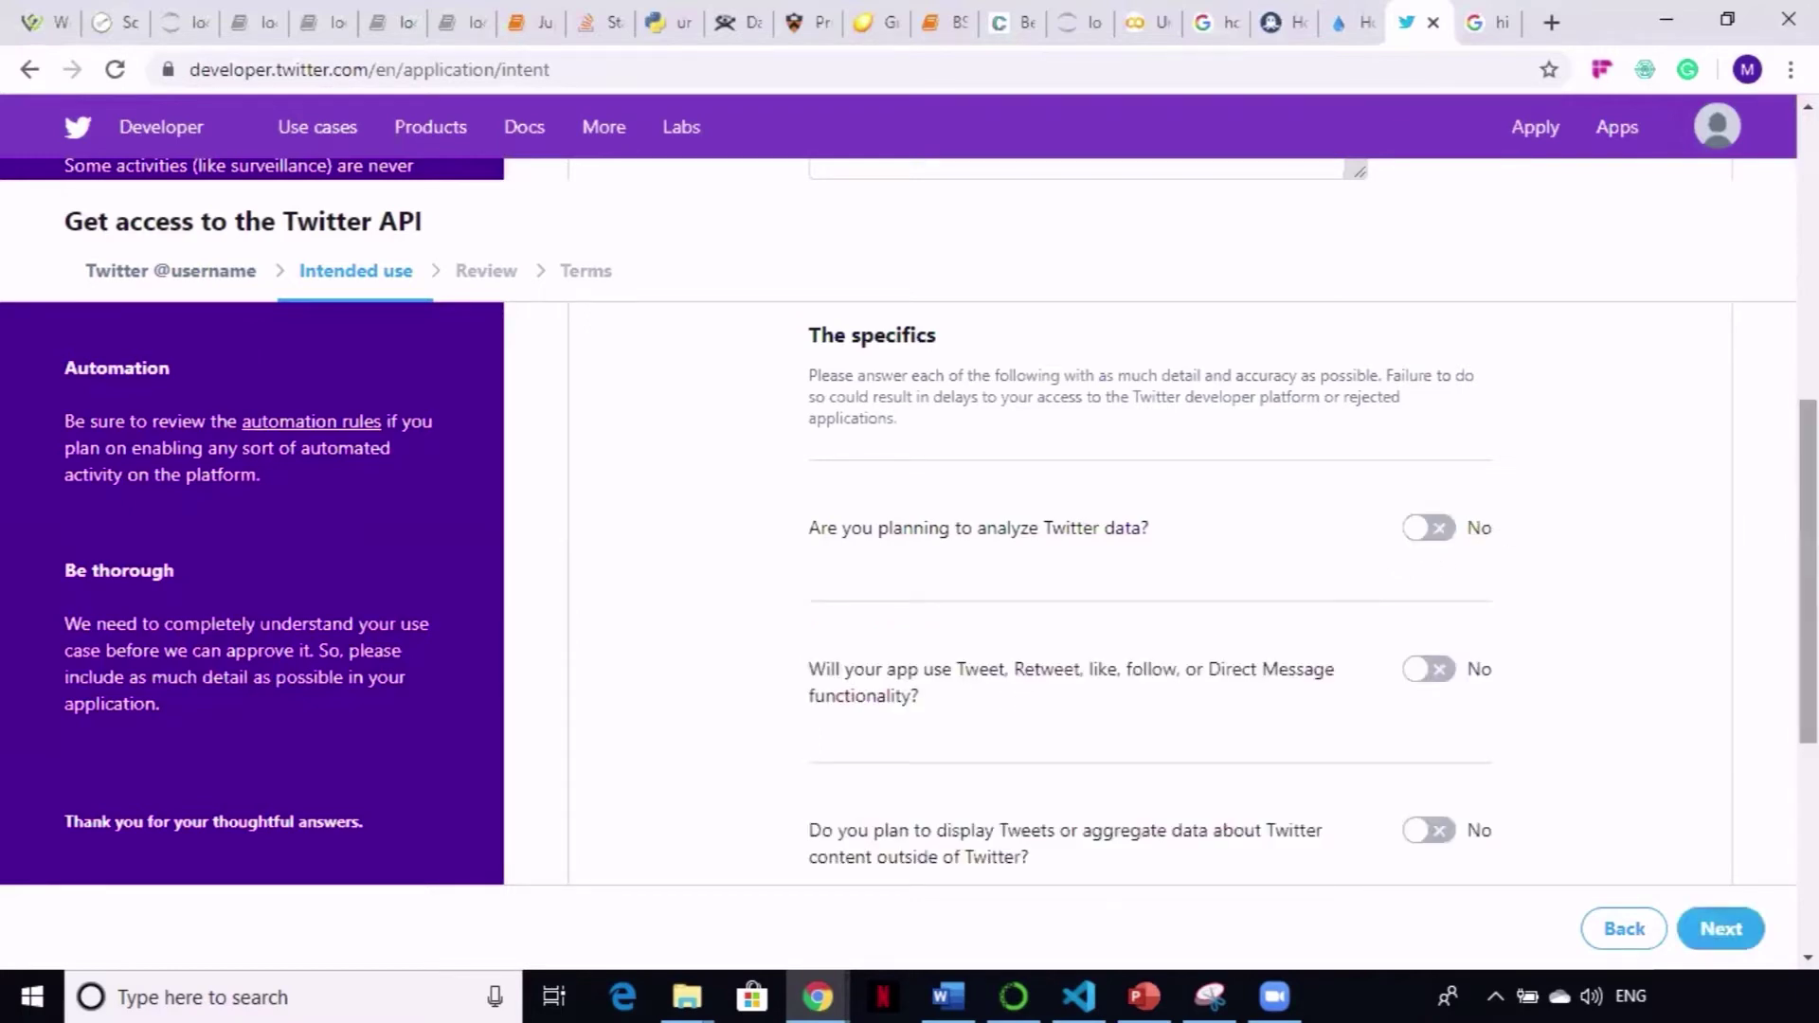
{"action": "scroll", "coordinate": [1416, 538], "scroll_direction": "down", "scroll_amount": 2}
{"action": "scroll", "coordinate": [1744, 834], "scroll_direction": "down", "scroll_amount": 2}
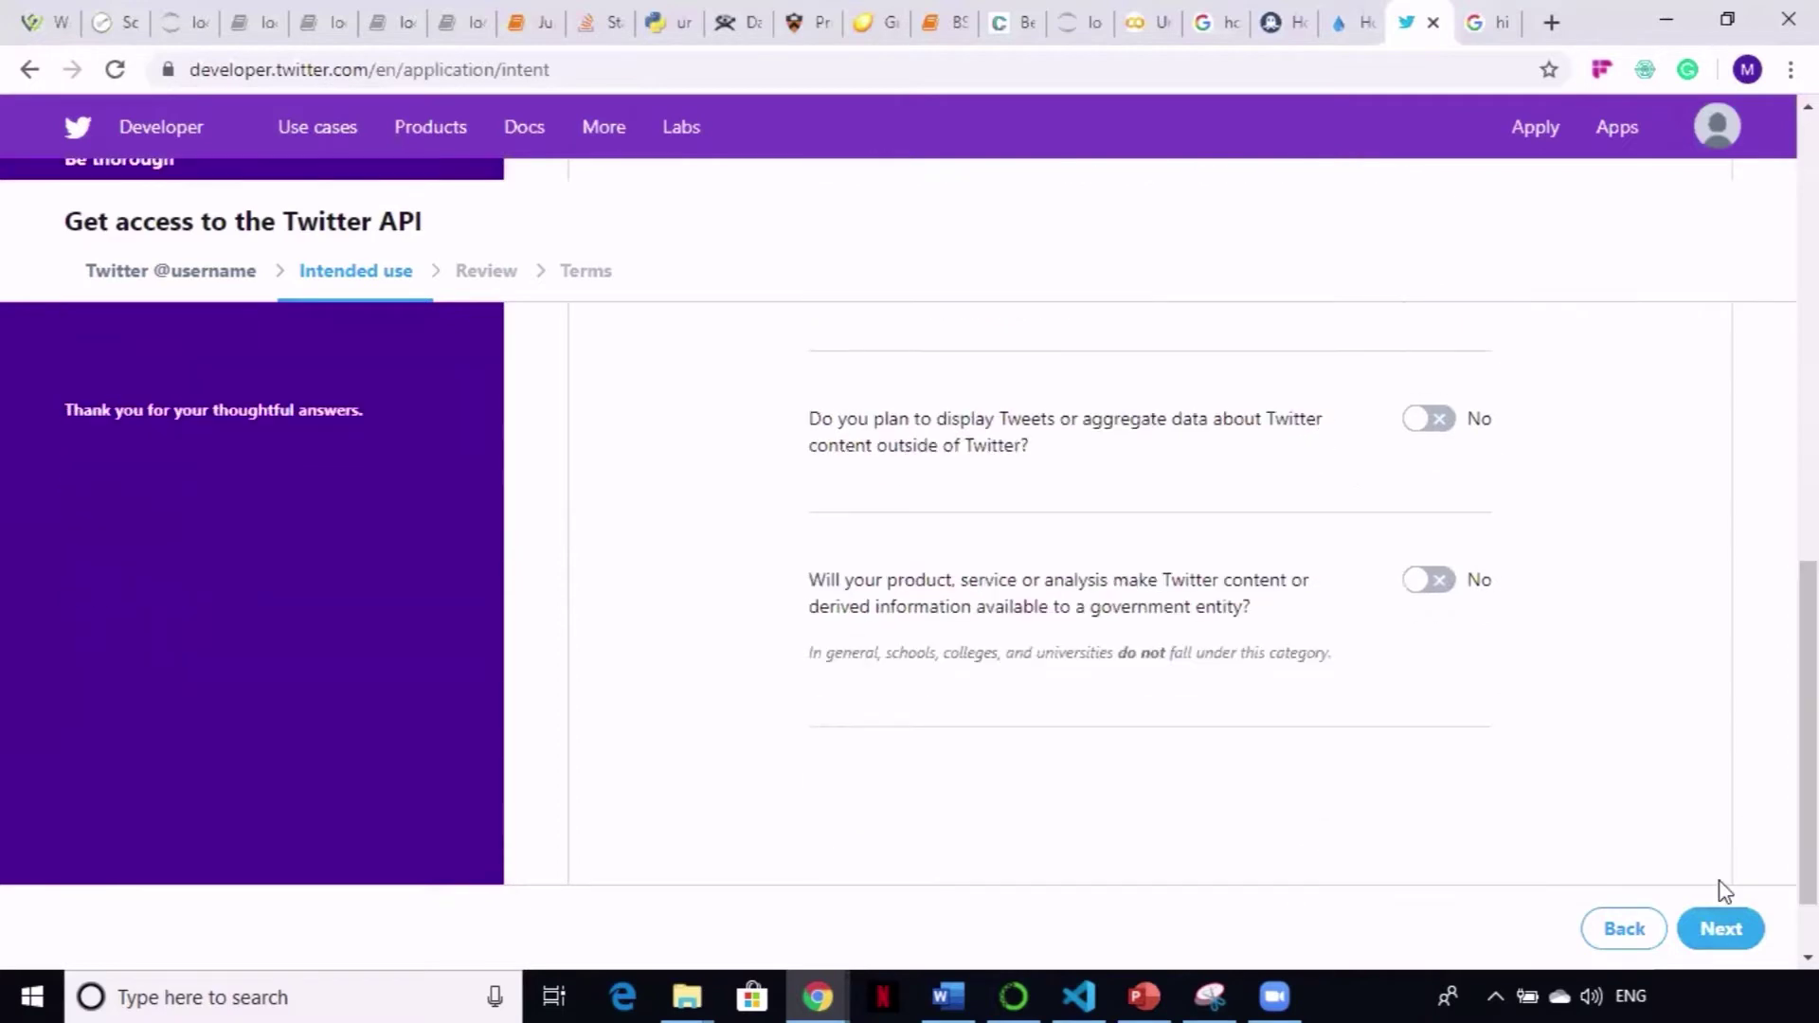
{"action": "left_click", "coordinate": [1720, 929]}
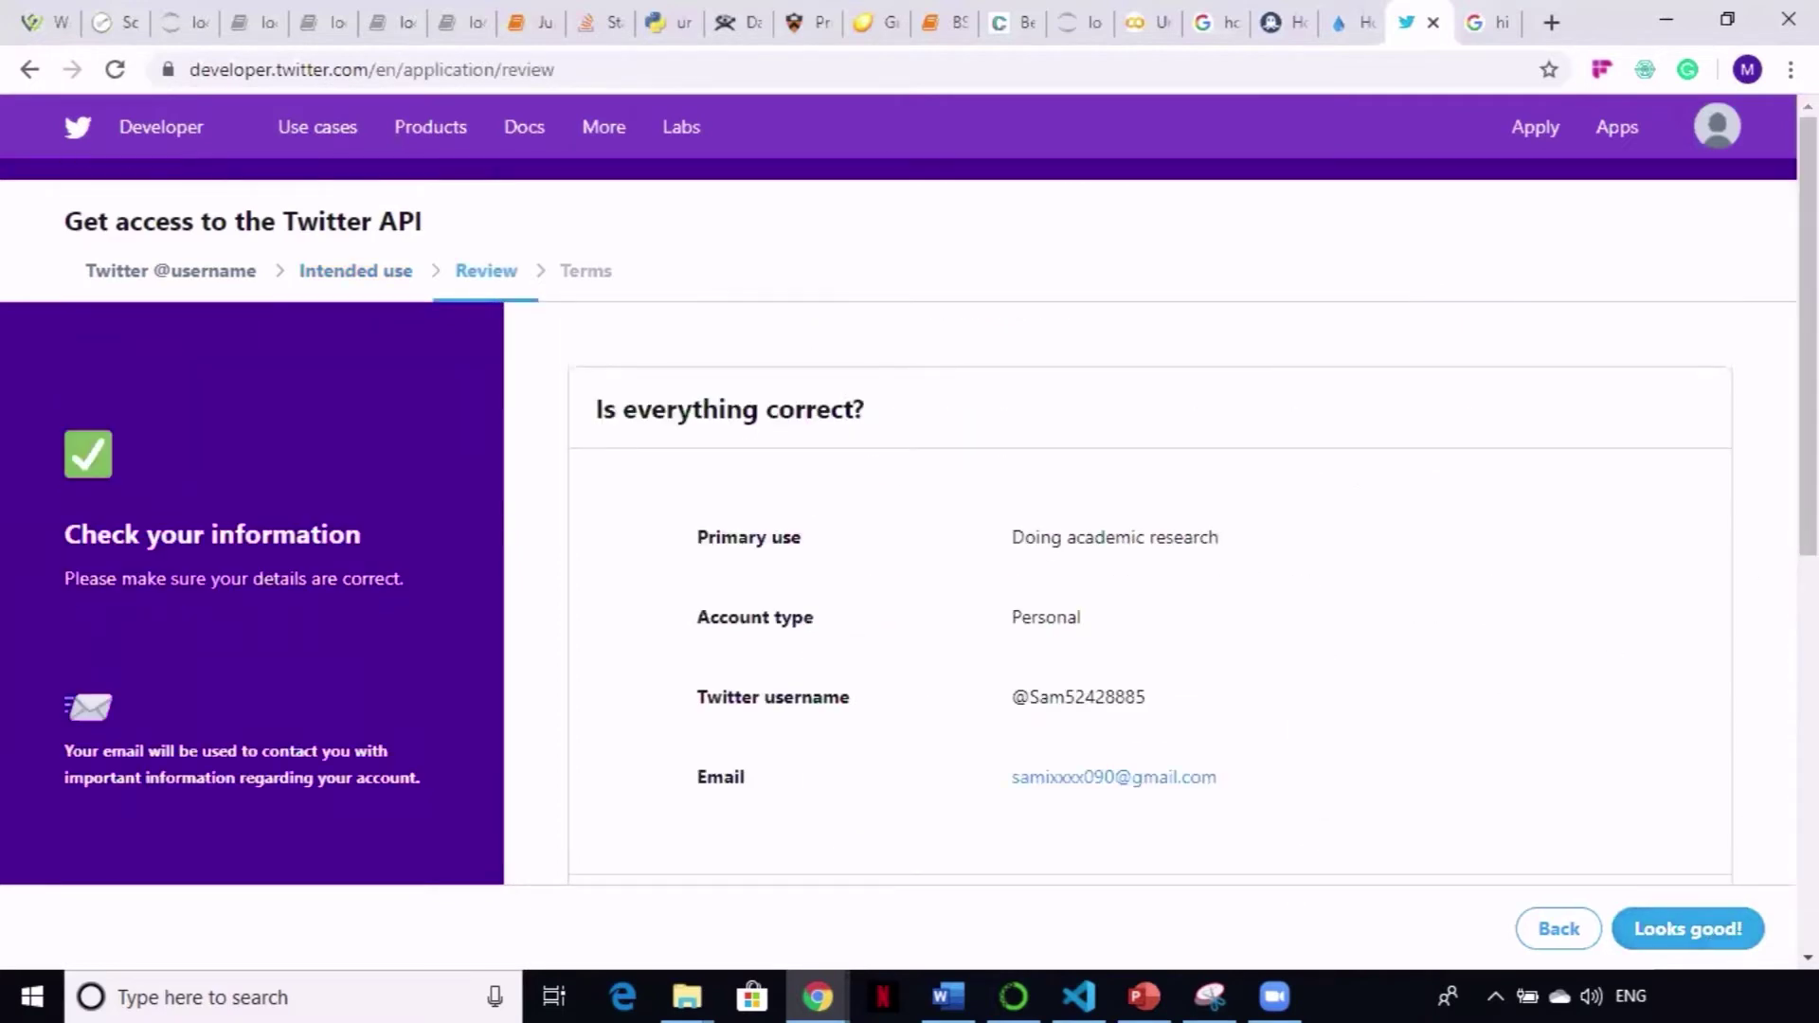
Step: Approve the reviewed application details and submit the developer account application with the Developer Agreement accepted
{"action": "scroll", "coordinate": [1292, 731], "scroll_direction": "down", "scroll_amount": 1}
{"action": "scroll", "coordinate": [1150, 593], "scroll_direction": "down", "scroll_amount": 5}
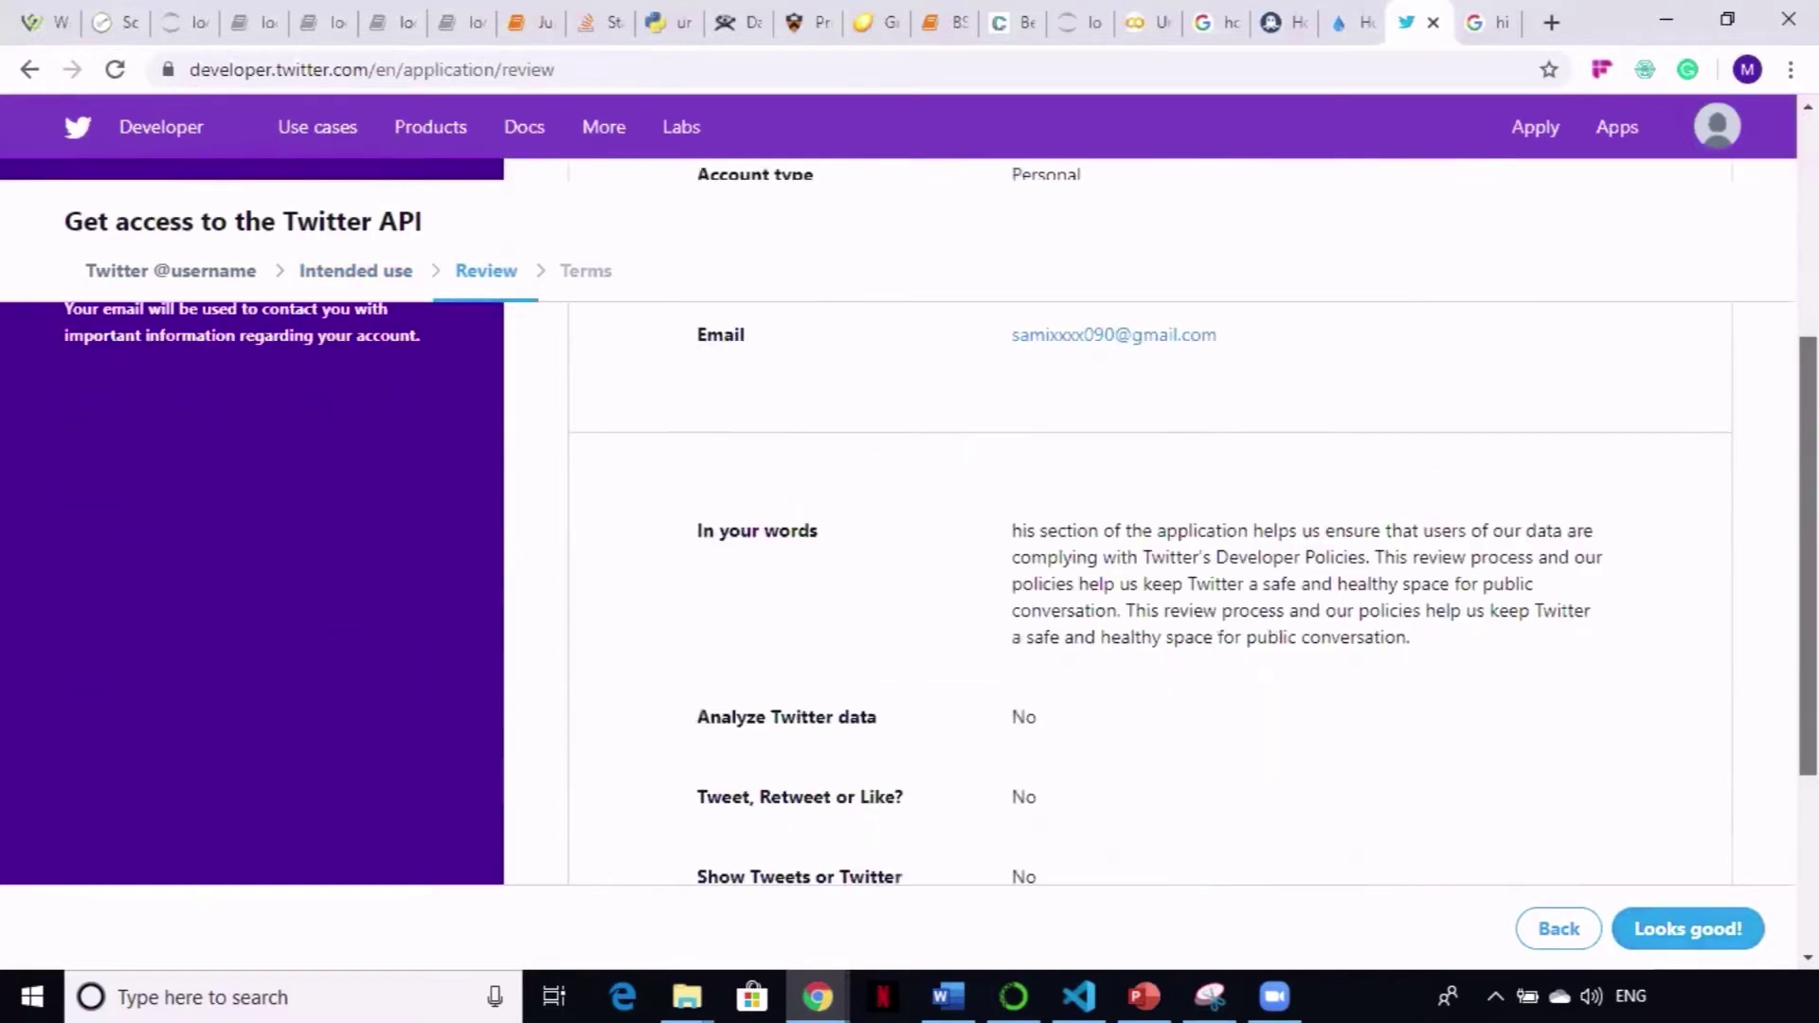
{"action": "scroll", "coordinate": [1151, 593], "scroll_direction": "down", "scroll_amount": 2}
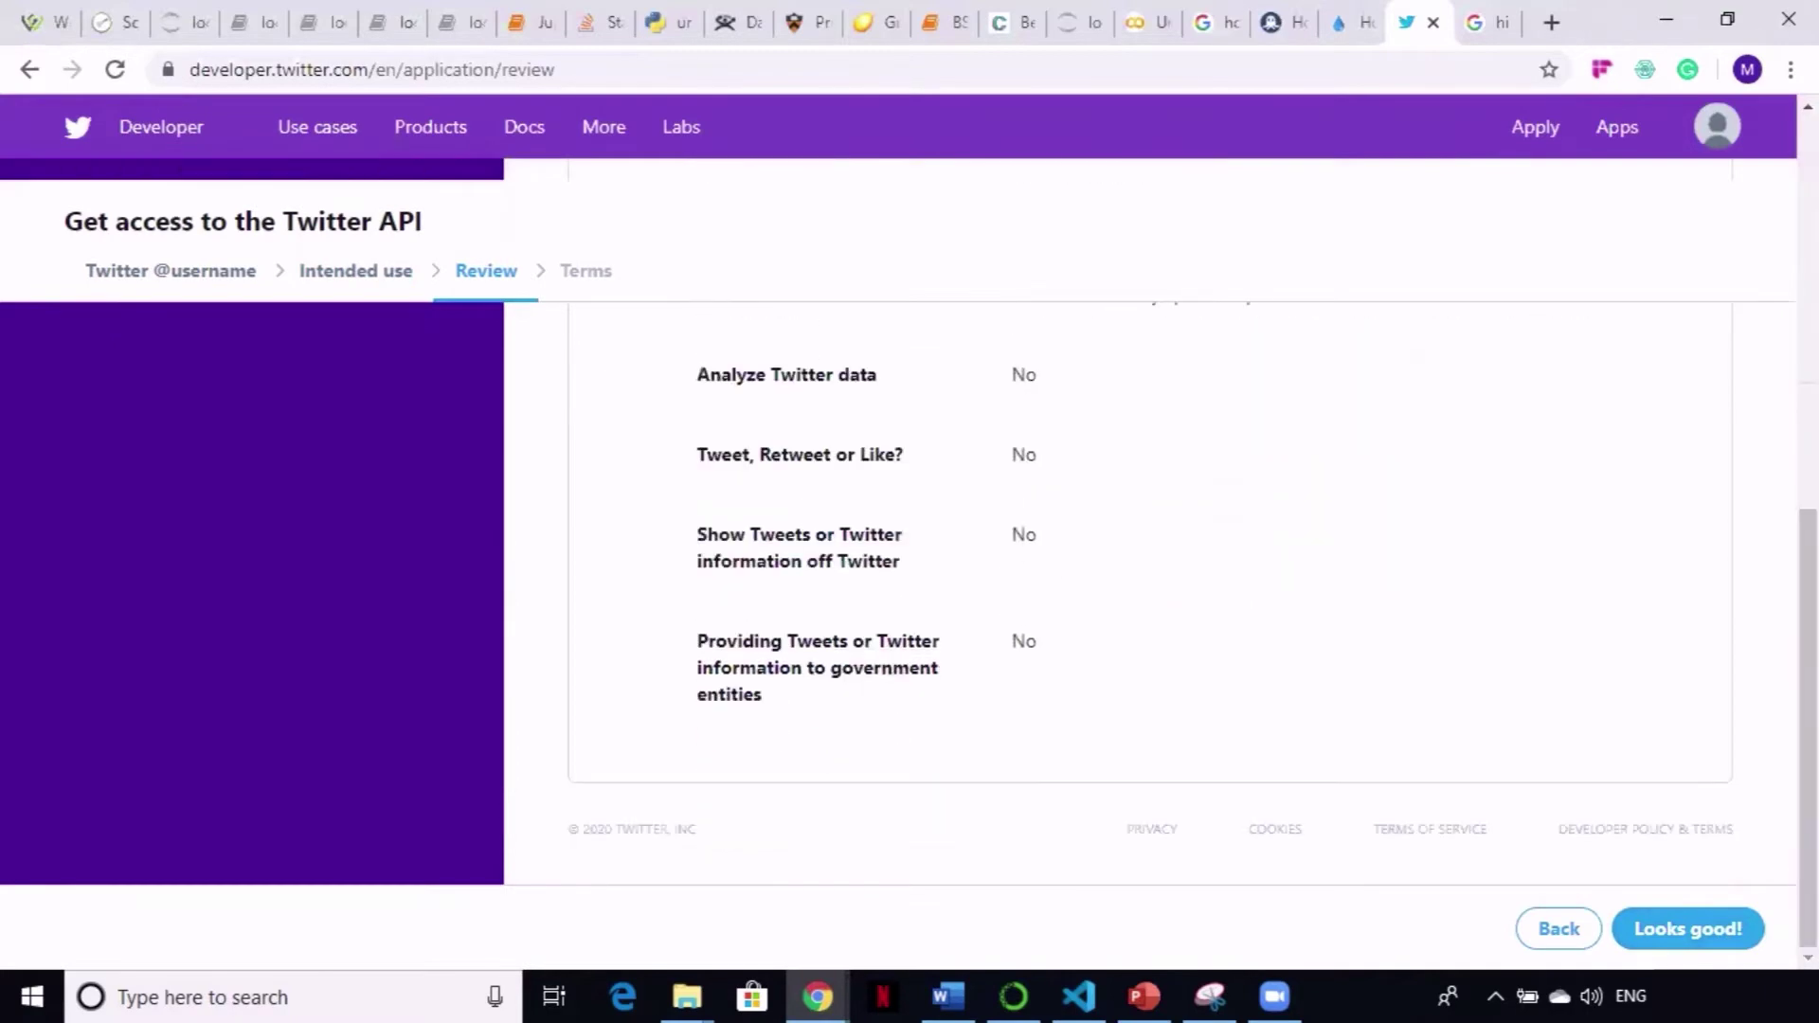
{"action": "left_click", "coordinate": [1676, 936]}
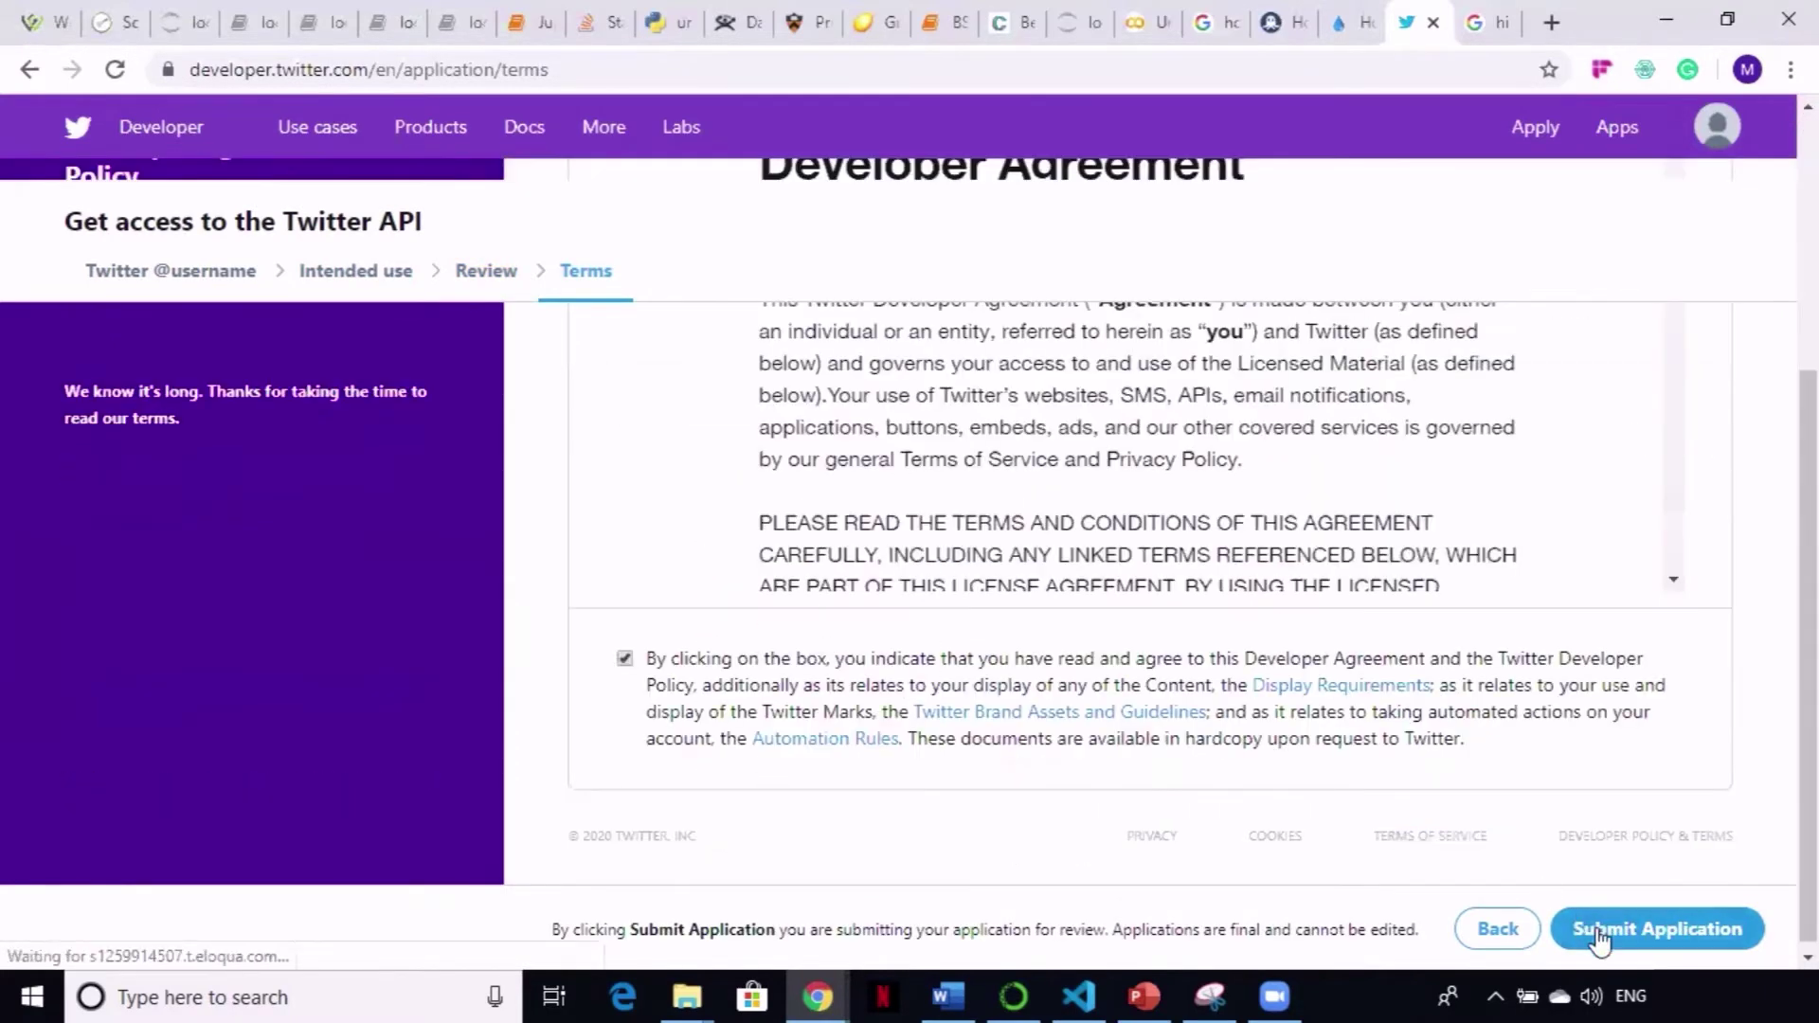
{"action": "left_click", "coordinate": [1600, 938]}
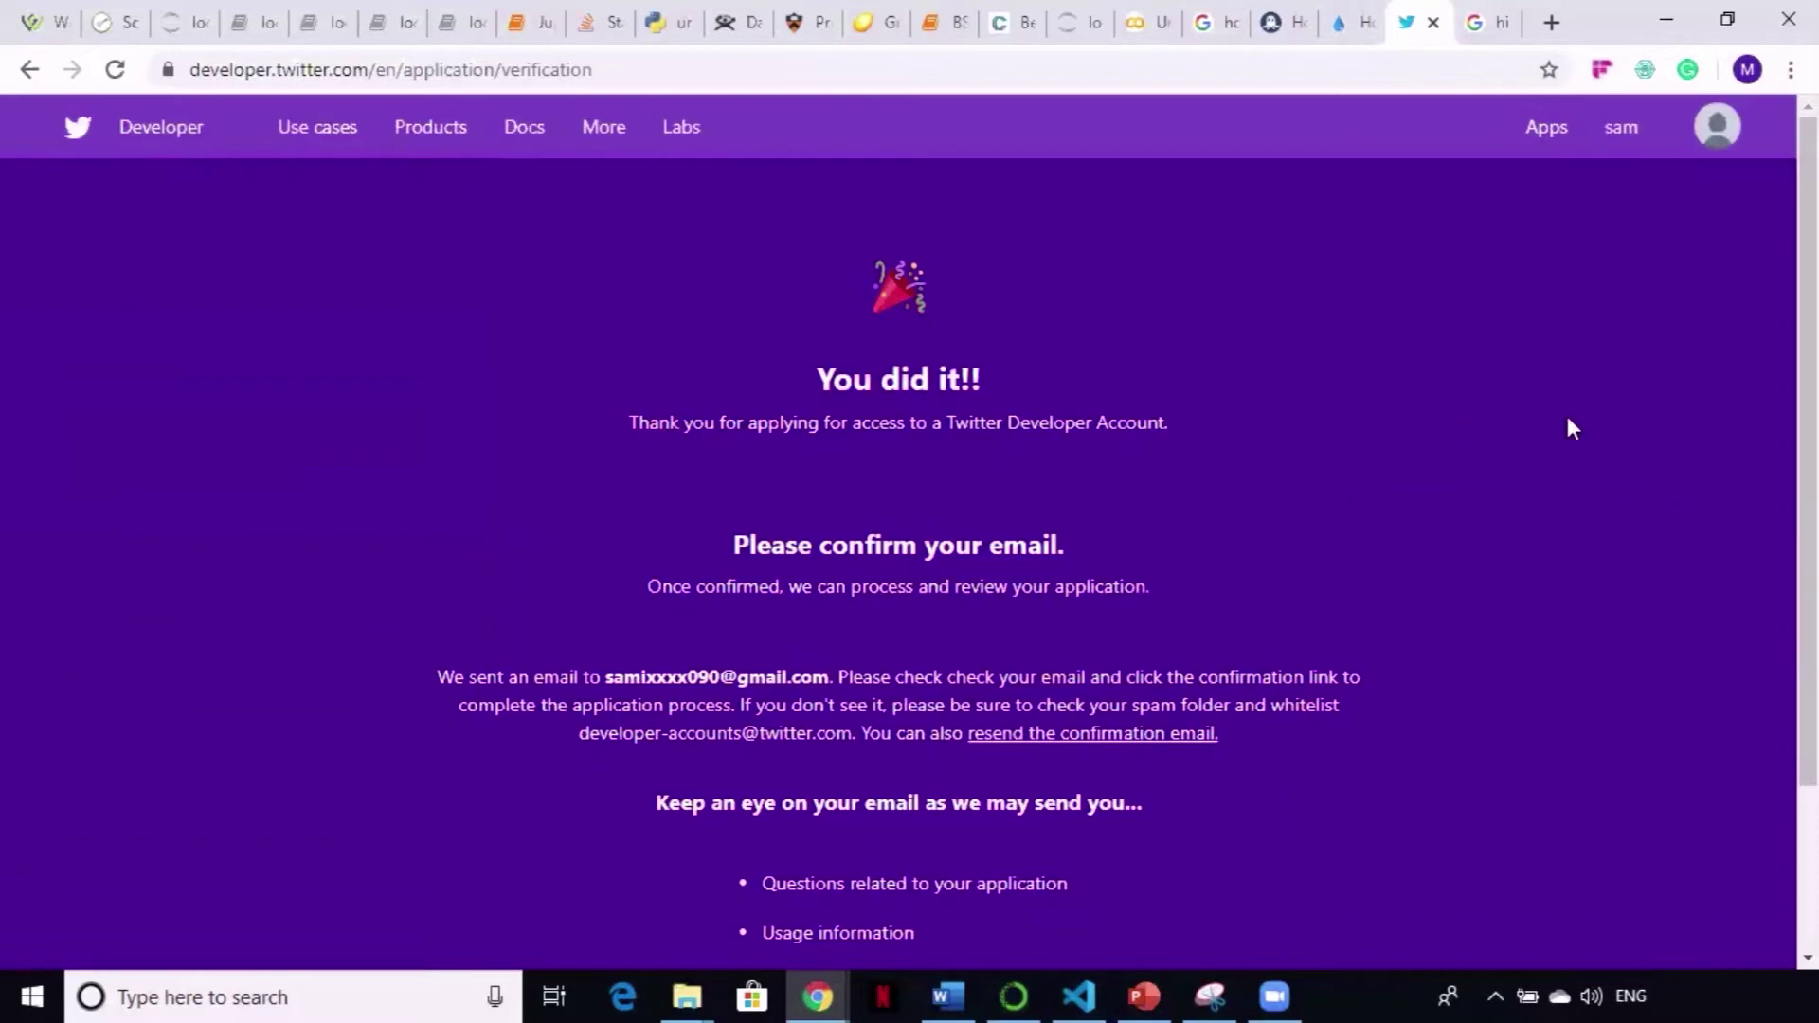
Step: Examine the developer dashboard's request and tweet usage for each sandbox API and the site's navigation options
{"action": "scroll", "coordinate": [1805, 474], "scroll_direction": "down", "scroll_amount": 3}
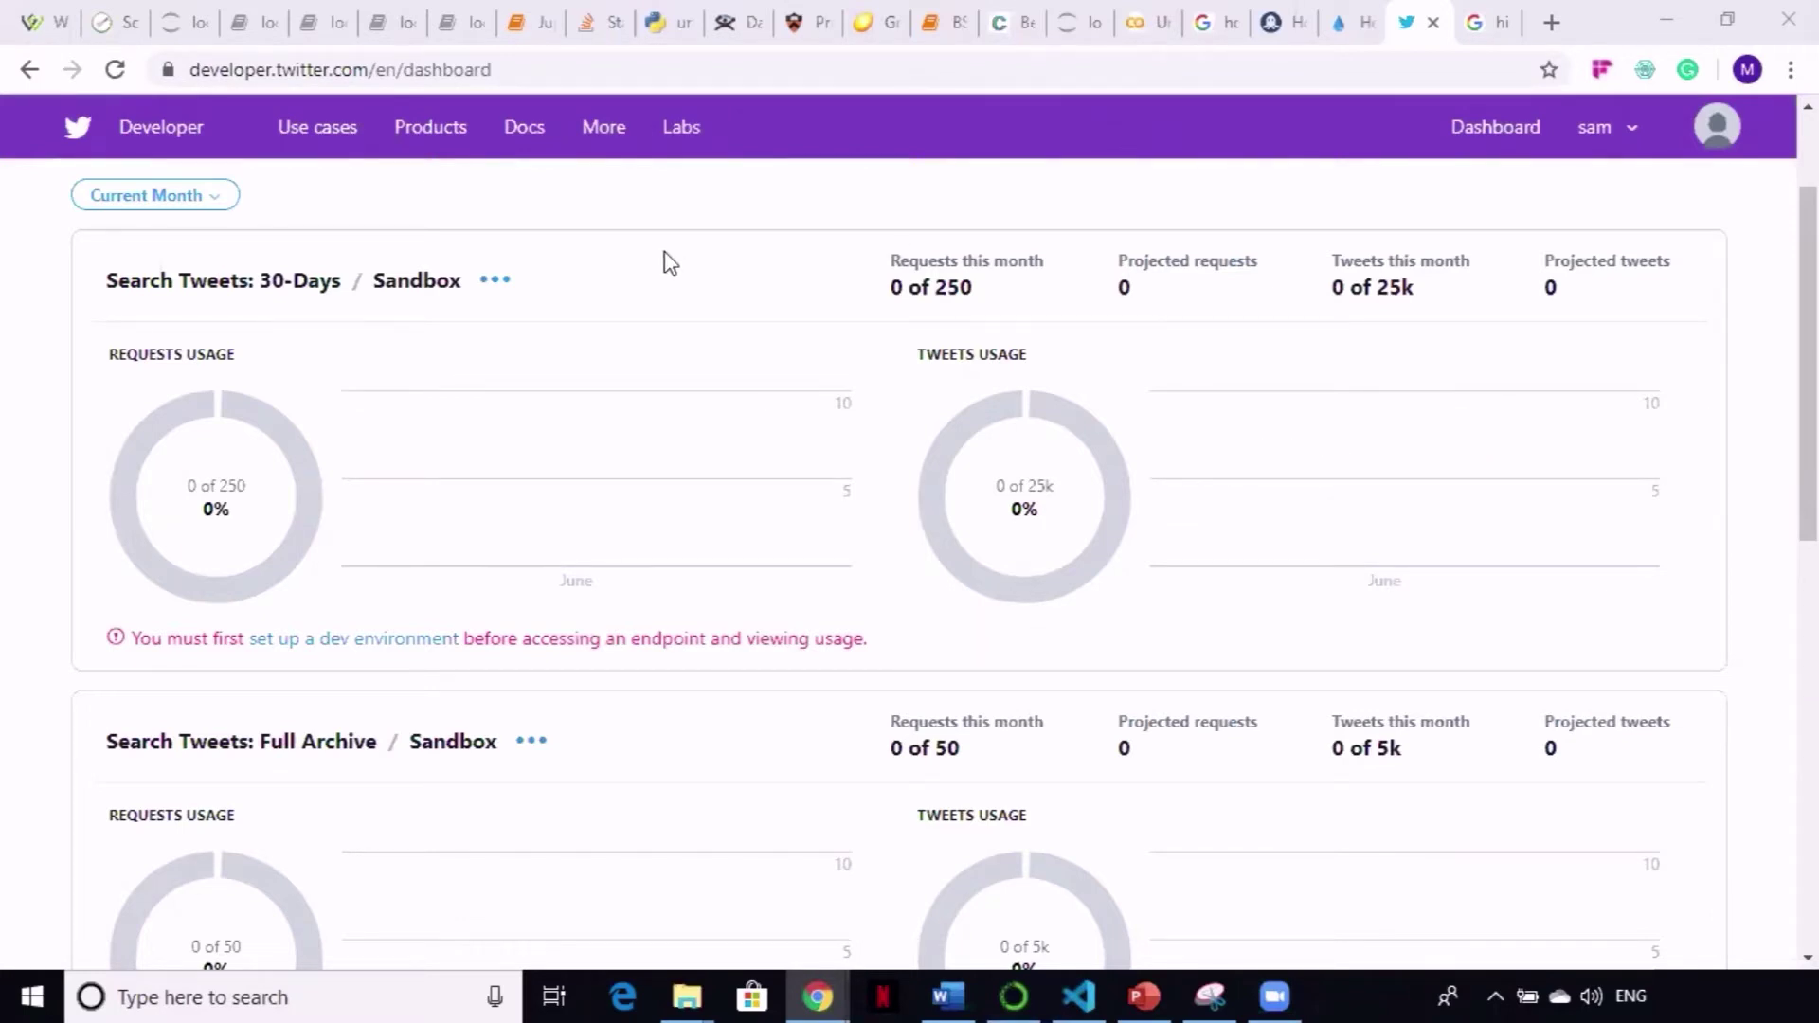
{"action": "scroll", "coordinate": [667, 259], "scroll_direction": "down", "scroll_amount": 2}
{"action": "scroll", "coordinate": [910, 549], "scroll_direction": "down", "scroll_amount": 4}
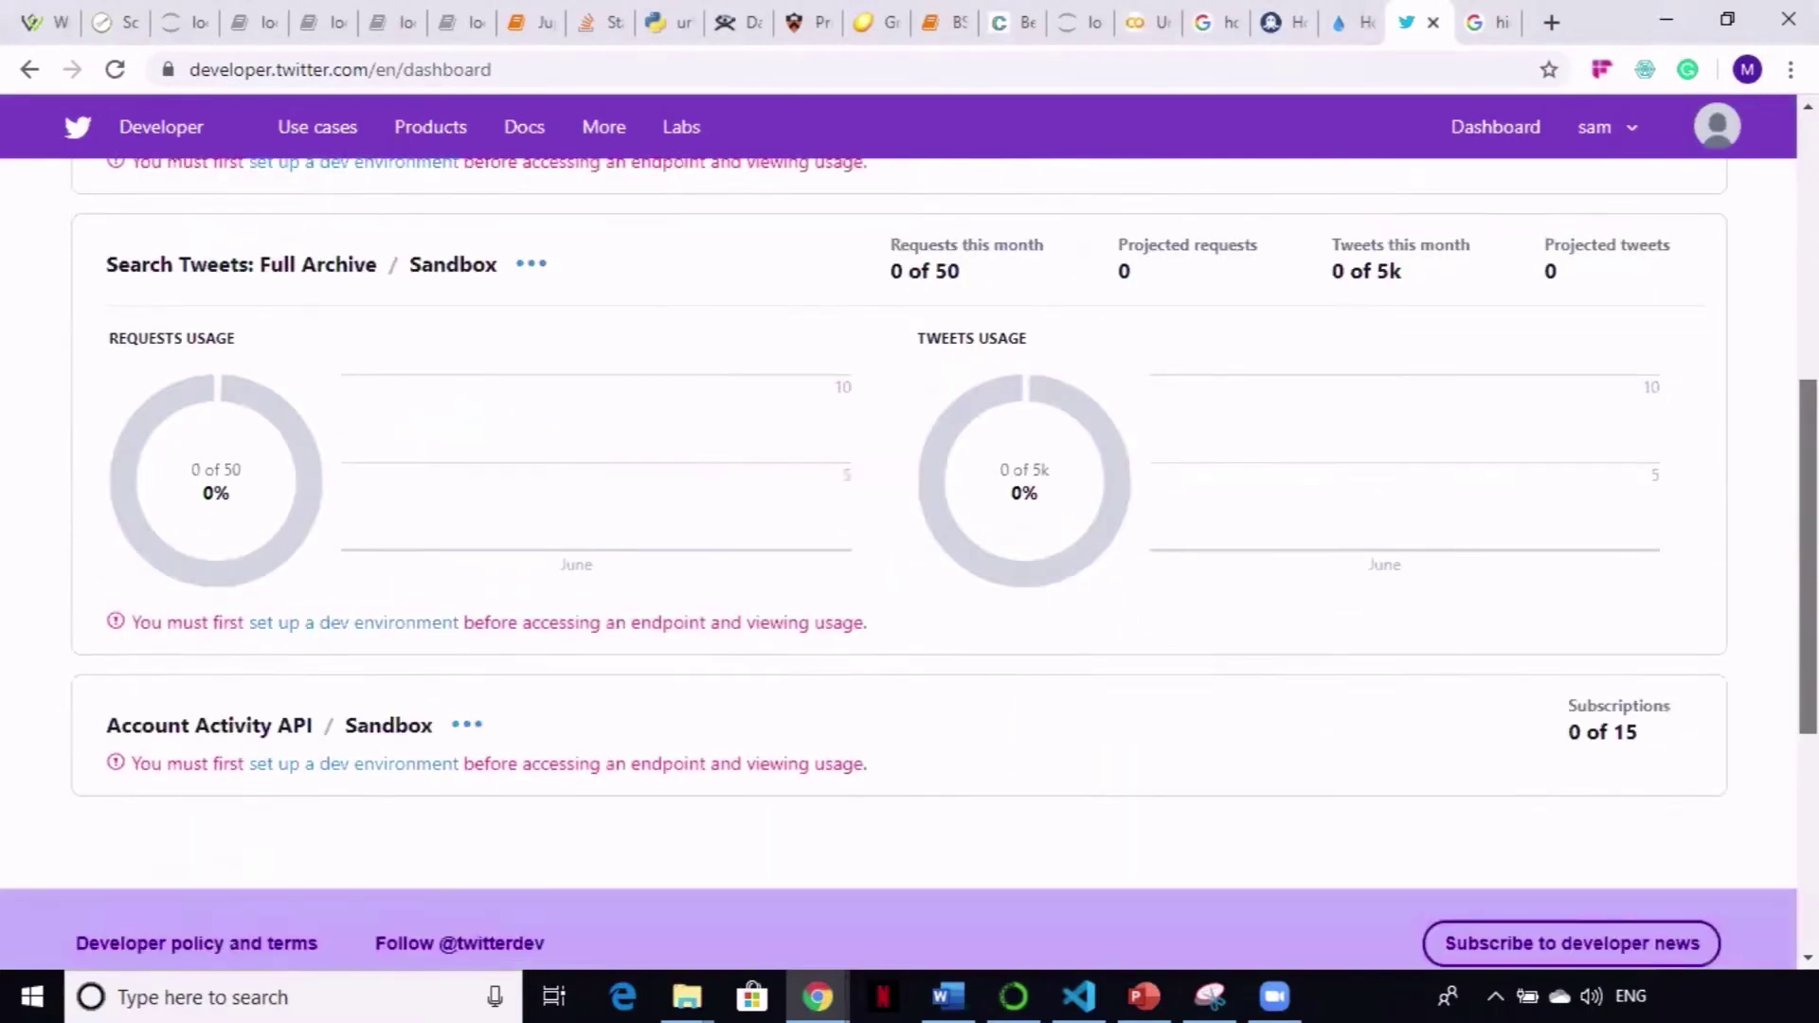
{"action": "scroll", "coordinate": [1770, 600], "scroll_direction": "down", "scroll_amount": 1}
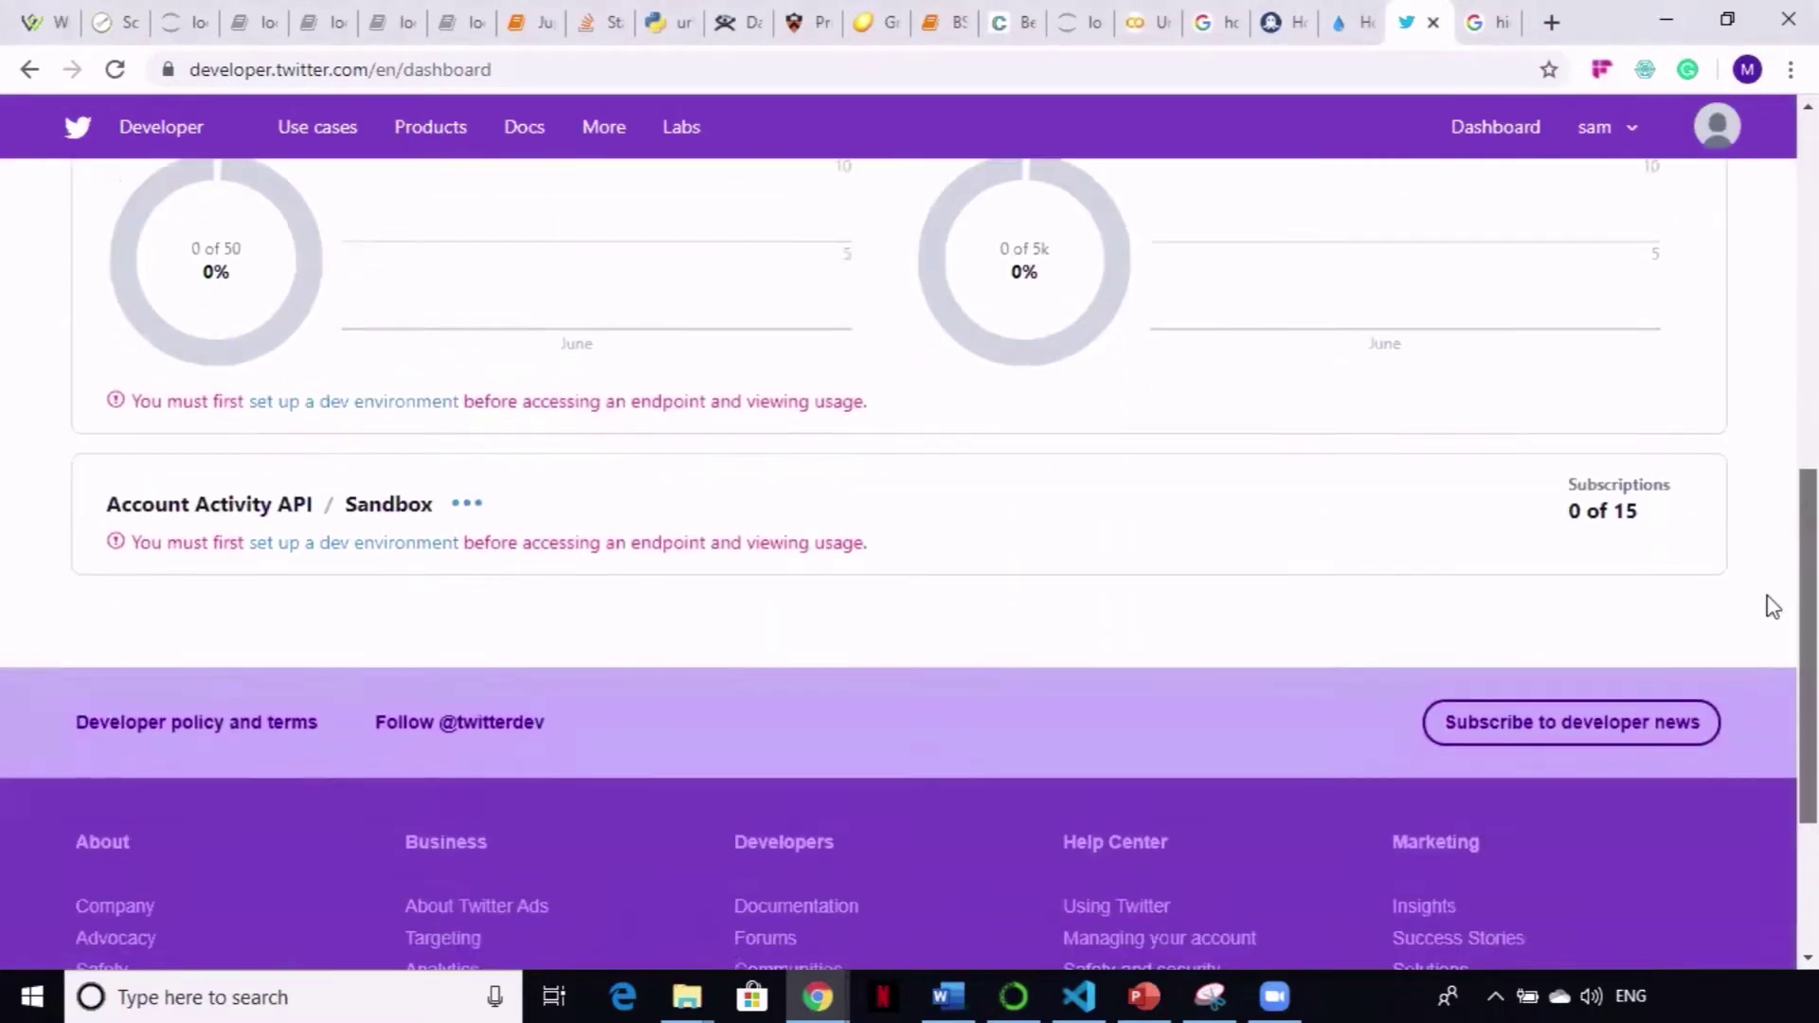
{"action": "scroll", "coordinate": [1770, 601], "scroll_direction": "up", "scroll_amount": 5}
{"action": "scroll", "coordinate": [910, 569], "scroll_direction": "up", "scroll_amount": 3}
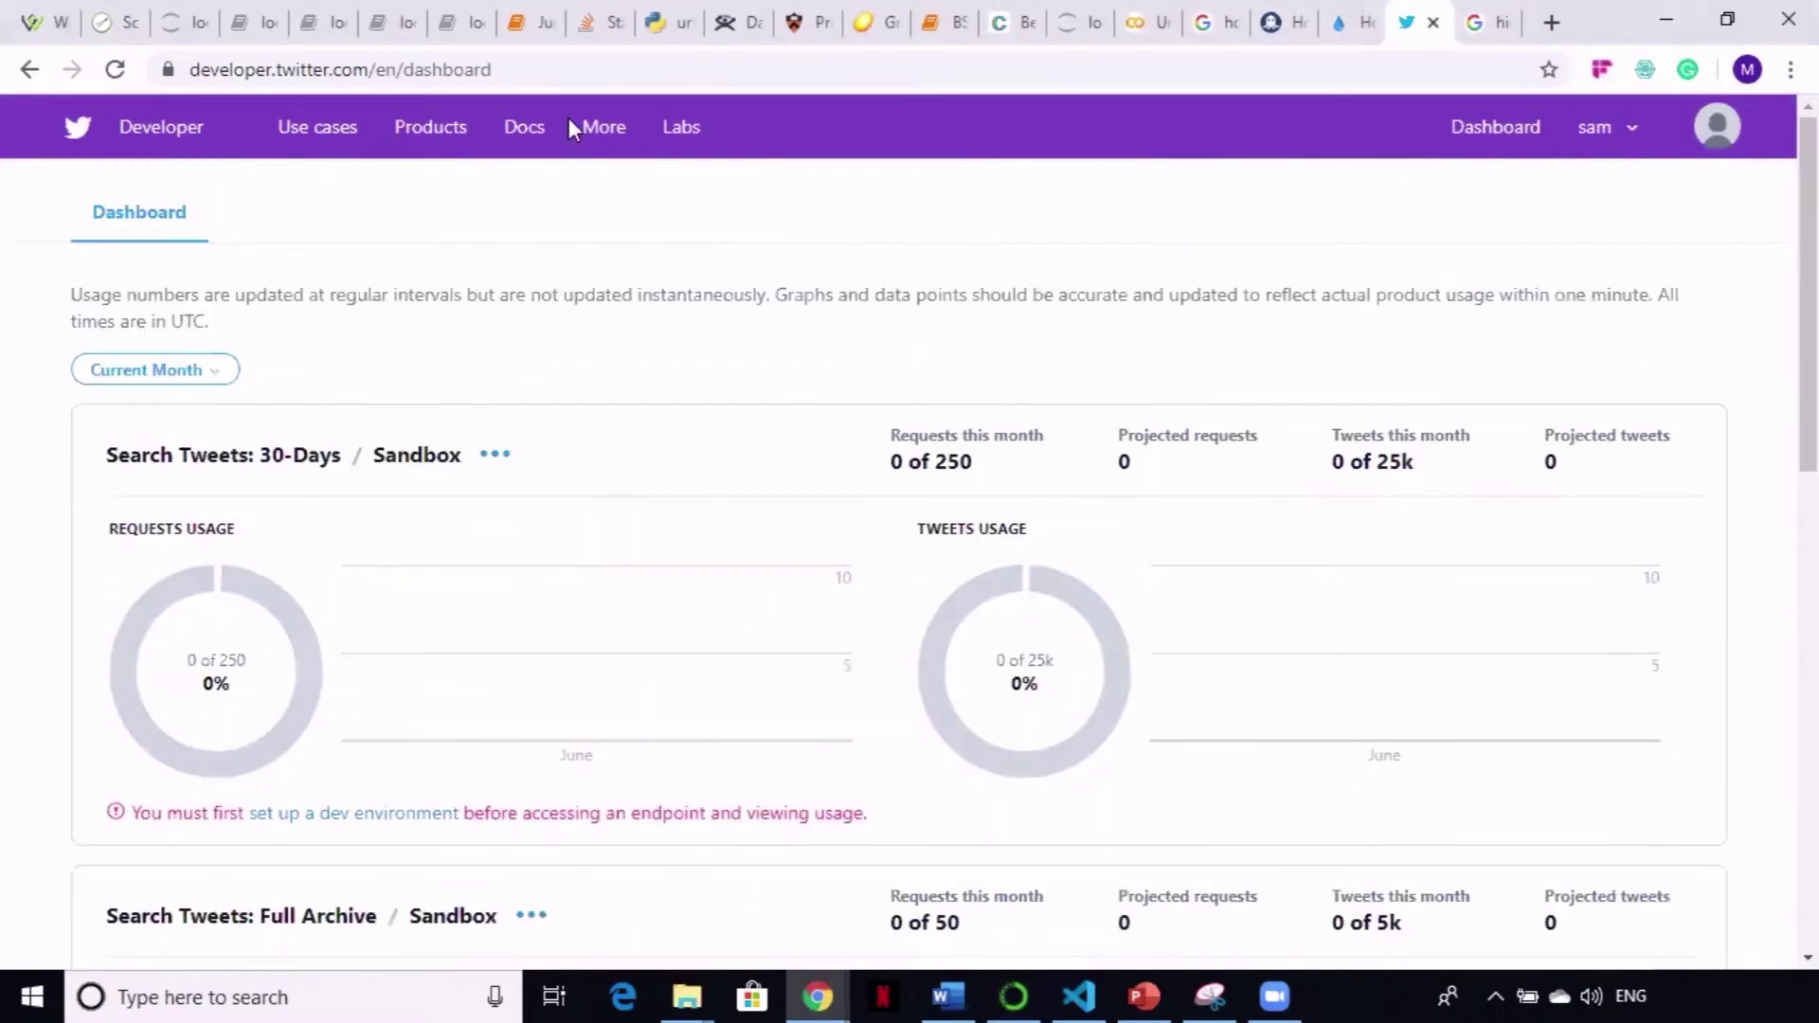
{"action": "mouse_move", "coordinate": [605, 121]}
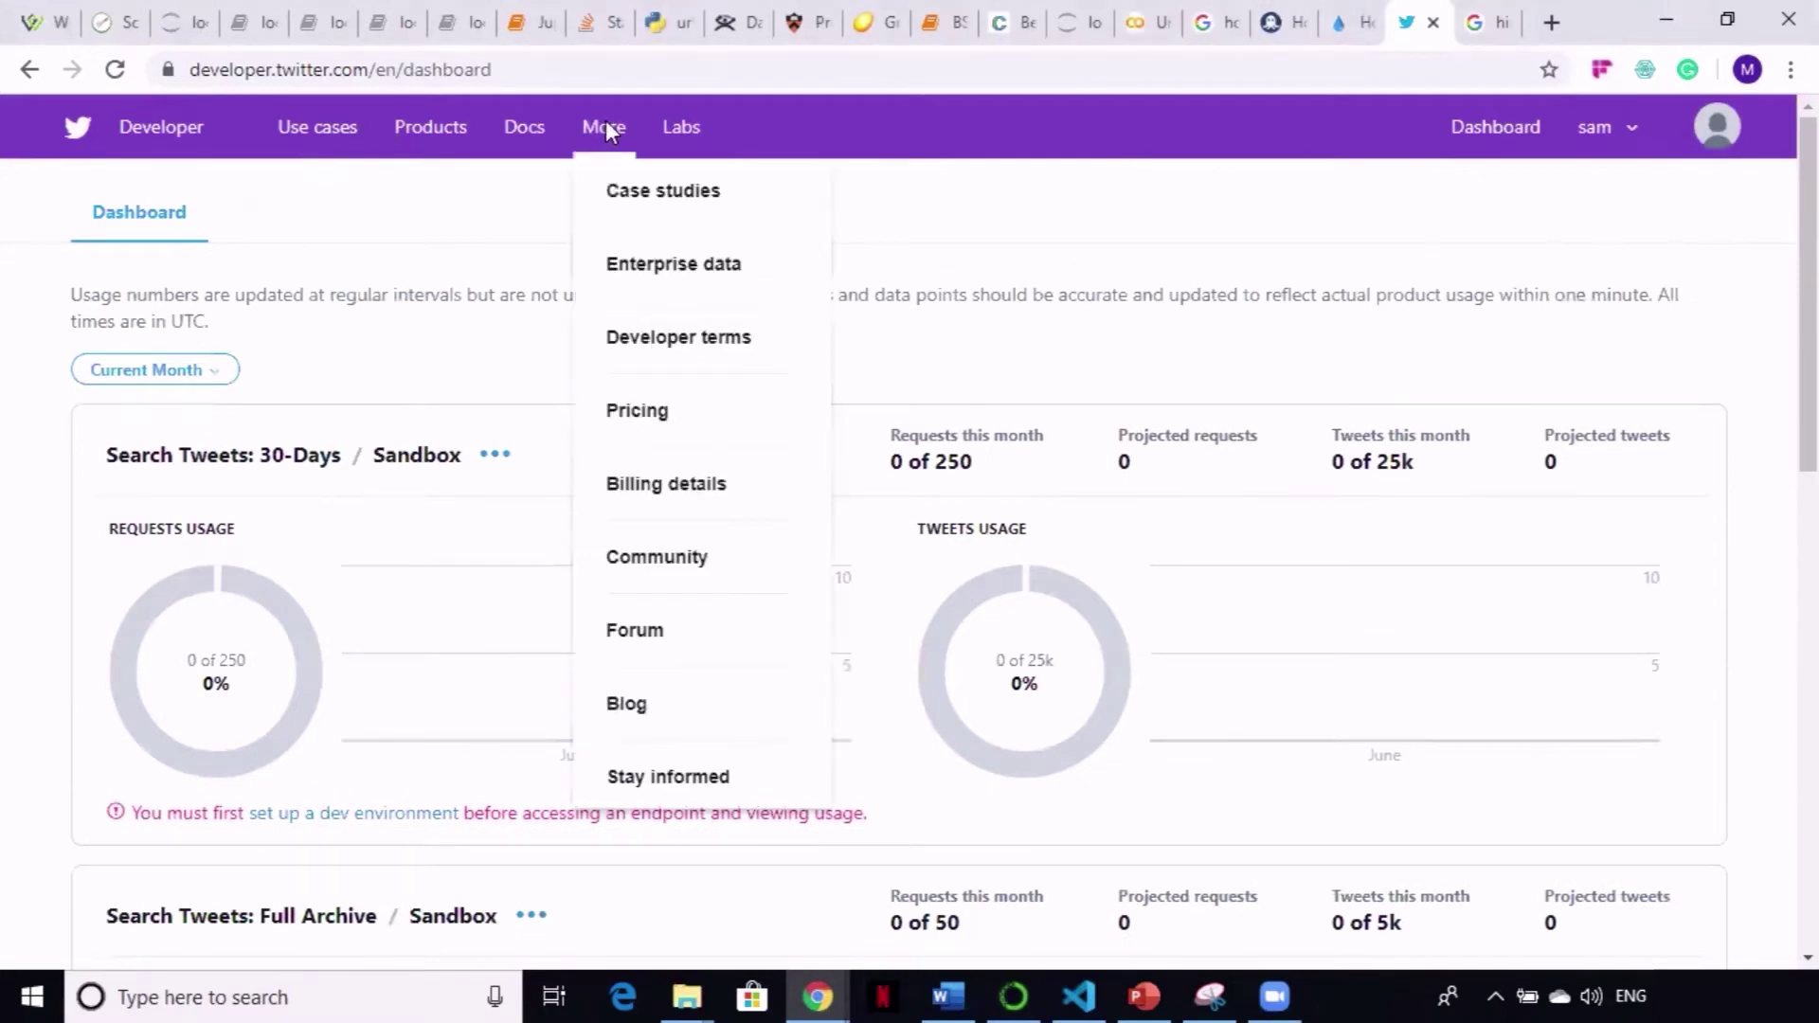
{"action": "mouse_move", "coordinate": [519, 144]}
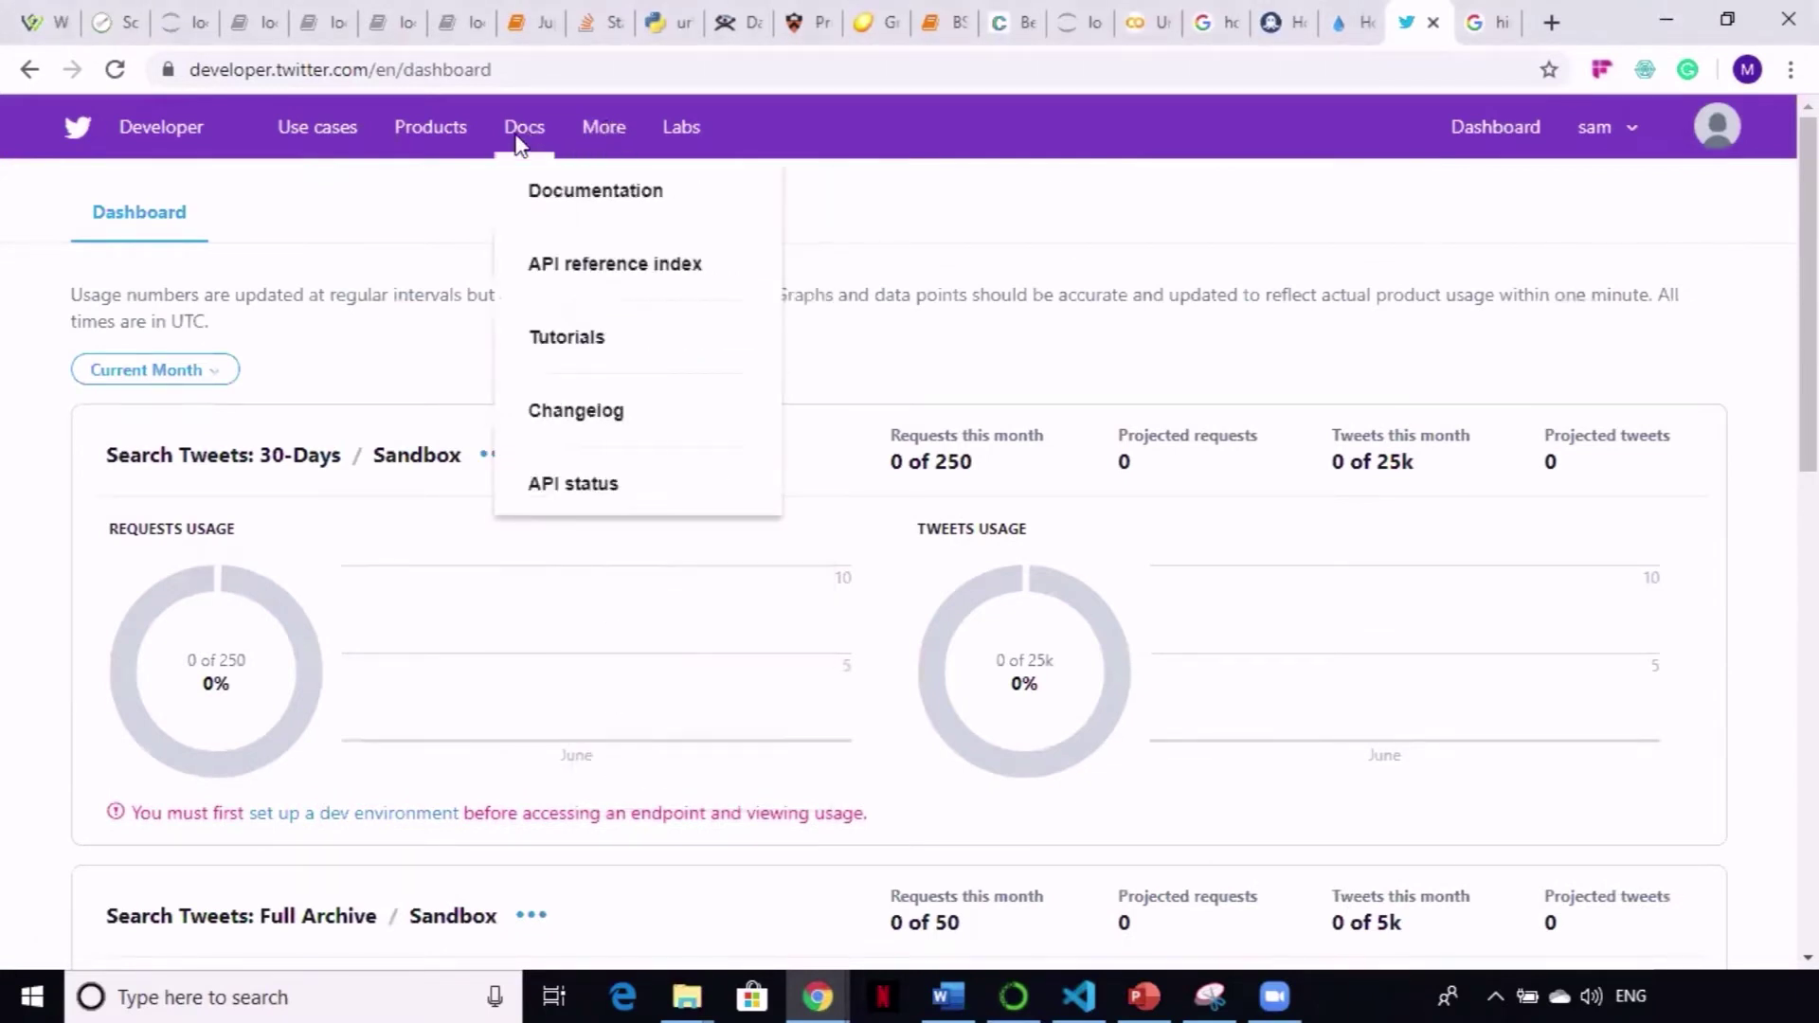
{"action": "mouse_move", "coordinate": [436, 131]}
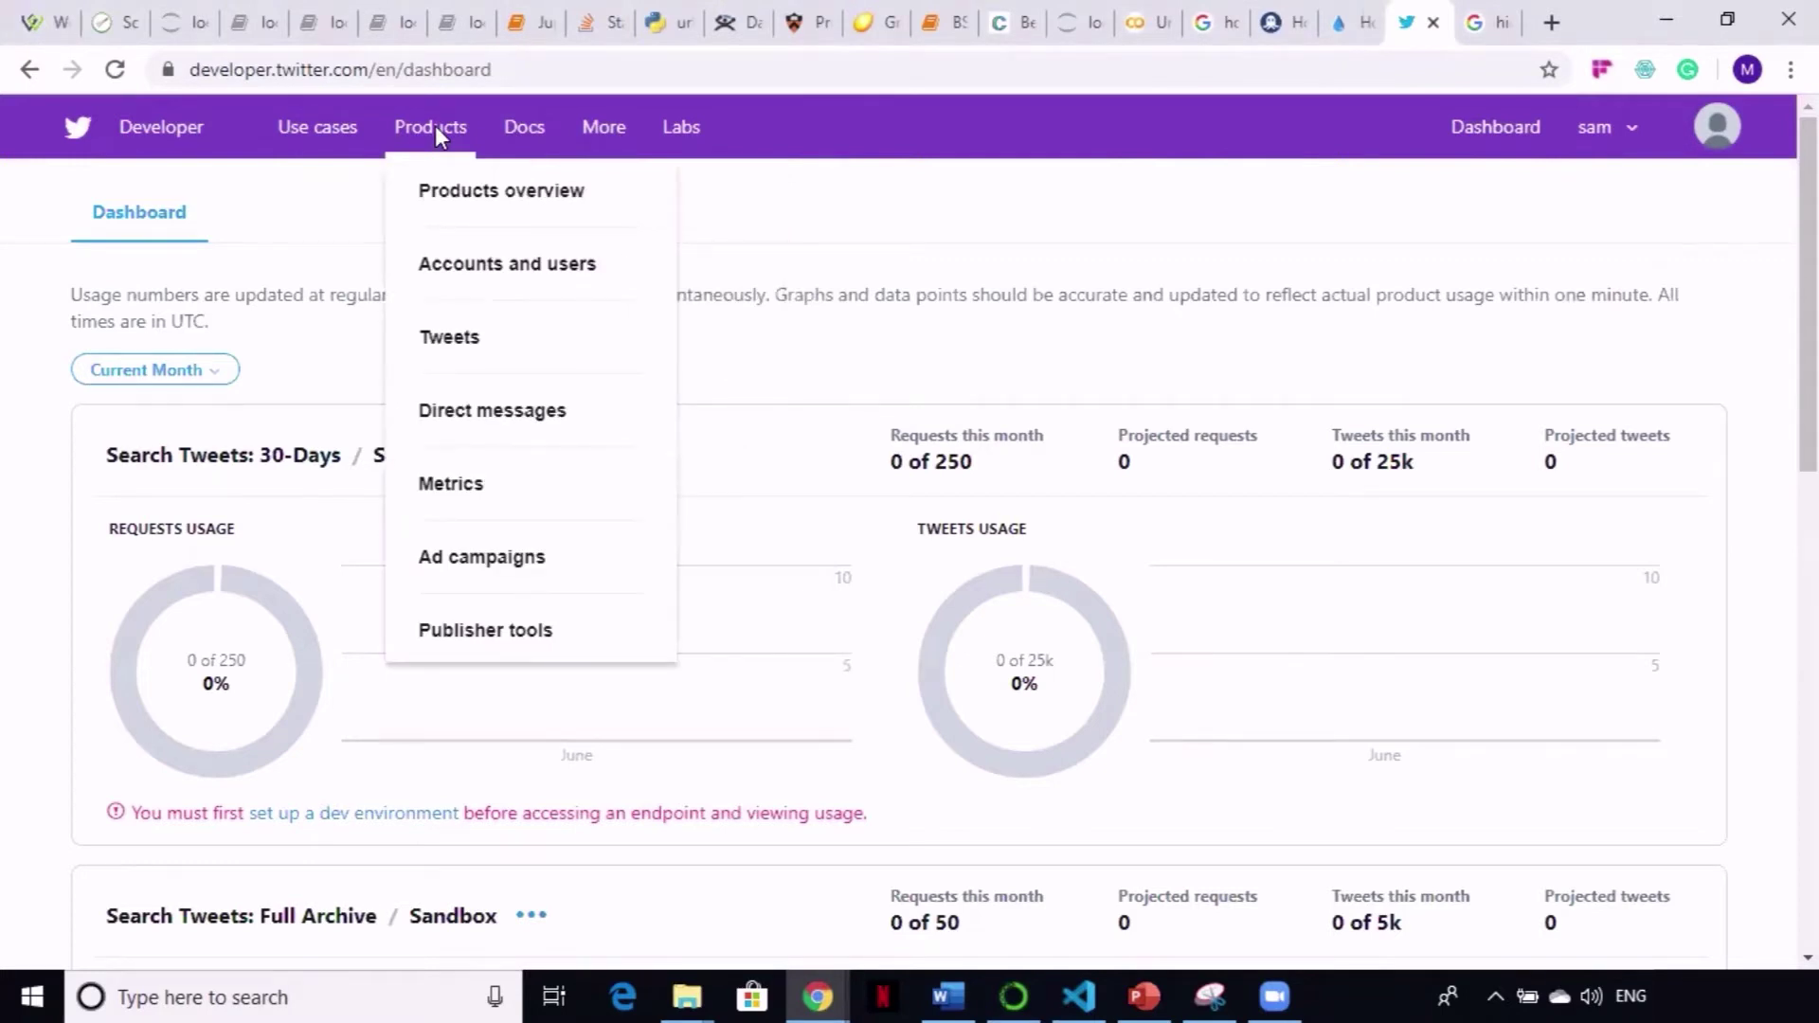
{"action": "mouse_move", "coordinate": [328, 123]}
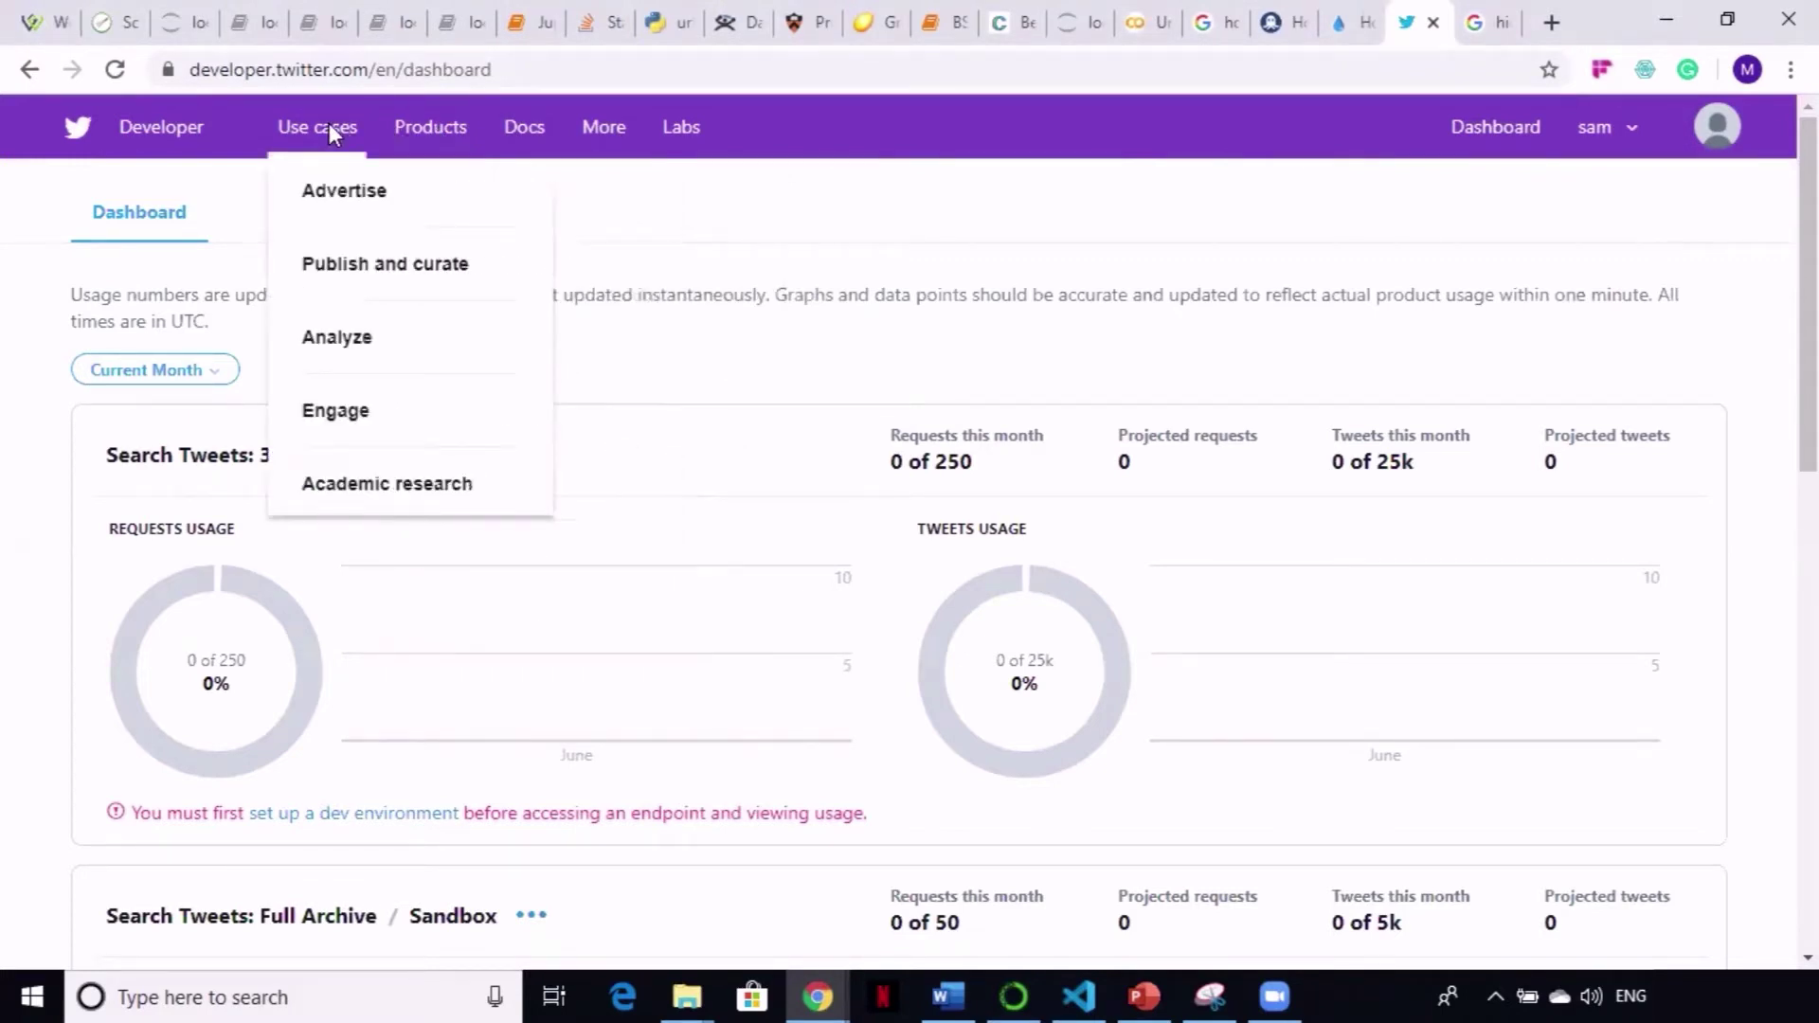
{"action": "mouse_move", "coordinate": [678, 129]}
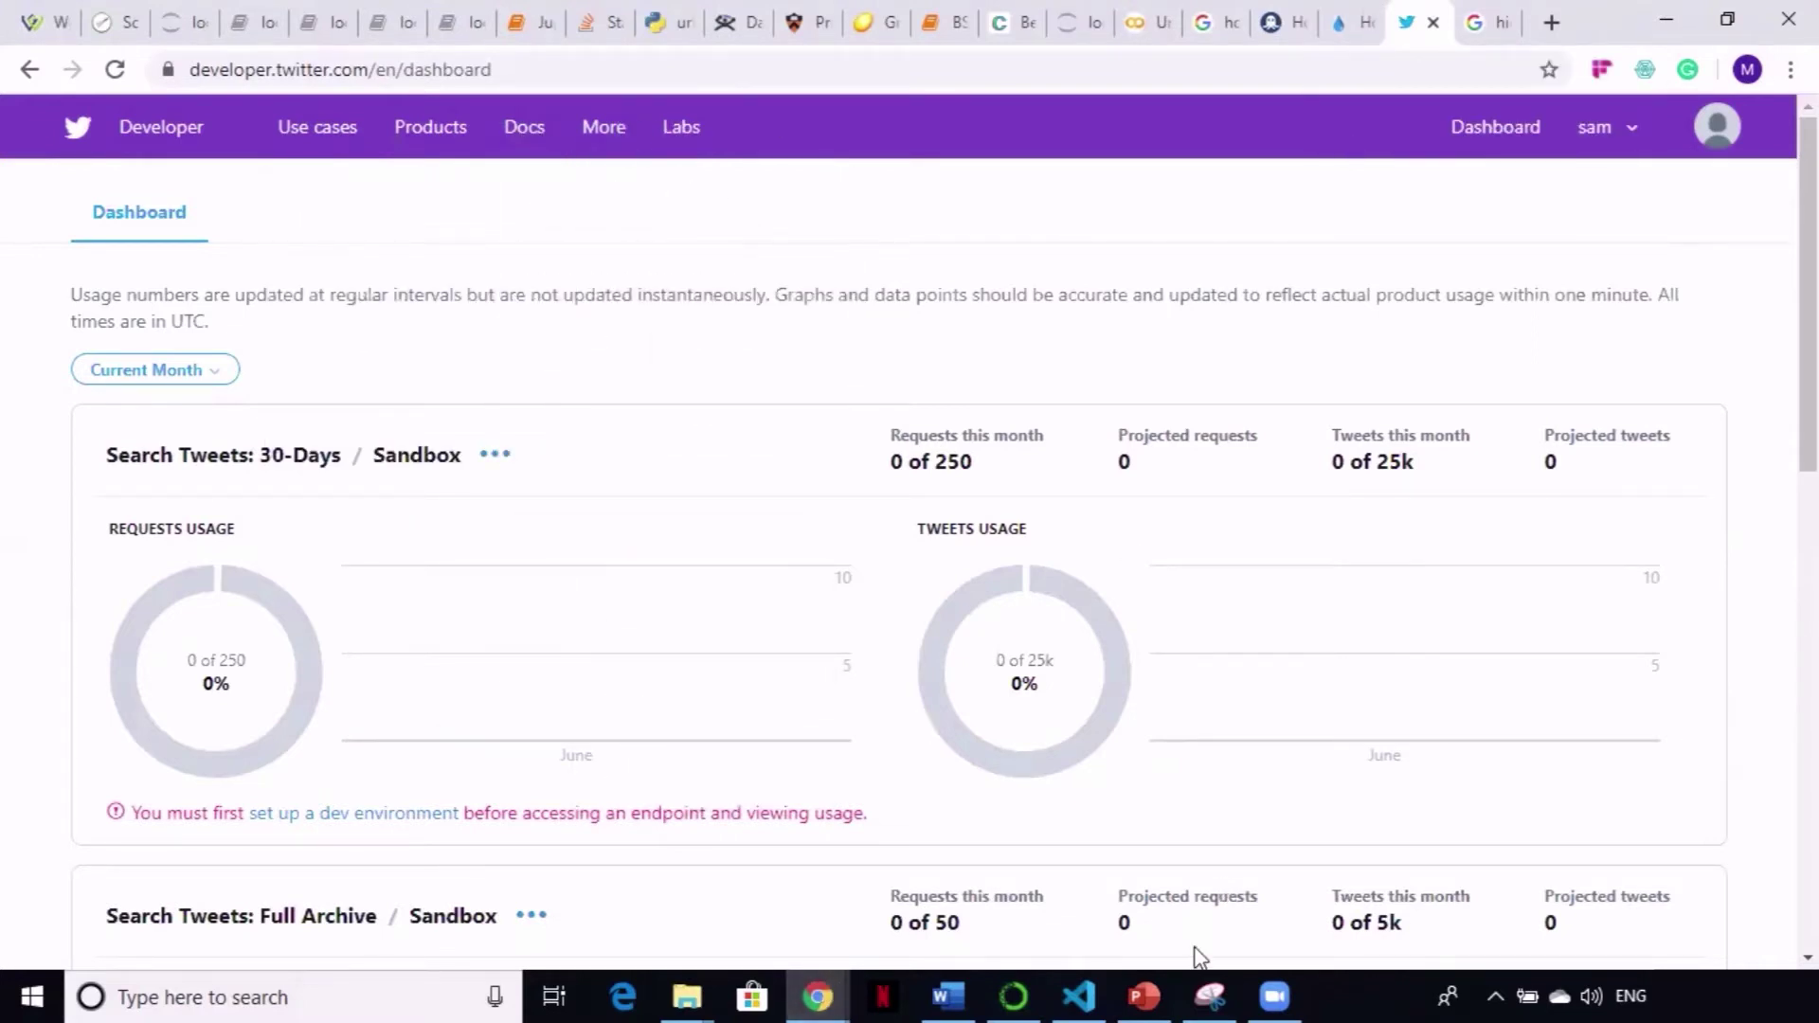
{"action": "left_click", "coordinate": [1151, 981]}
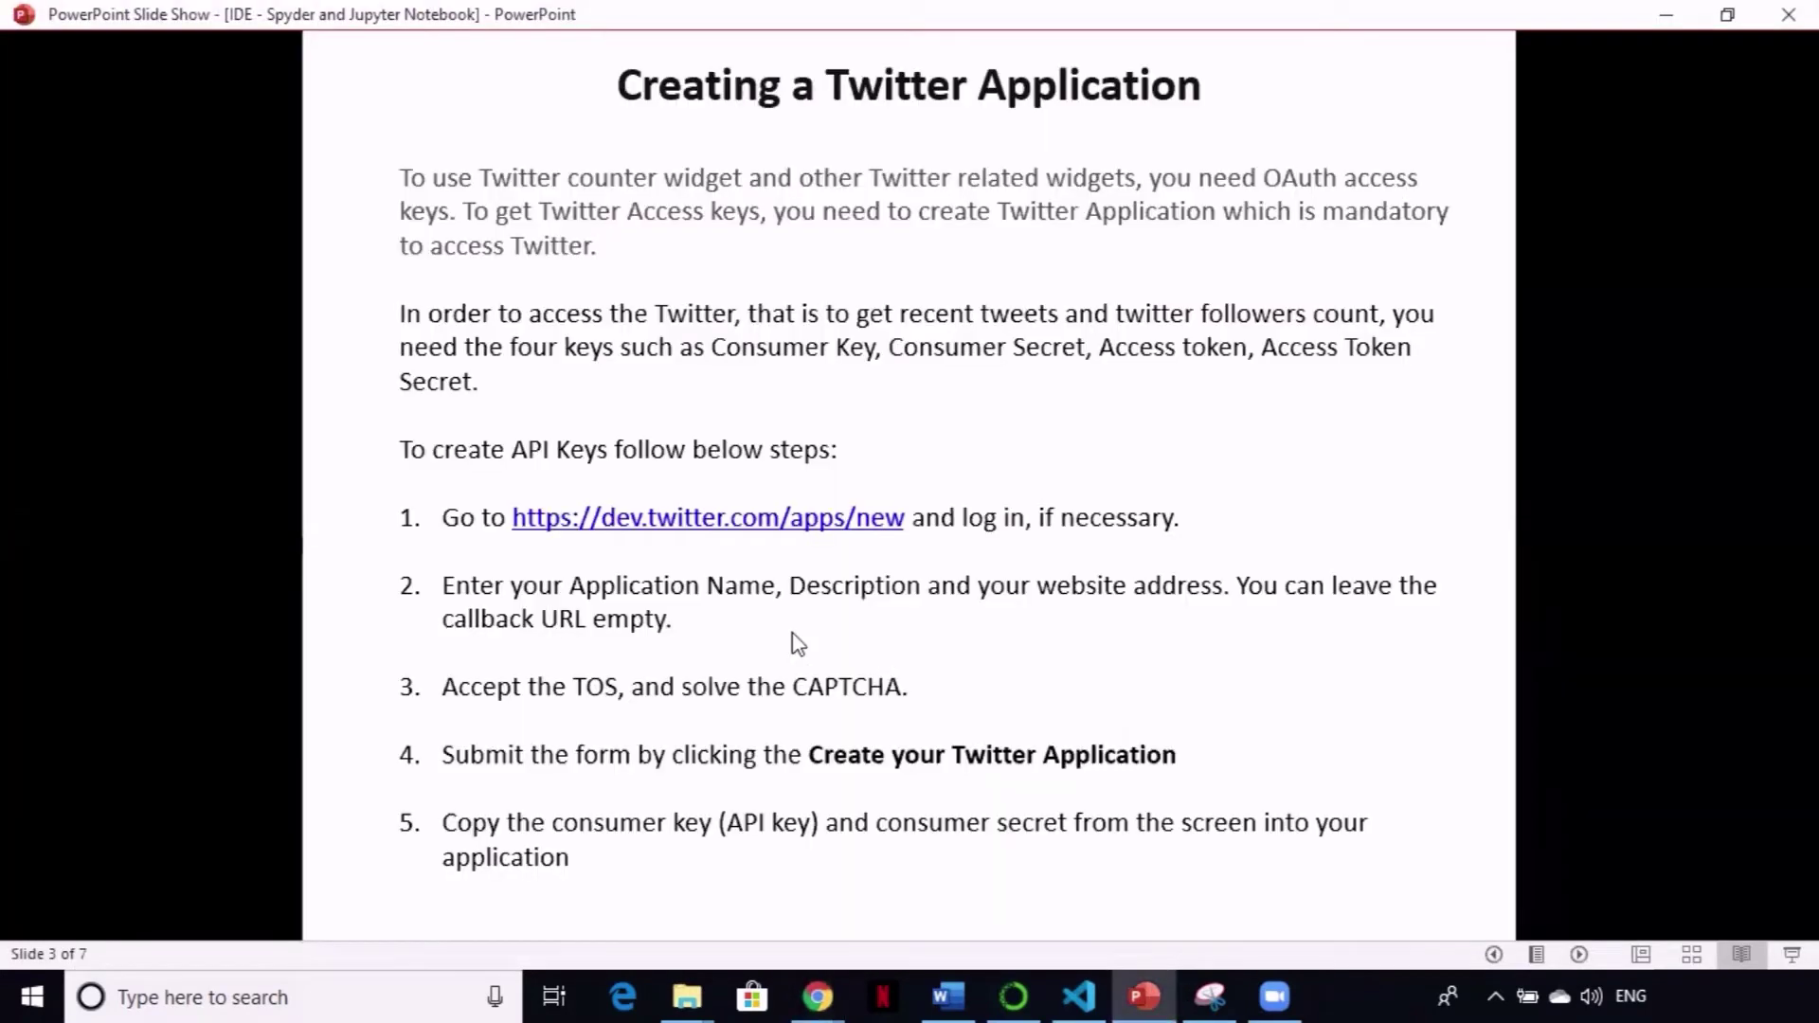
{"action": "left_click", "coordinate": [750, 519]}
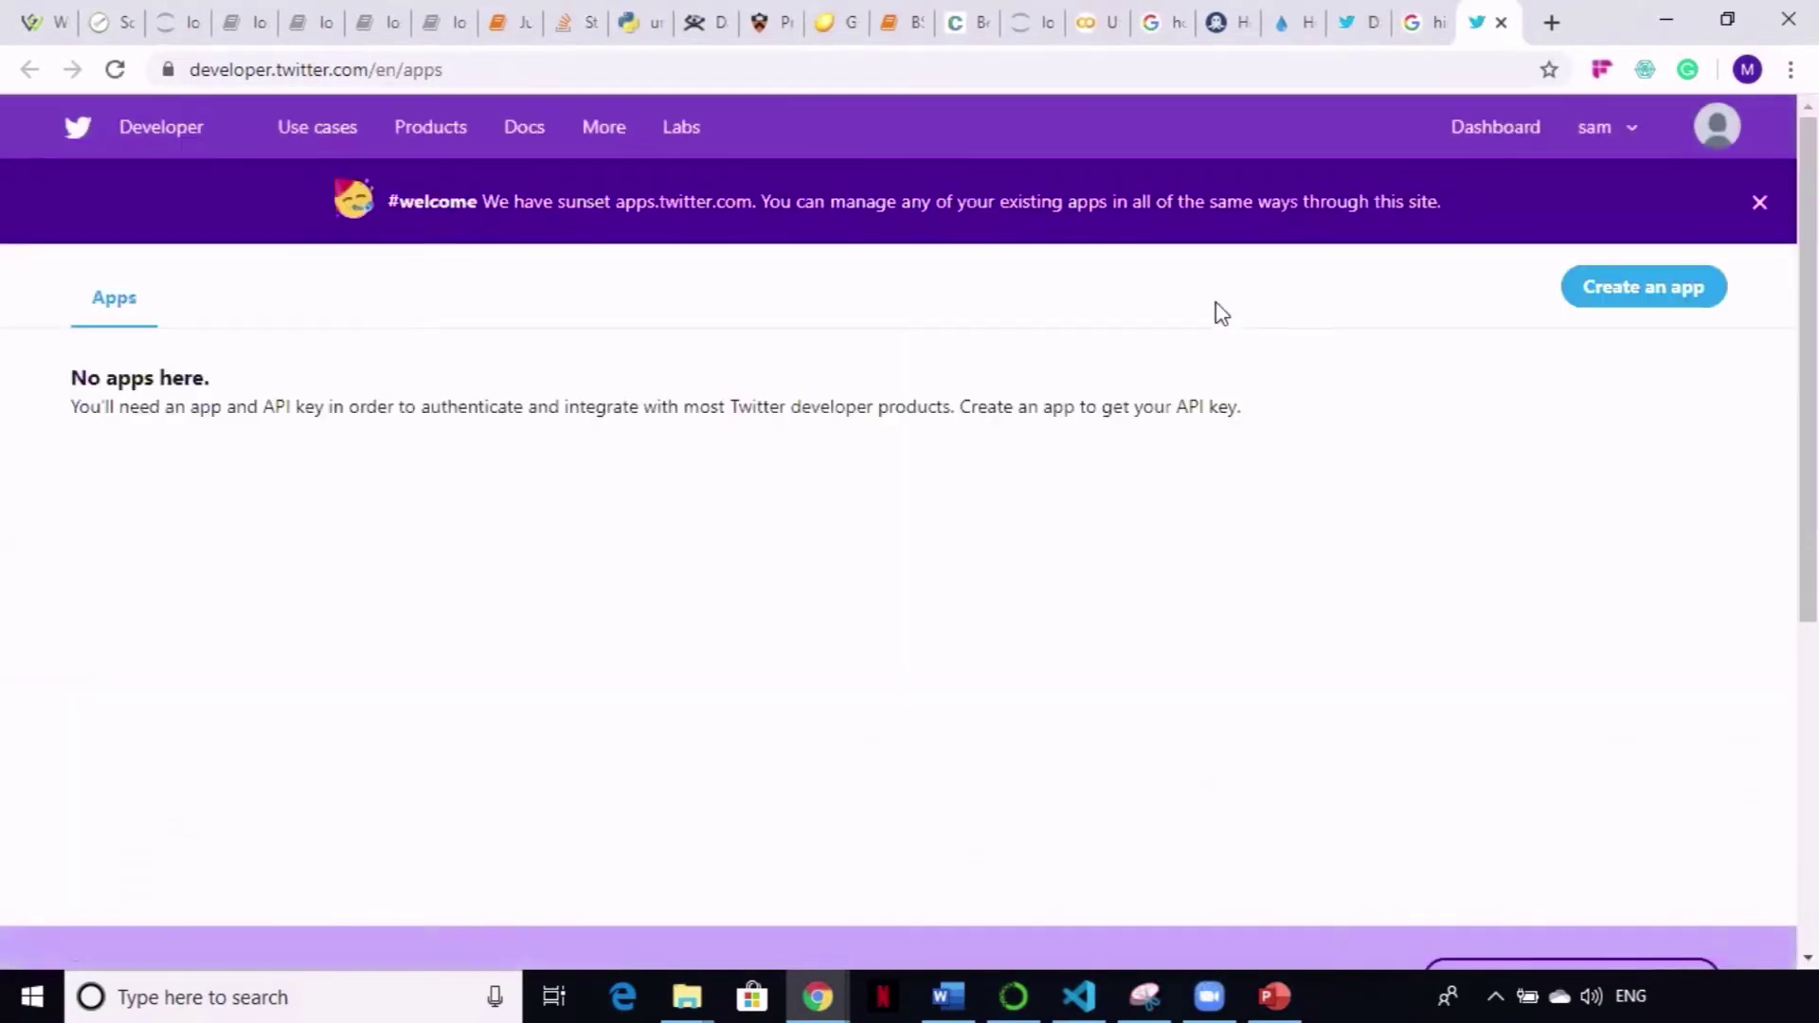
{"action": "left_click", "coordinate": [1612, 299]}
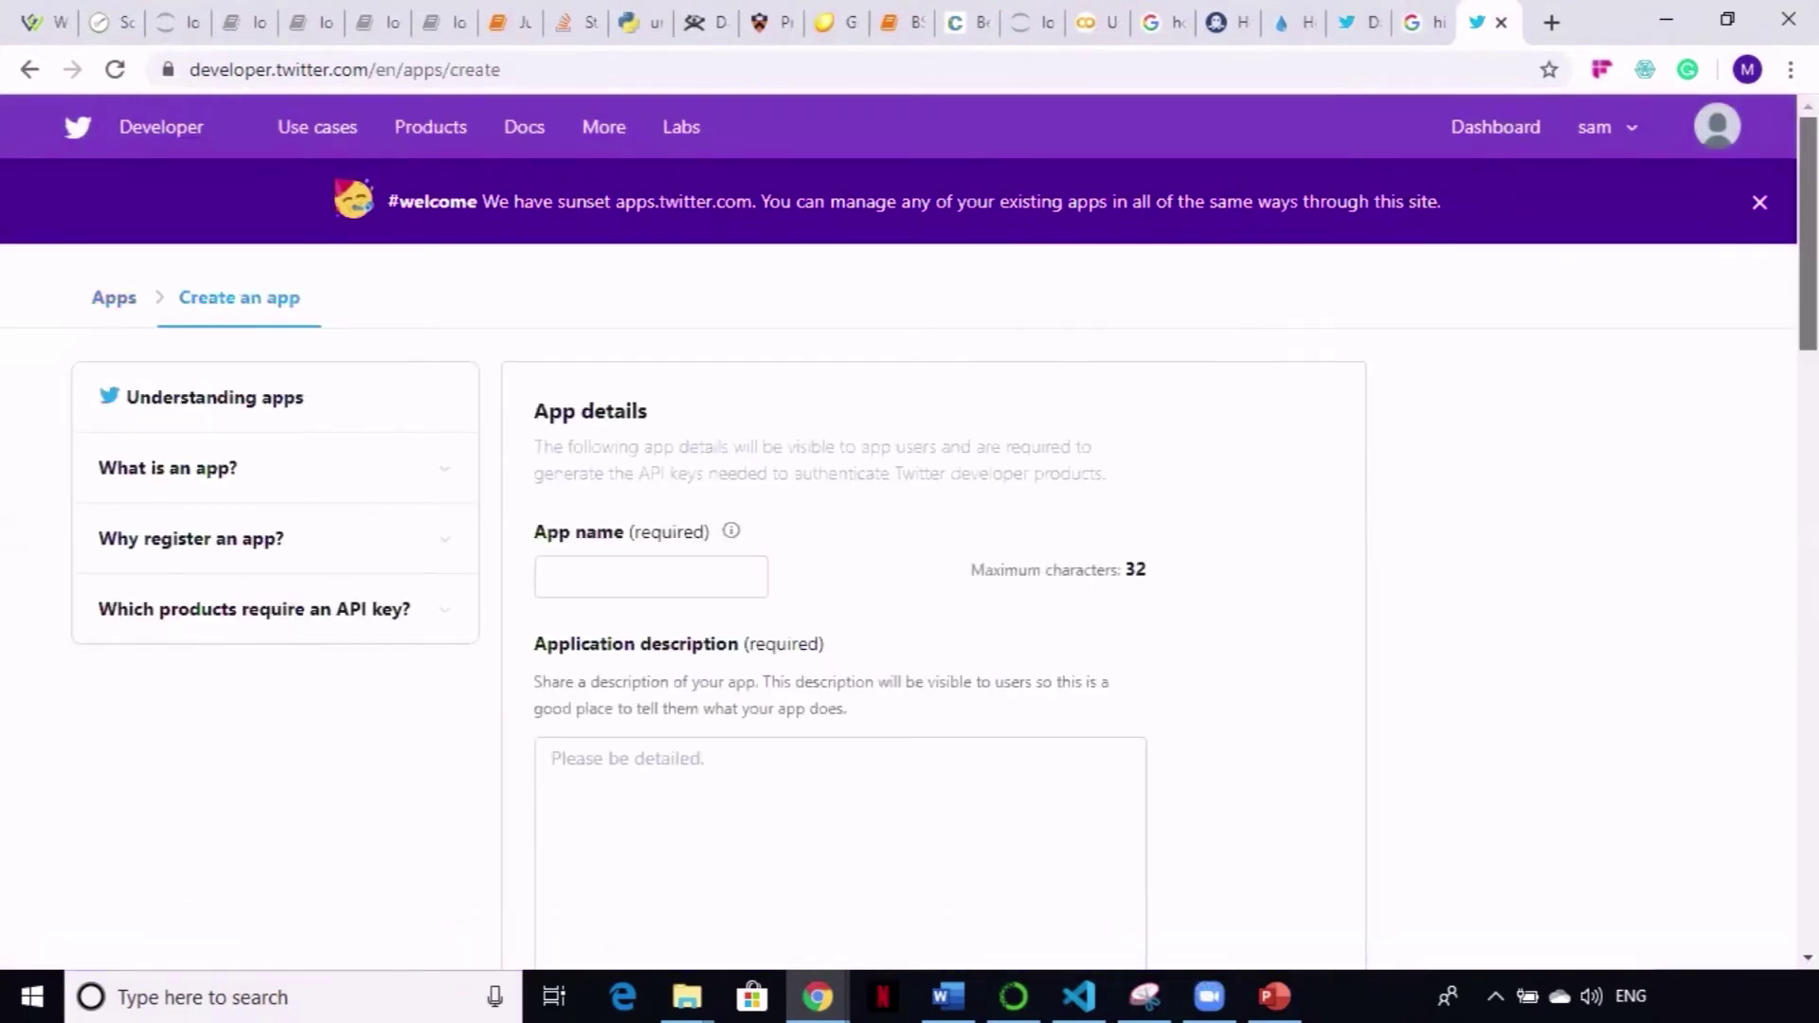
{"action": "scroll", "coordinate": [1094, 251], "scroll_direction": "down", "scroll_amount": 2}
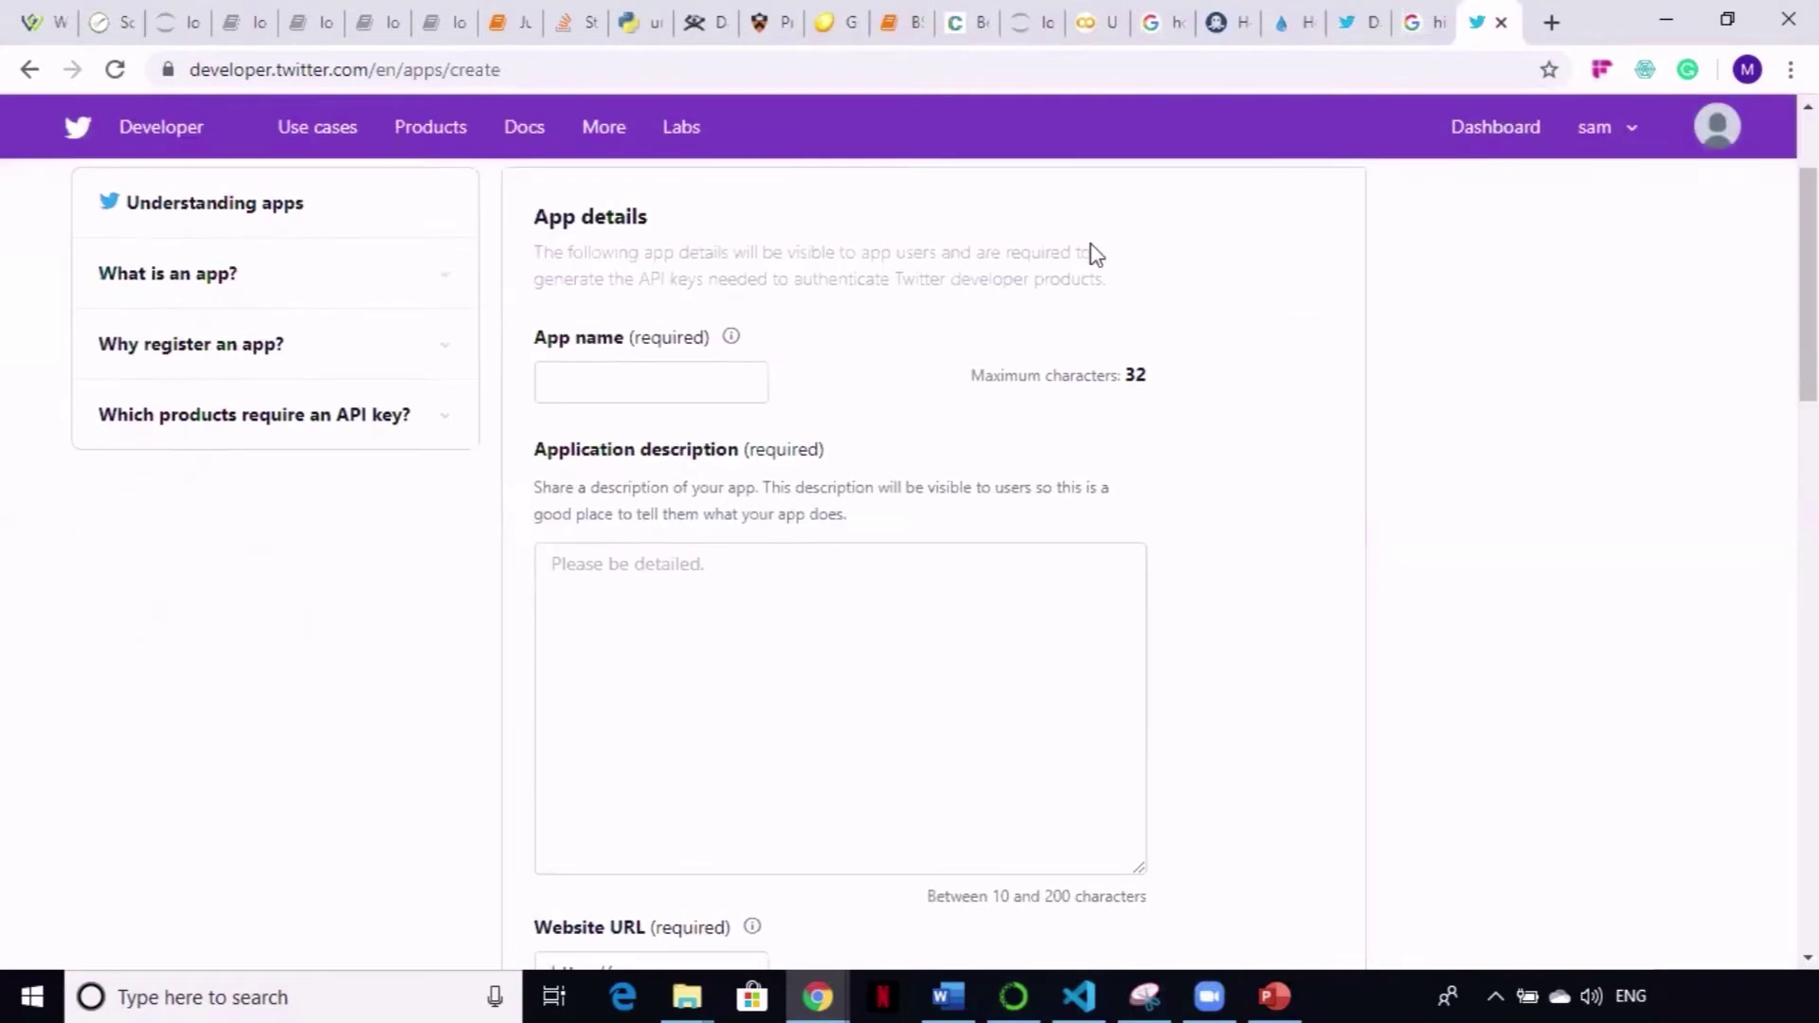
Step: Enter tutorial as the app name in the app details form
{"action": "left_click", "coordinate": [645, 378]}
{"action": "type", "text": "tutor"}
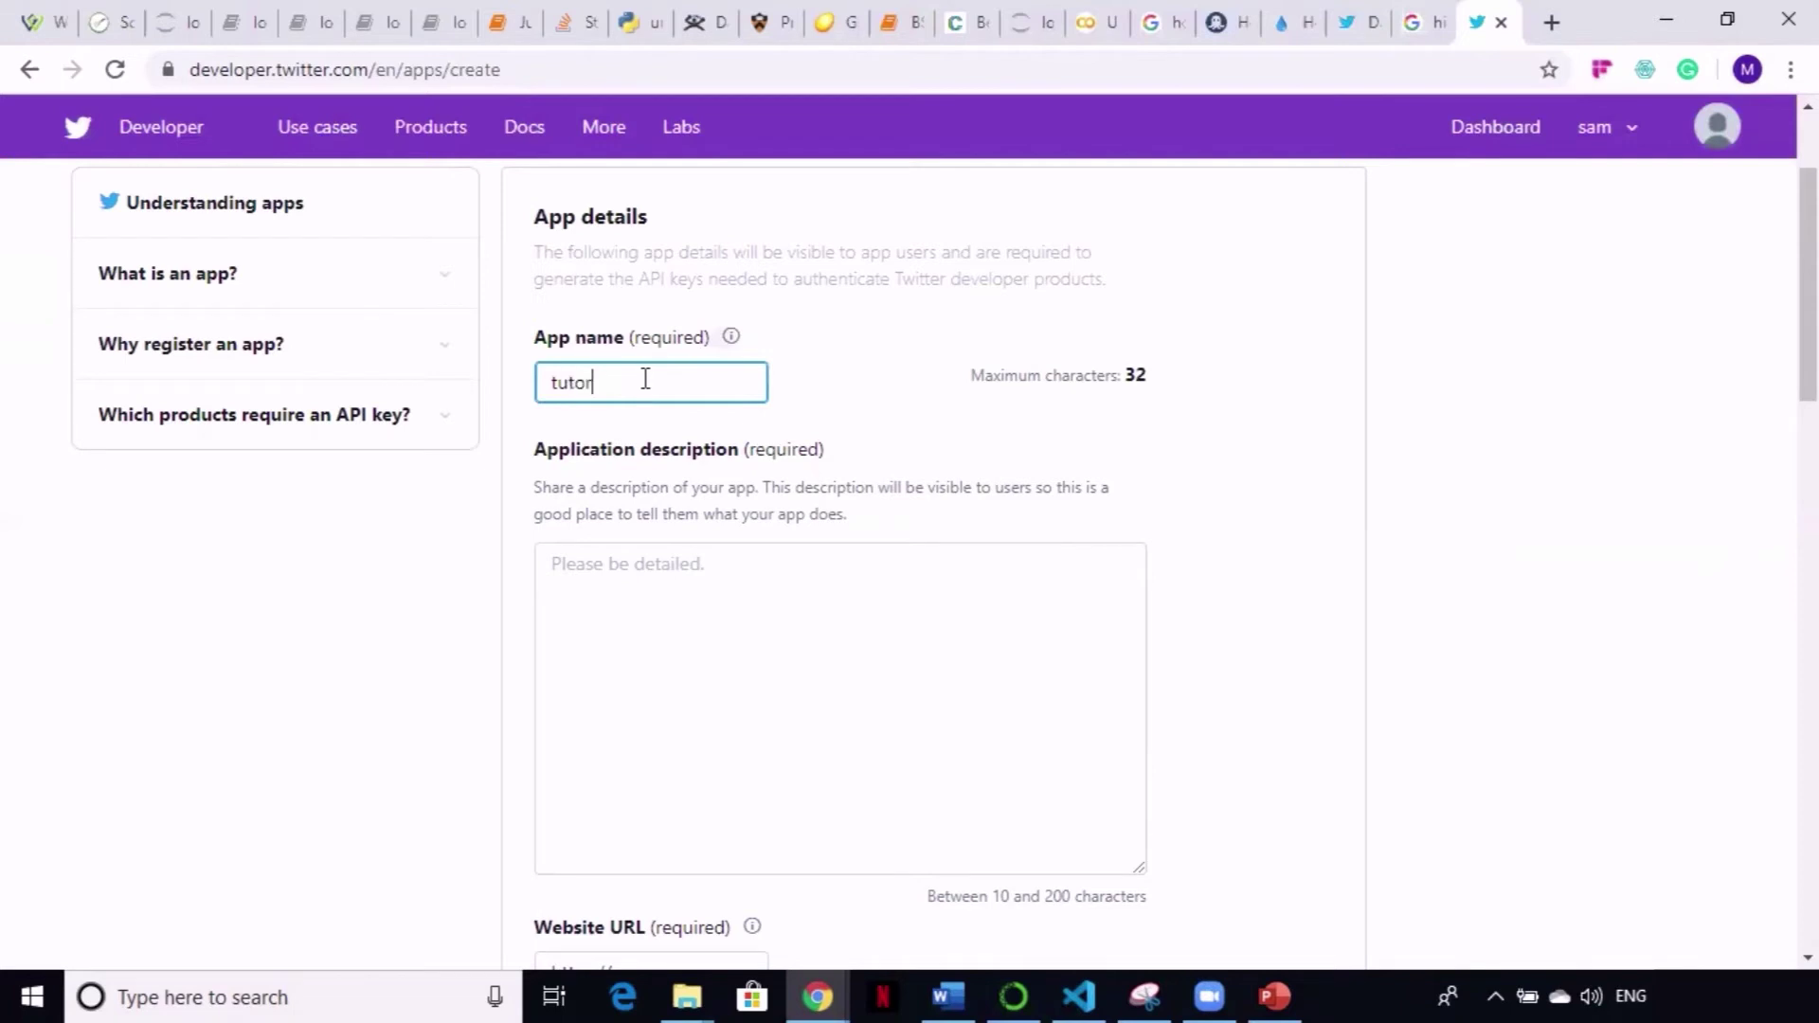
{"action": "type", "text": "ial"}
Step: Fill in the application description with the text random random
{"action": "left_click", "coordinate": [672, 540]}
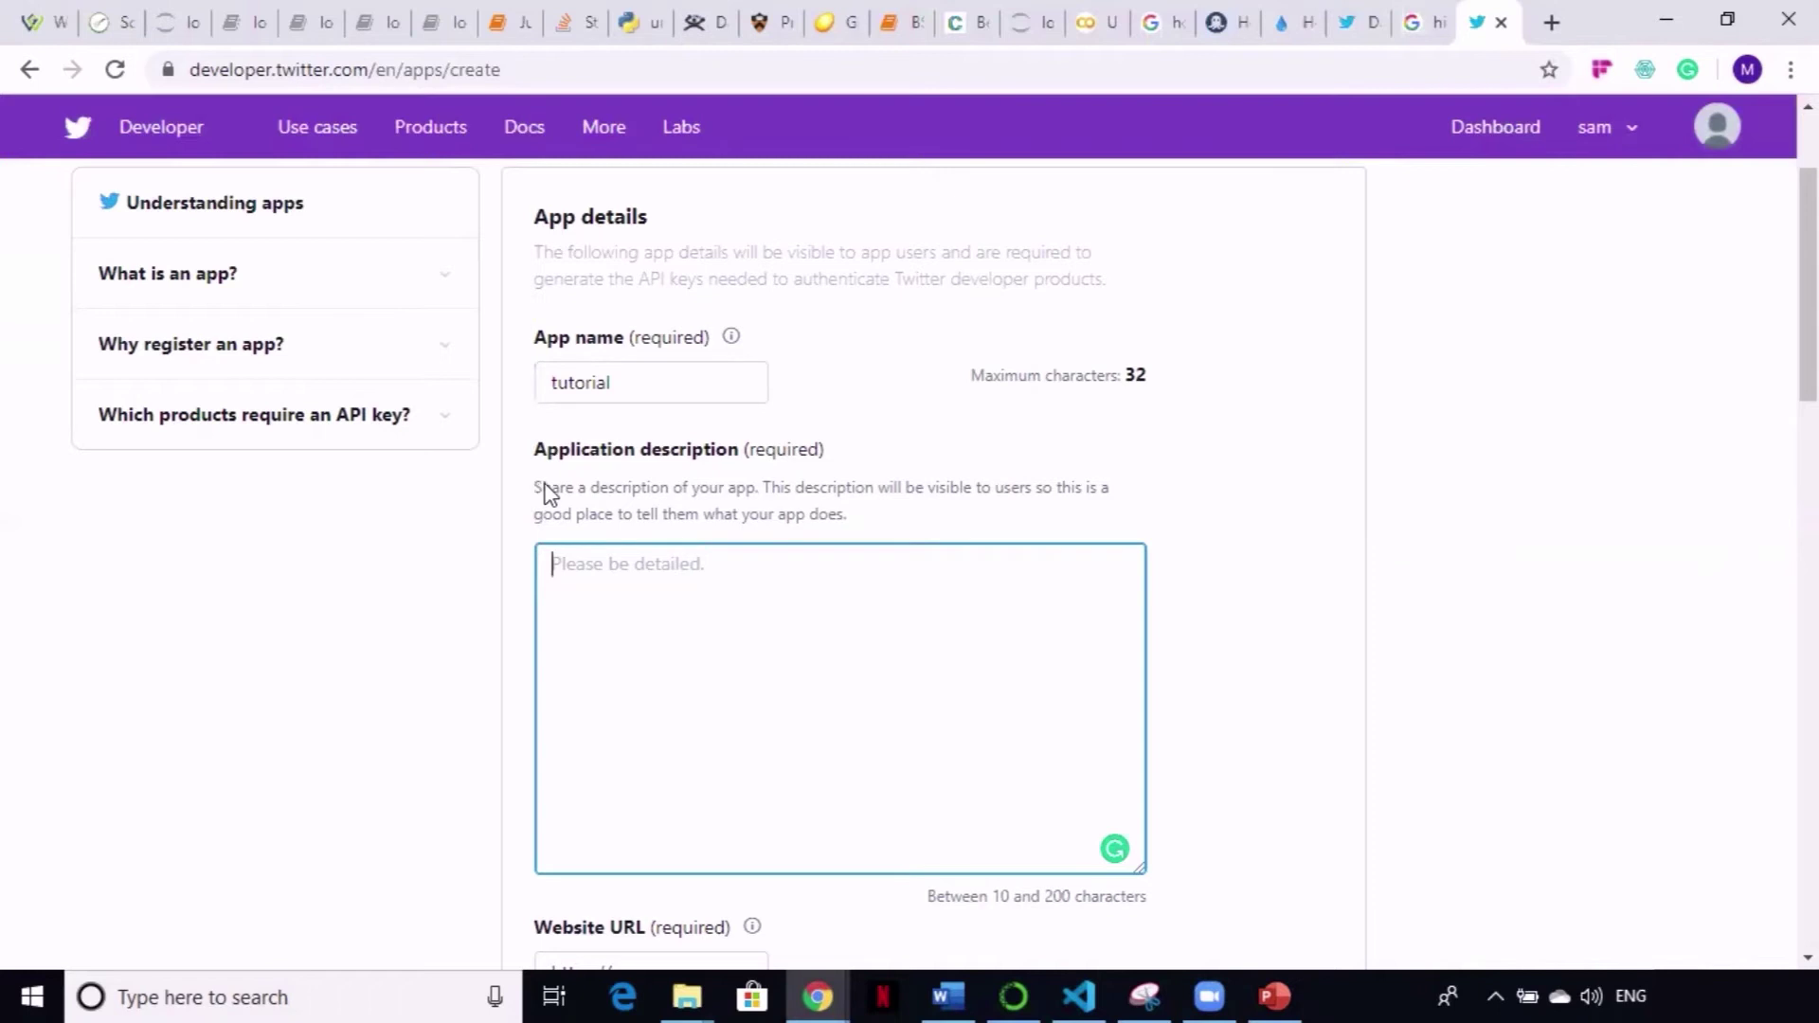
{"action": "left_click", "coordinate": [853, 515]}
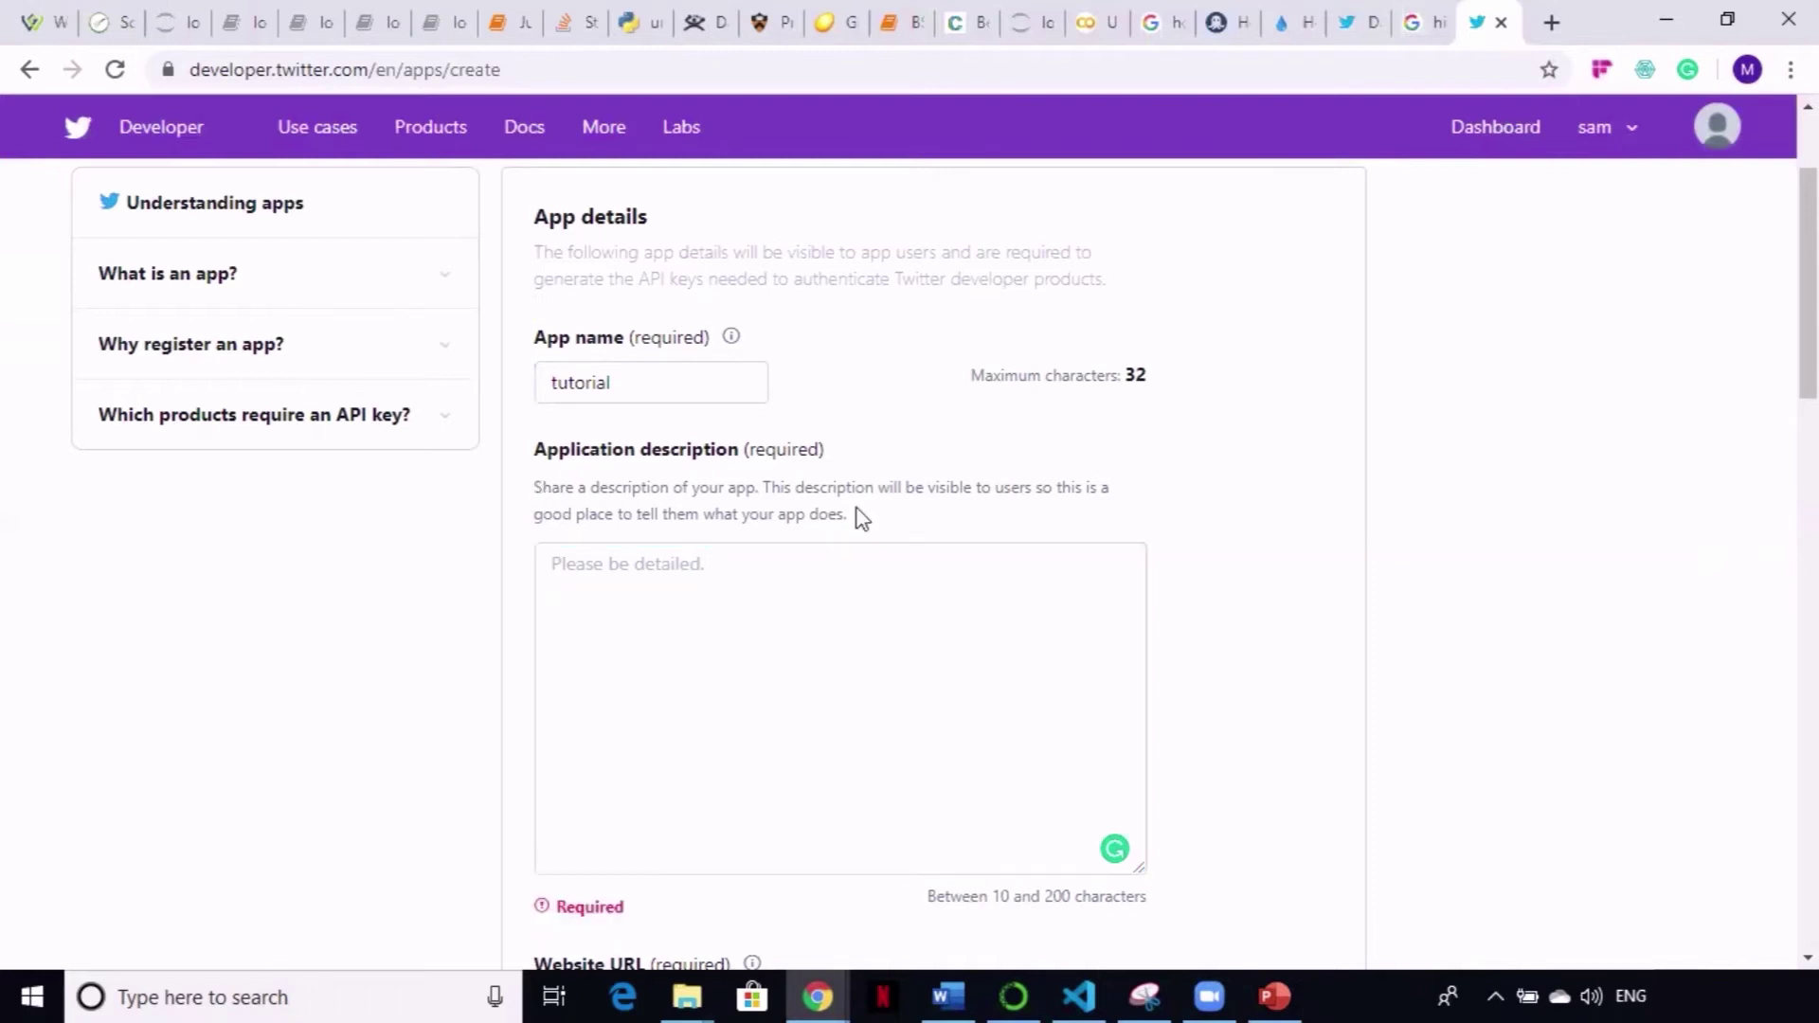
{"action": "left_click", "coordinate": [685, 613]}
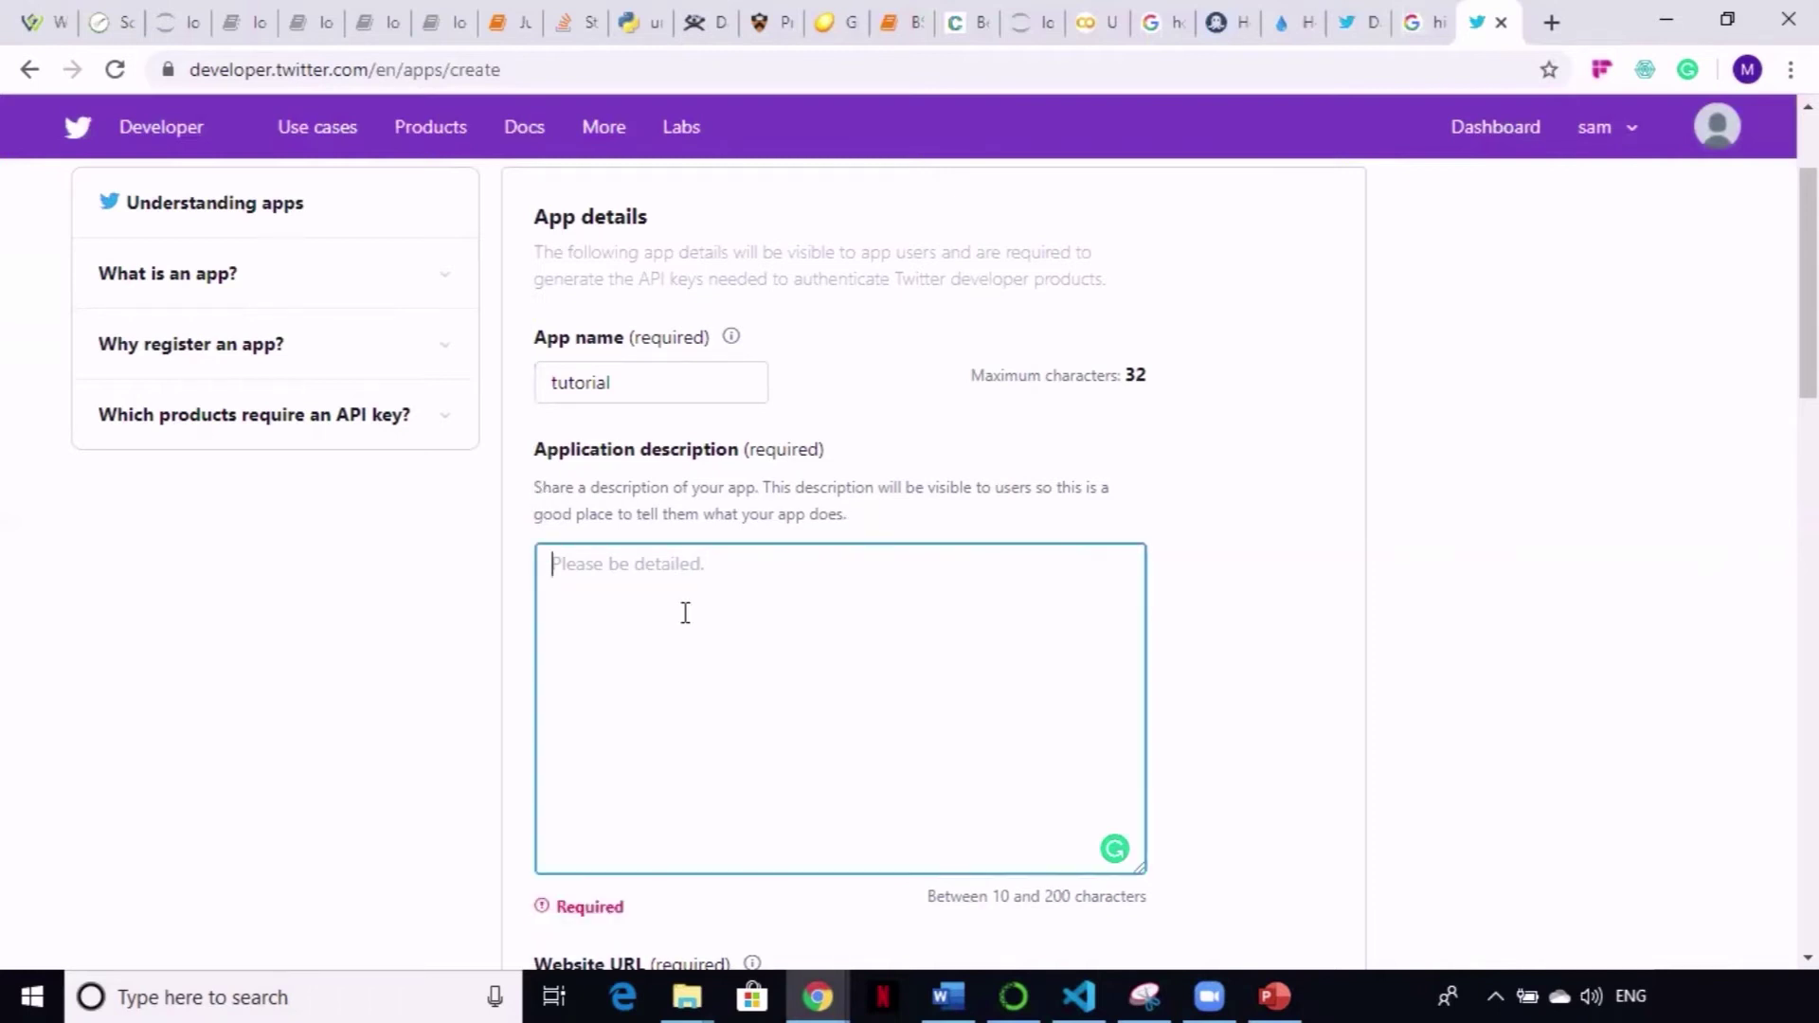
{"action": "type", "text": "ra"}
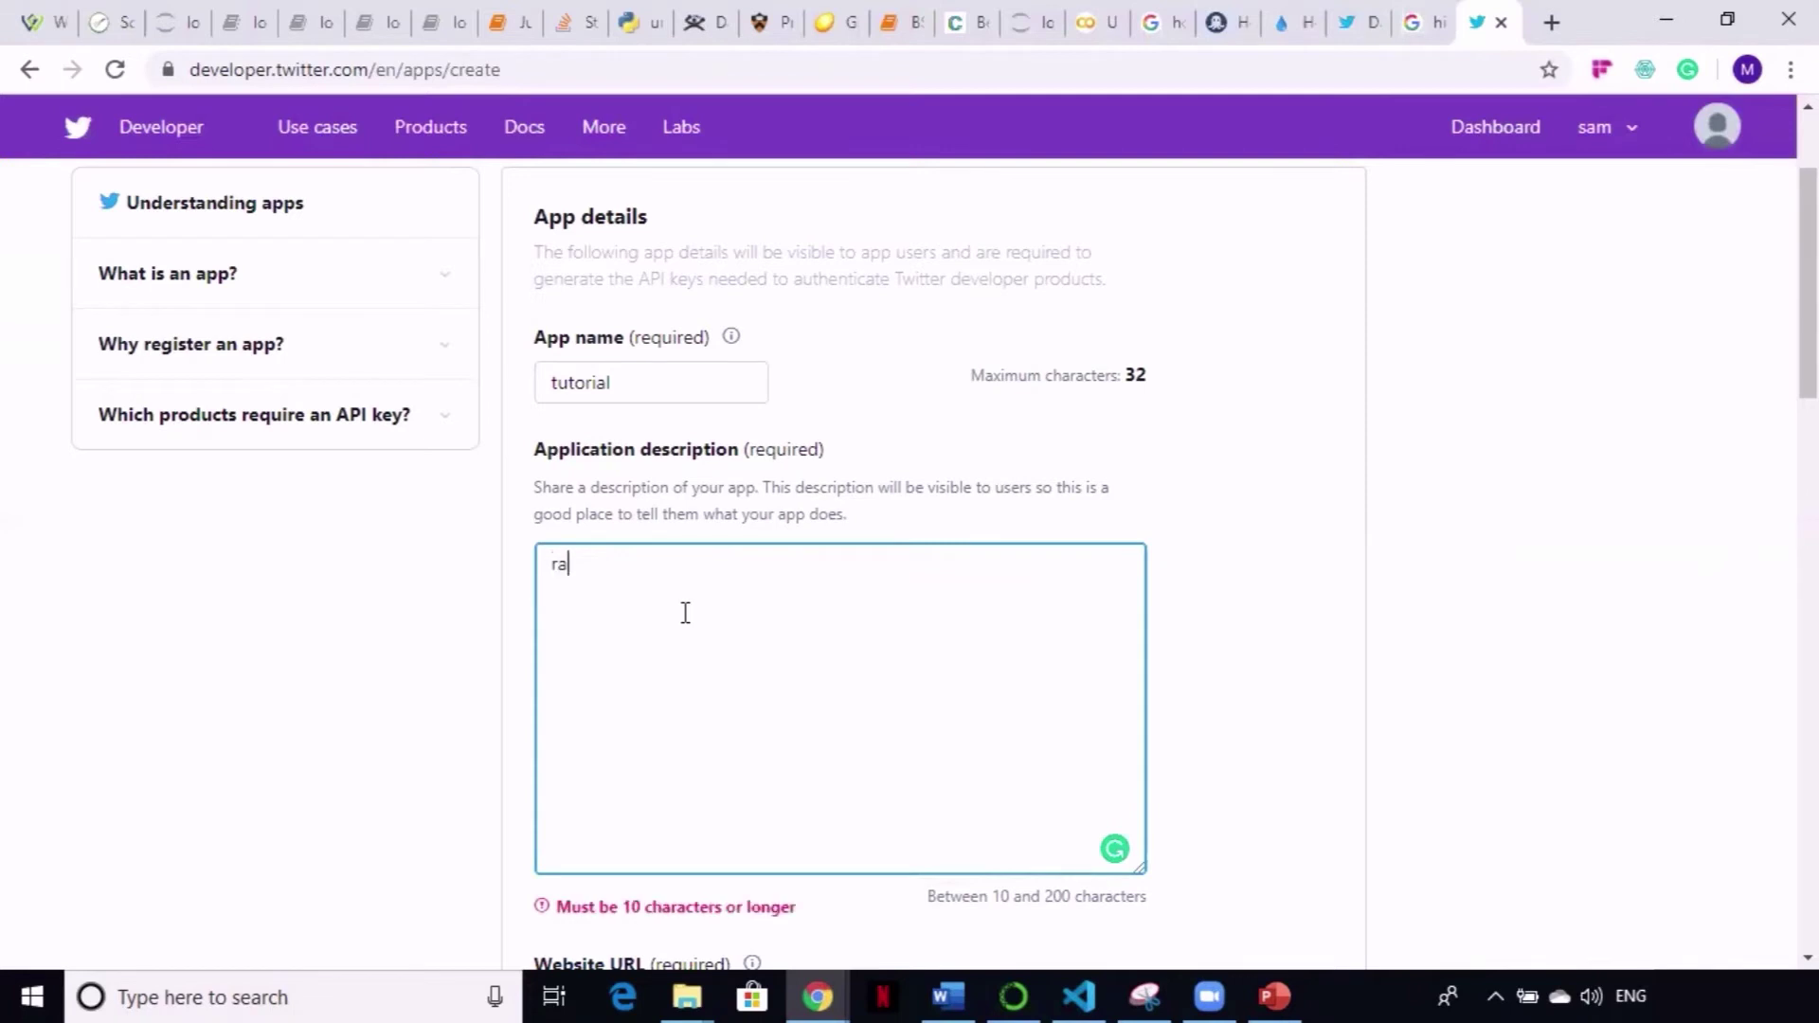
{"action": "type", "text": "ndom"}
{"action": "left_click_drag", "start_coordinate": [622, 565], "coordinate": [520, 567]}
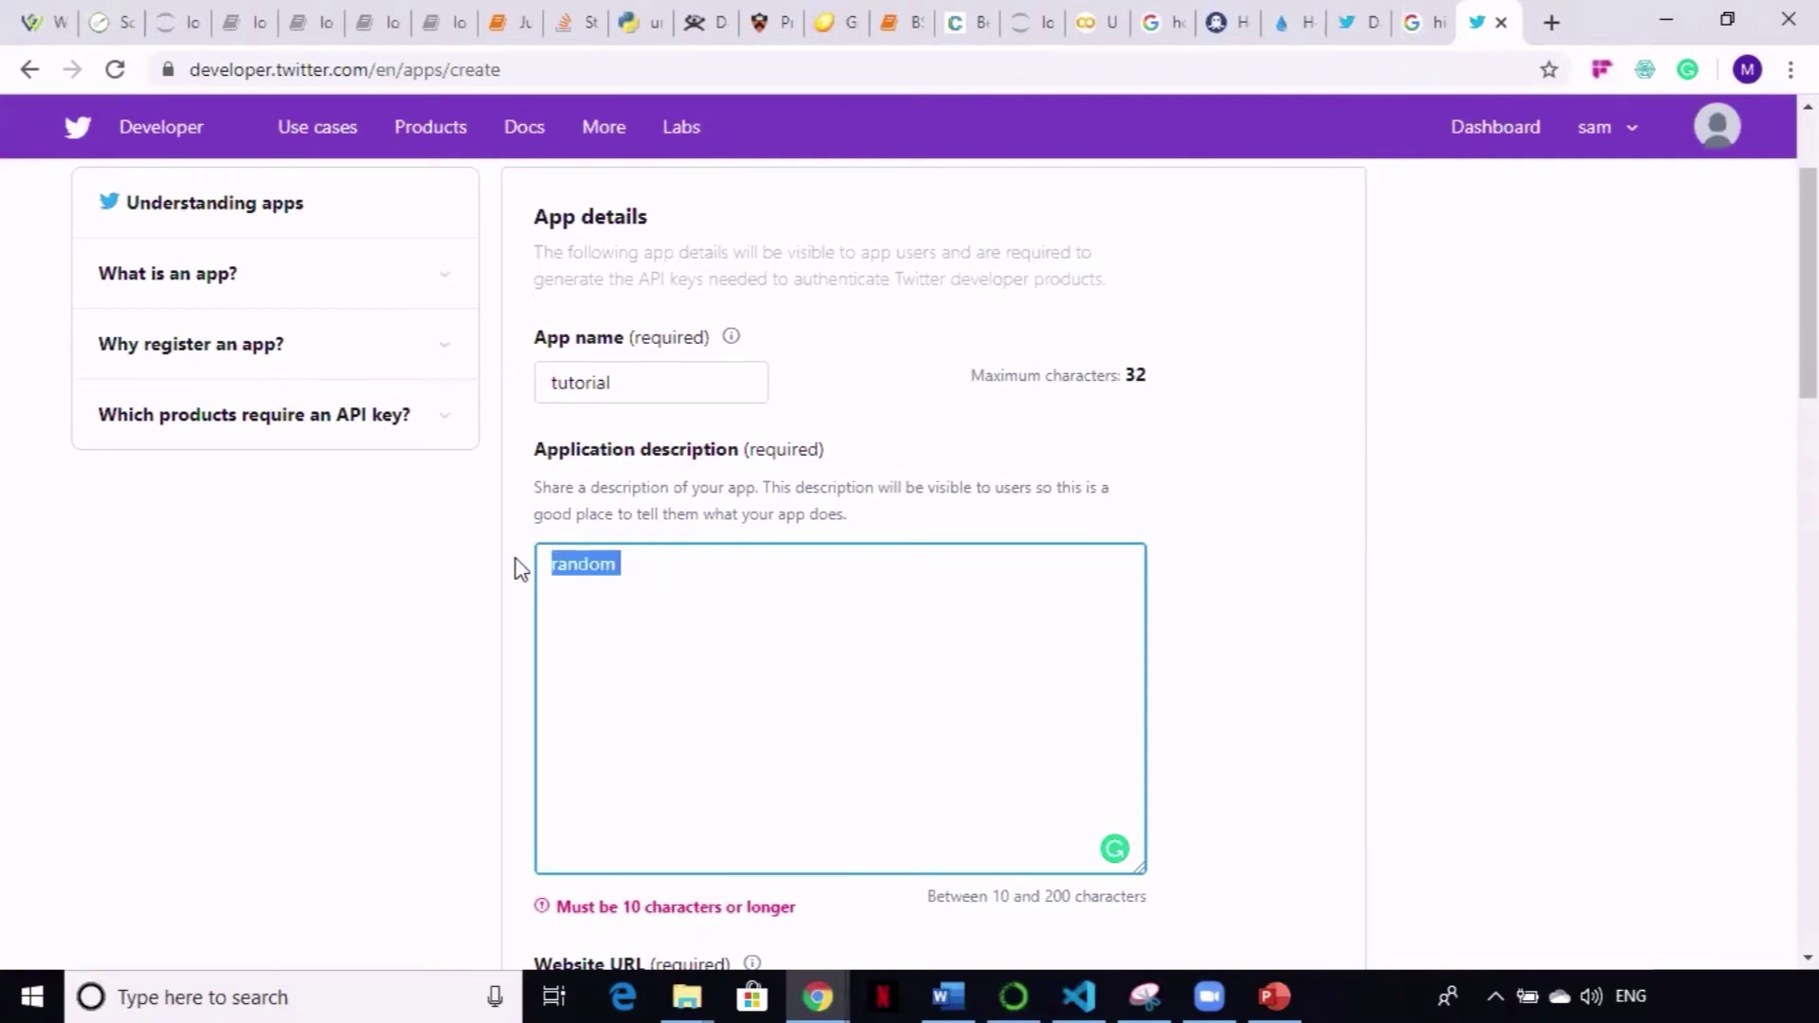
{"action": "left_click", "coordinate": [728, 567]}
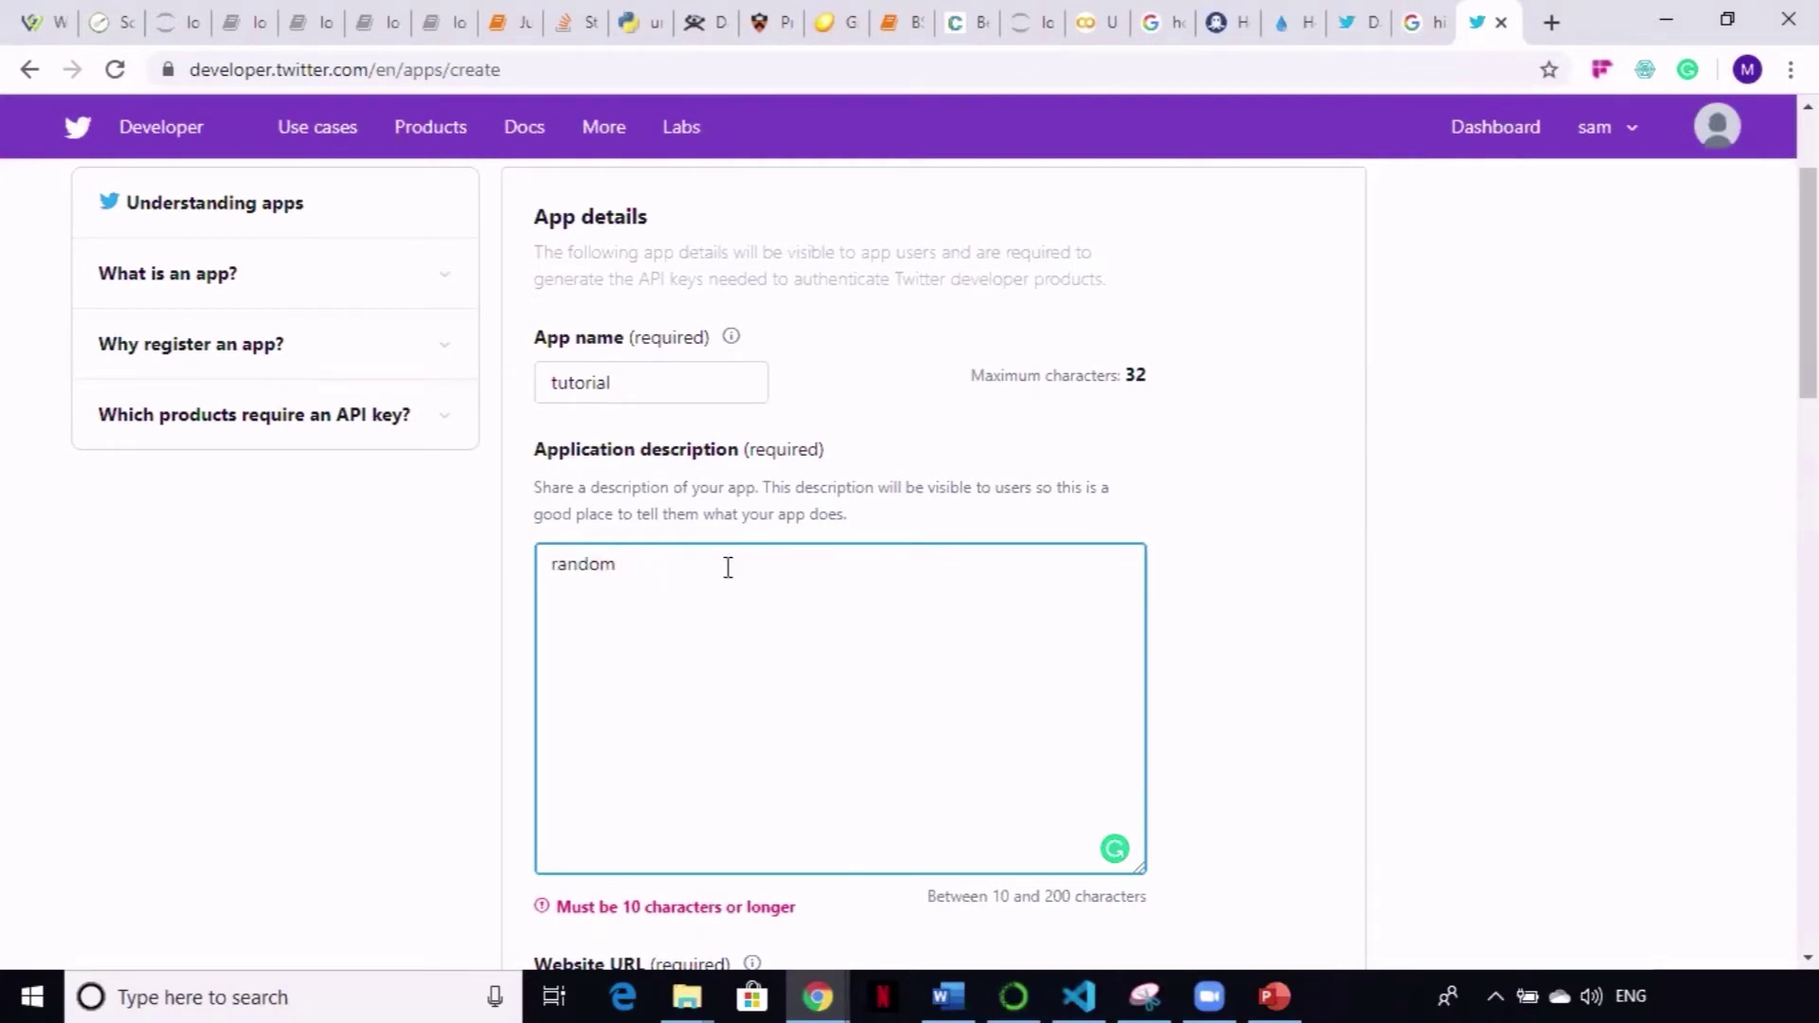
{"action": "type", "text": "random"}
{"action": "scroll", "coordinate": [1031, 458], "scroll_direction": "down", "scroll_amount": 5}
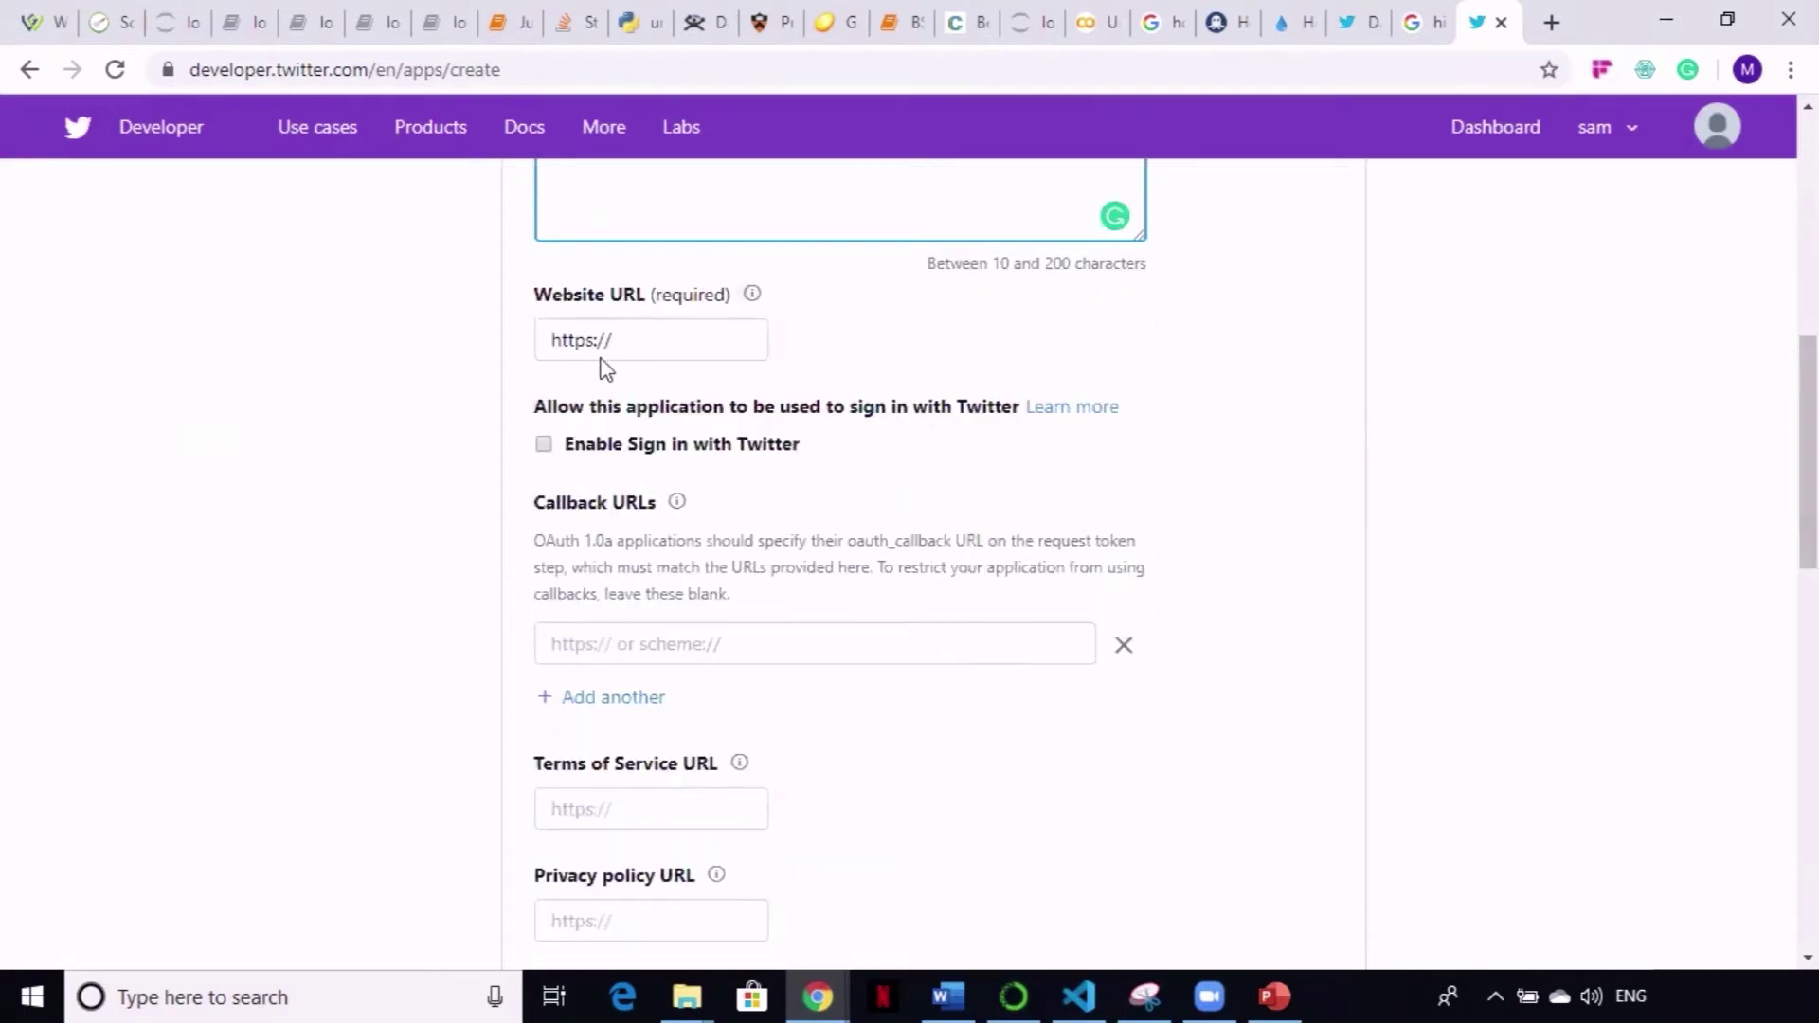
{"action": "left_click", "coordinate": [672, 338]}
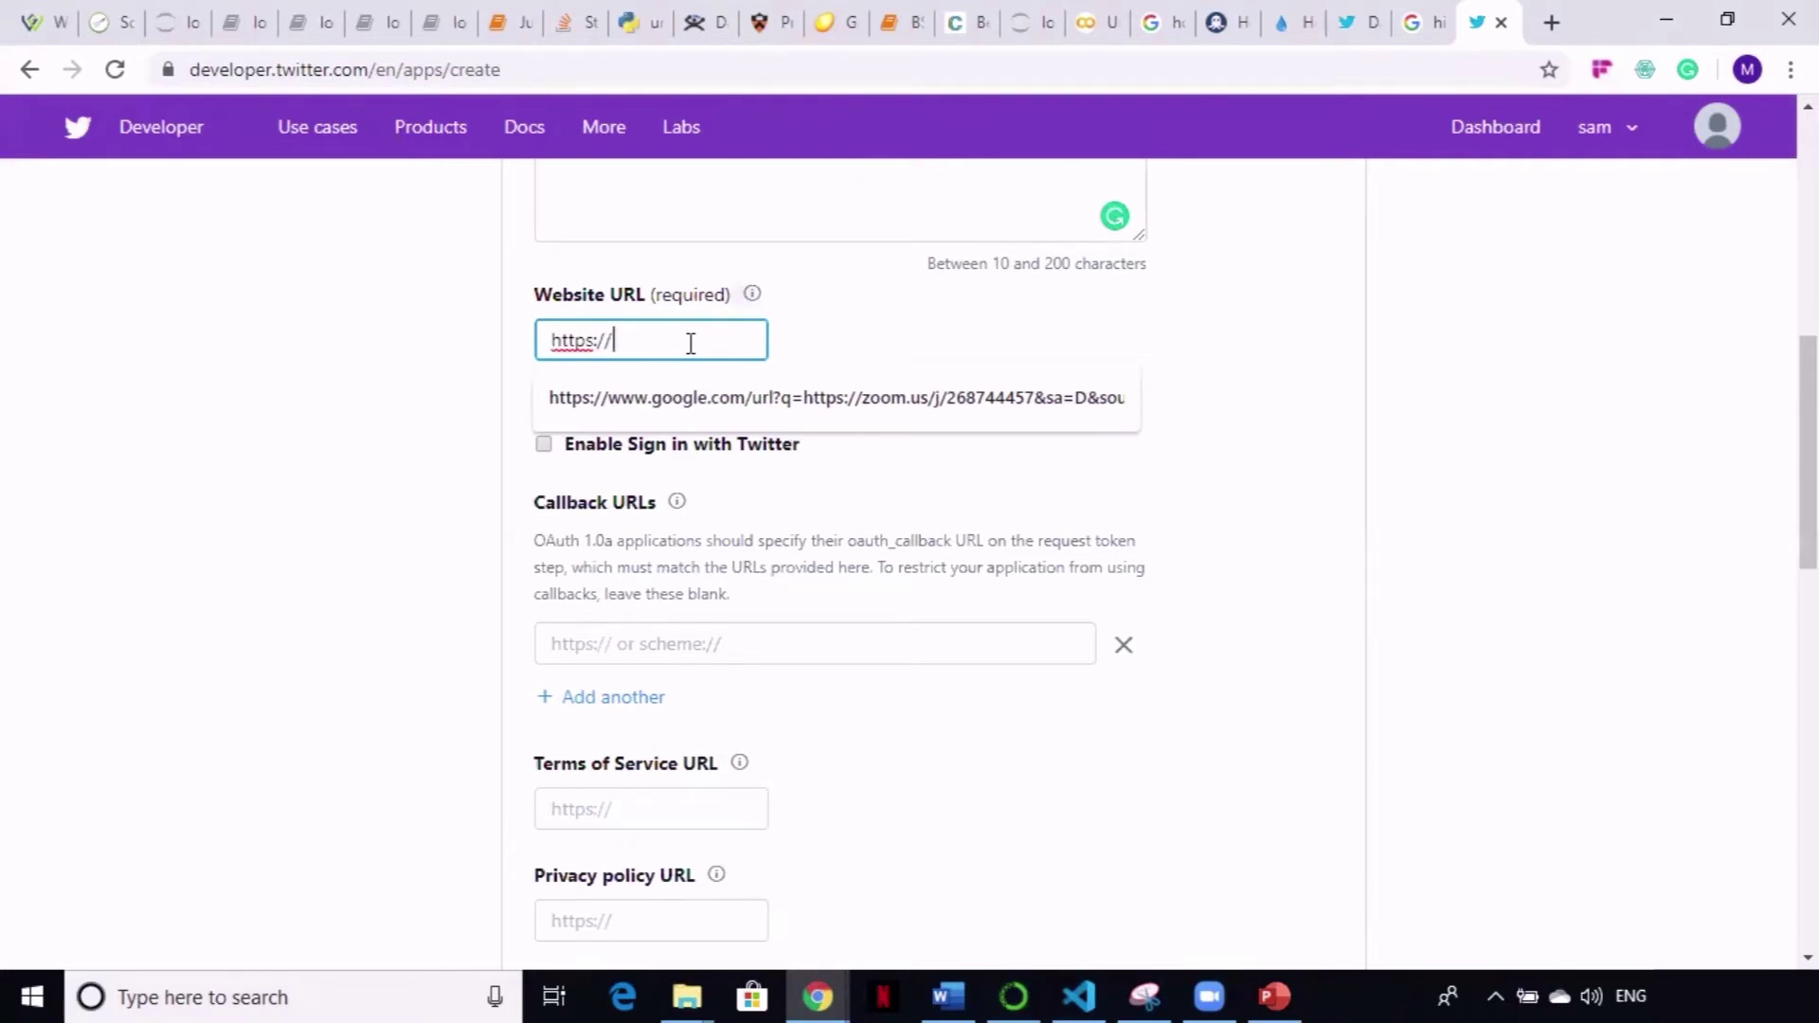
{"action": "left_click", "coordinate": [752, 296]}
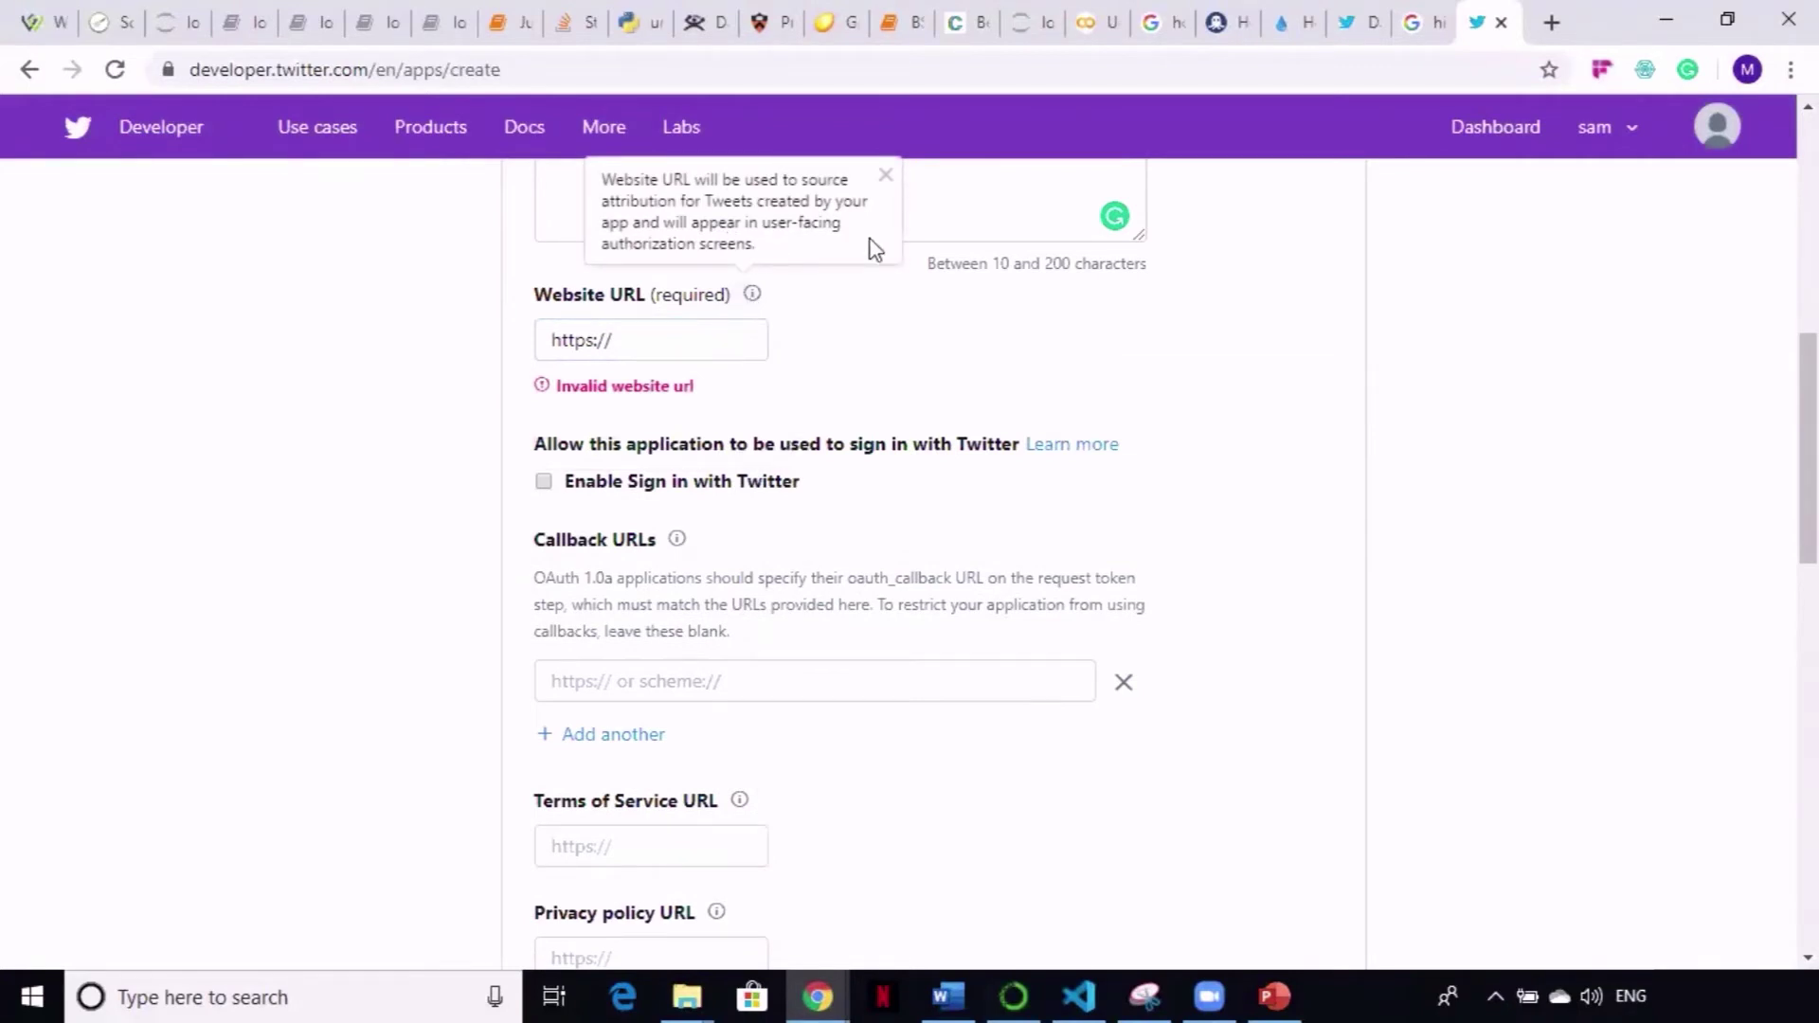
{"action": "left_click", "coordinate": [653, 346]}
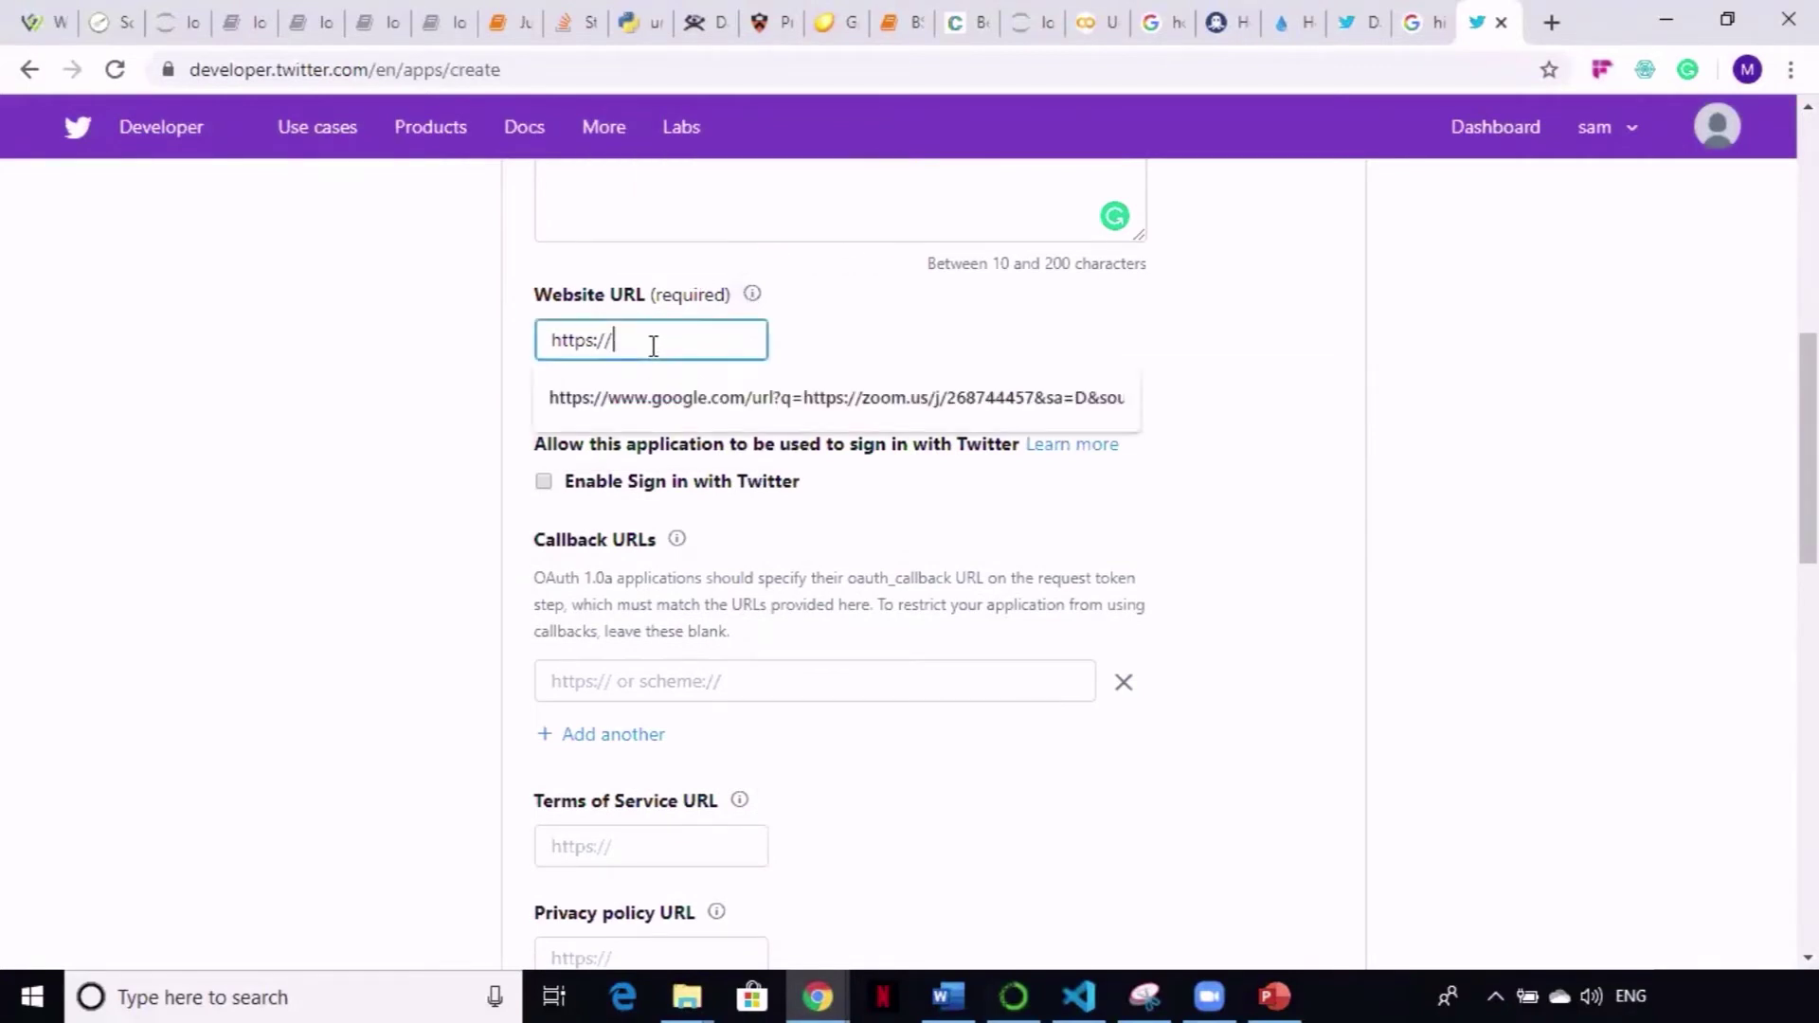
{"action": "type", "text": "https://t"}
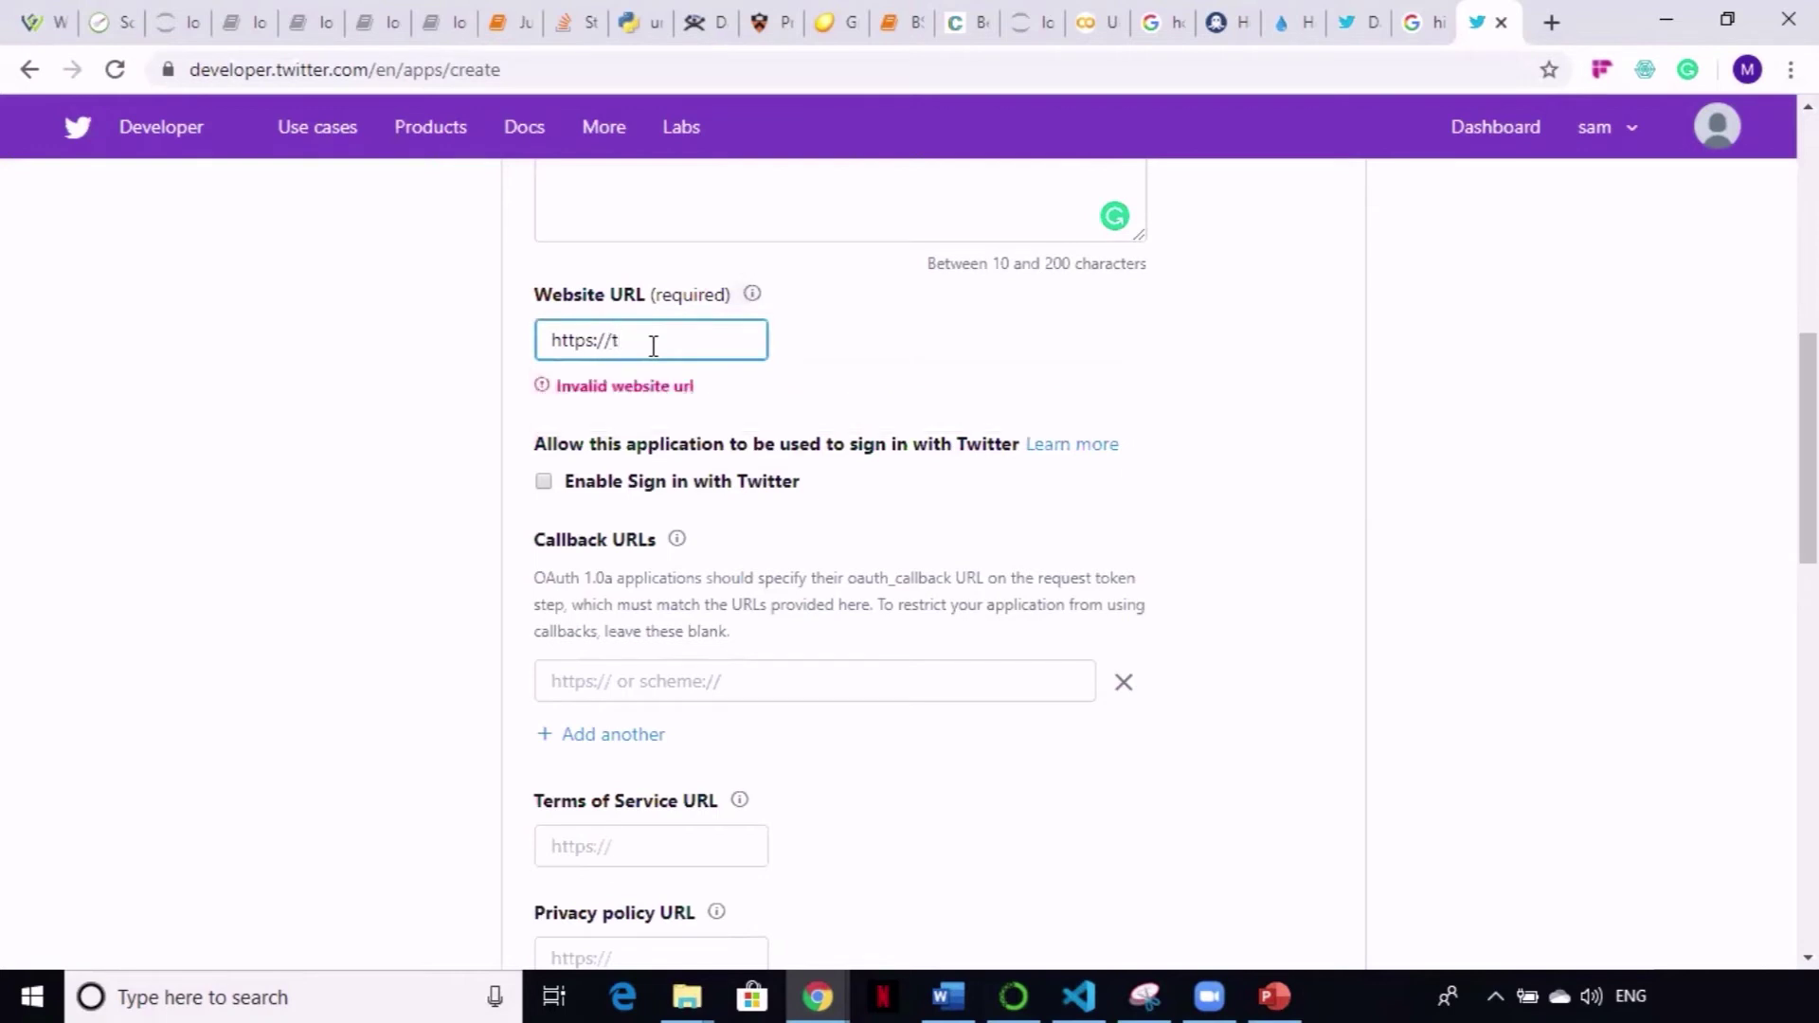
{"action": "type", "text": "ut.co"}
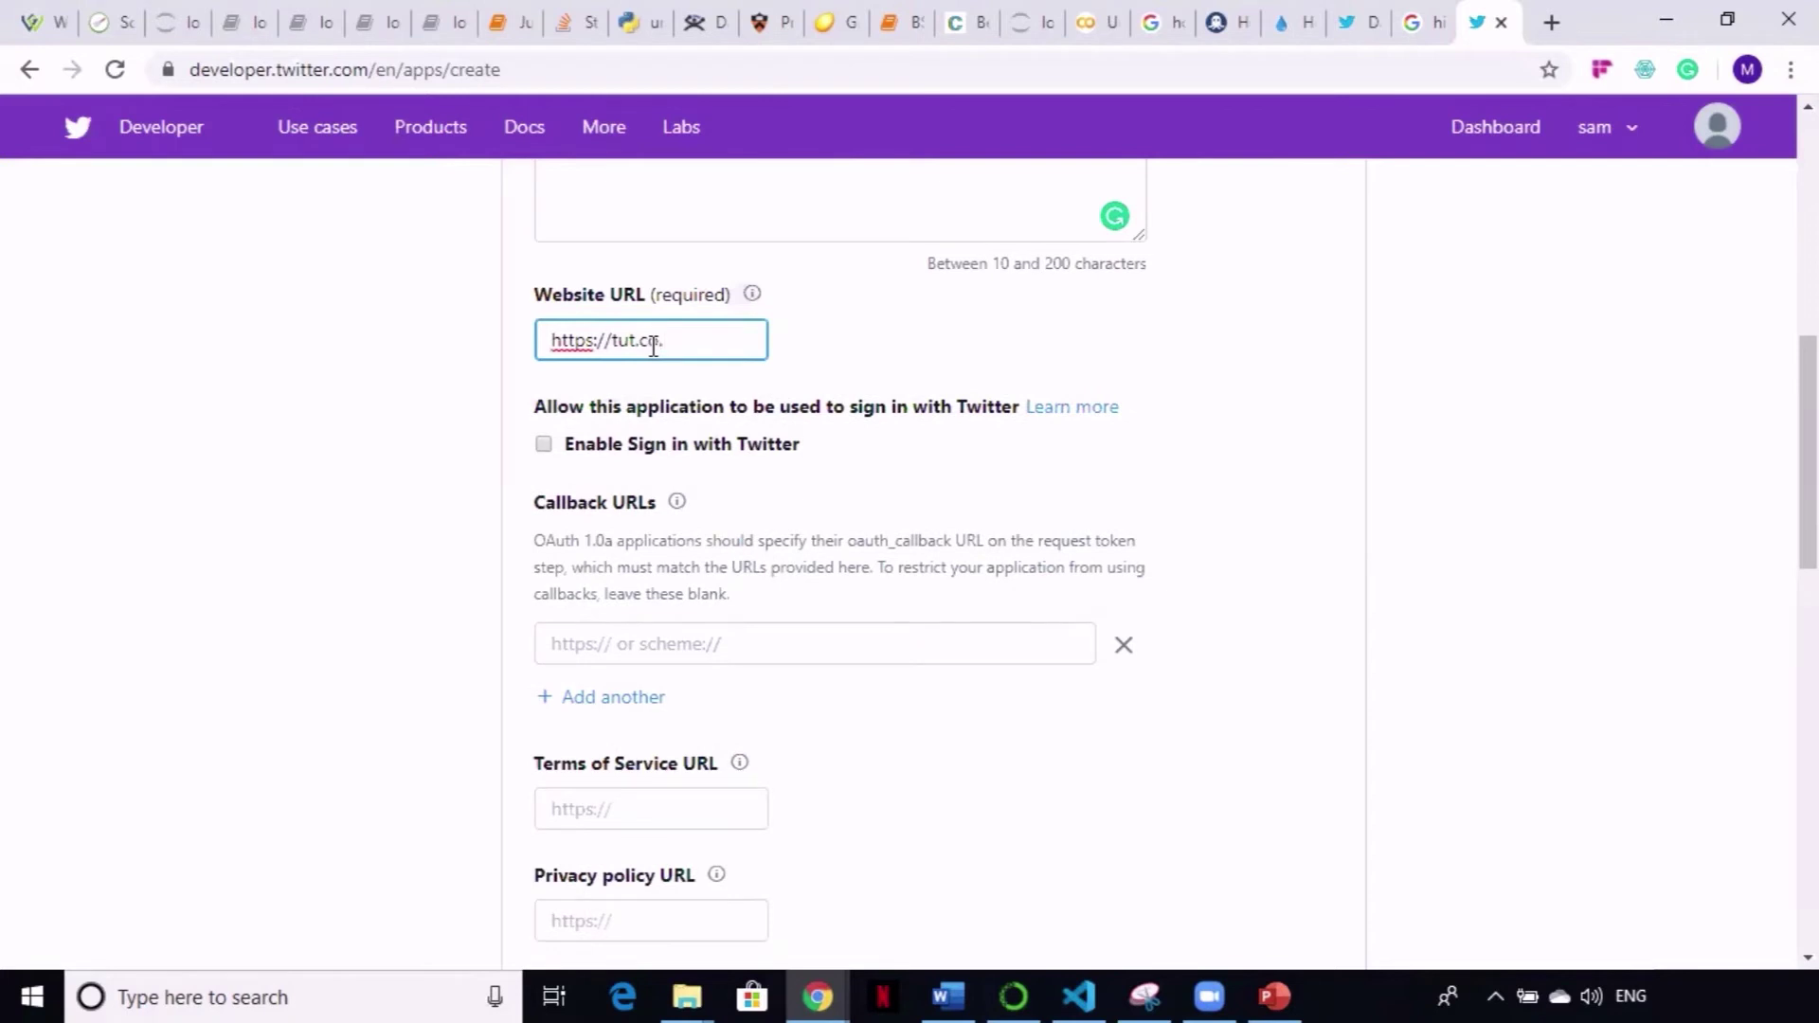
{"action": "type", "text": ".ed"}
{"action": "scroll", "coordinate": [1808, 455], "scroll_direction": "down", "scroll_amount": 2}
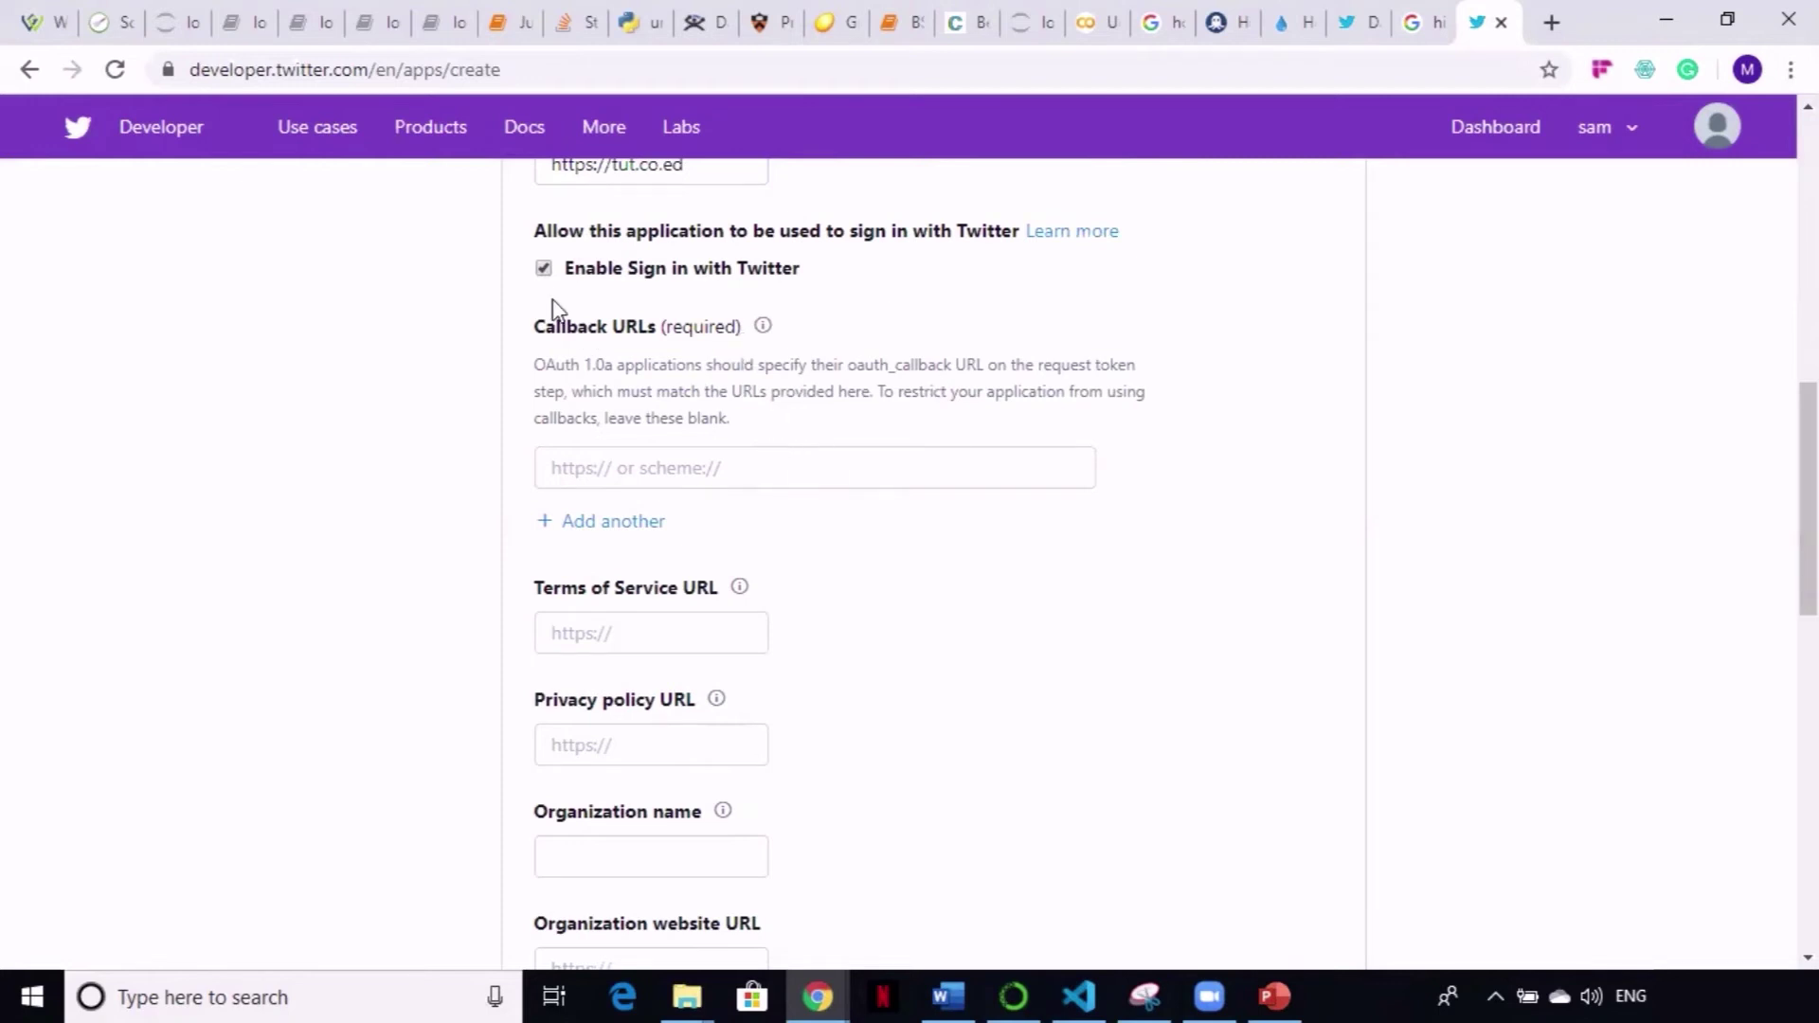
{"action": "left_click", "coordinate": [543, 270]}
Step: Fill the app usage explanation with the word random repeated beyond 100 characters and submit the app, accepting the developer terms
{"action": "scroll", "coordinate": [902, 493], "scroll_direction": "down", "scroll_amount": 3}
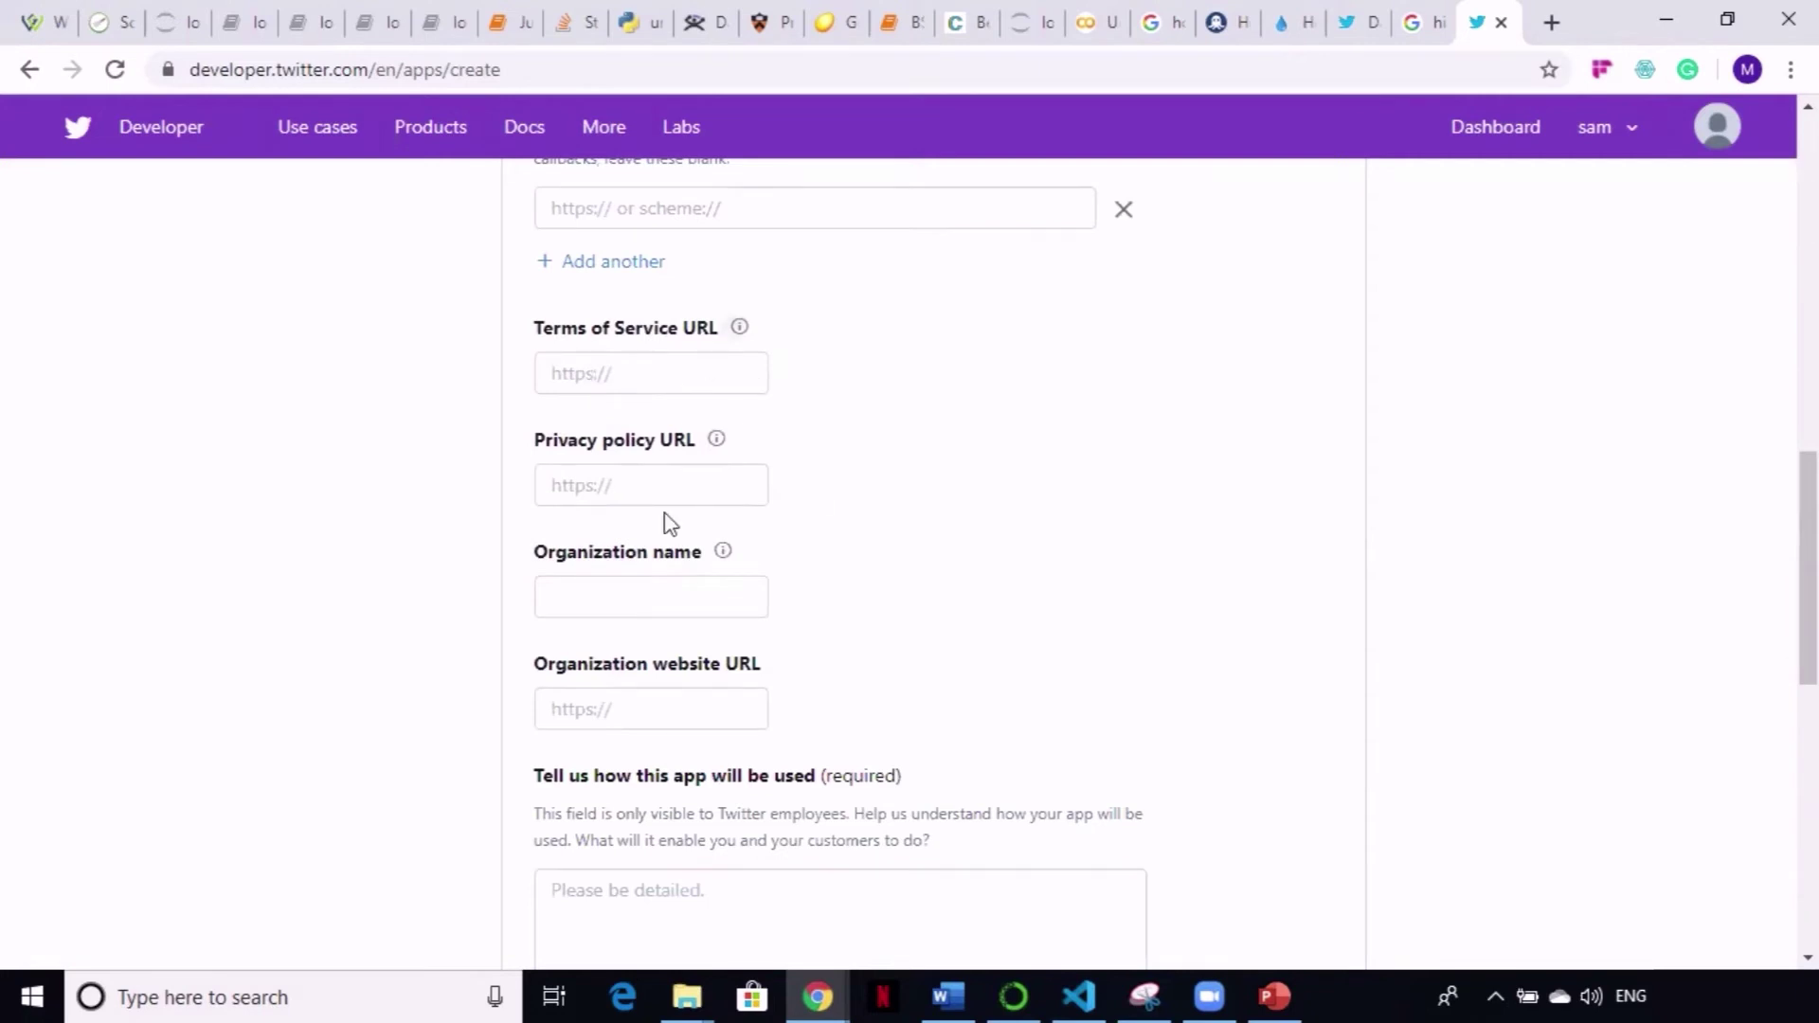
{"action": "scroll", "coordinate": [1808, 569], "scroll_direction": "down", "scroll_amount": 4}
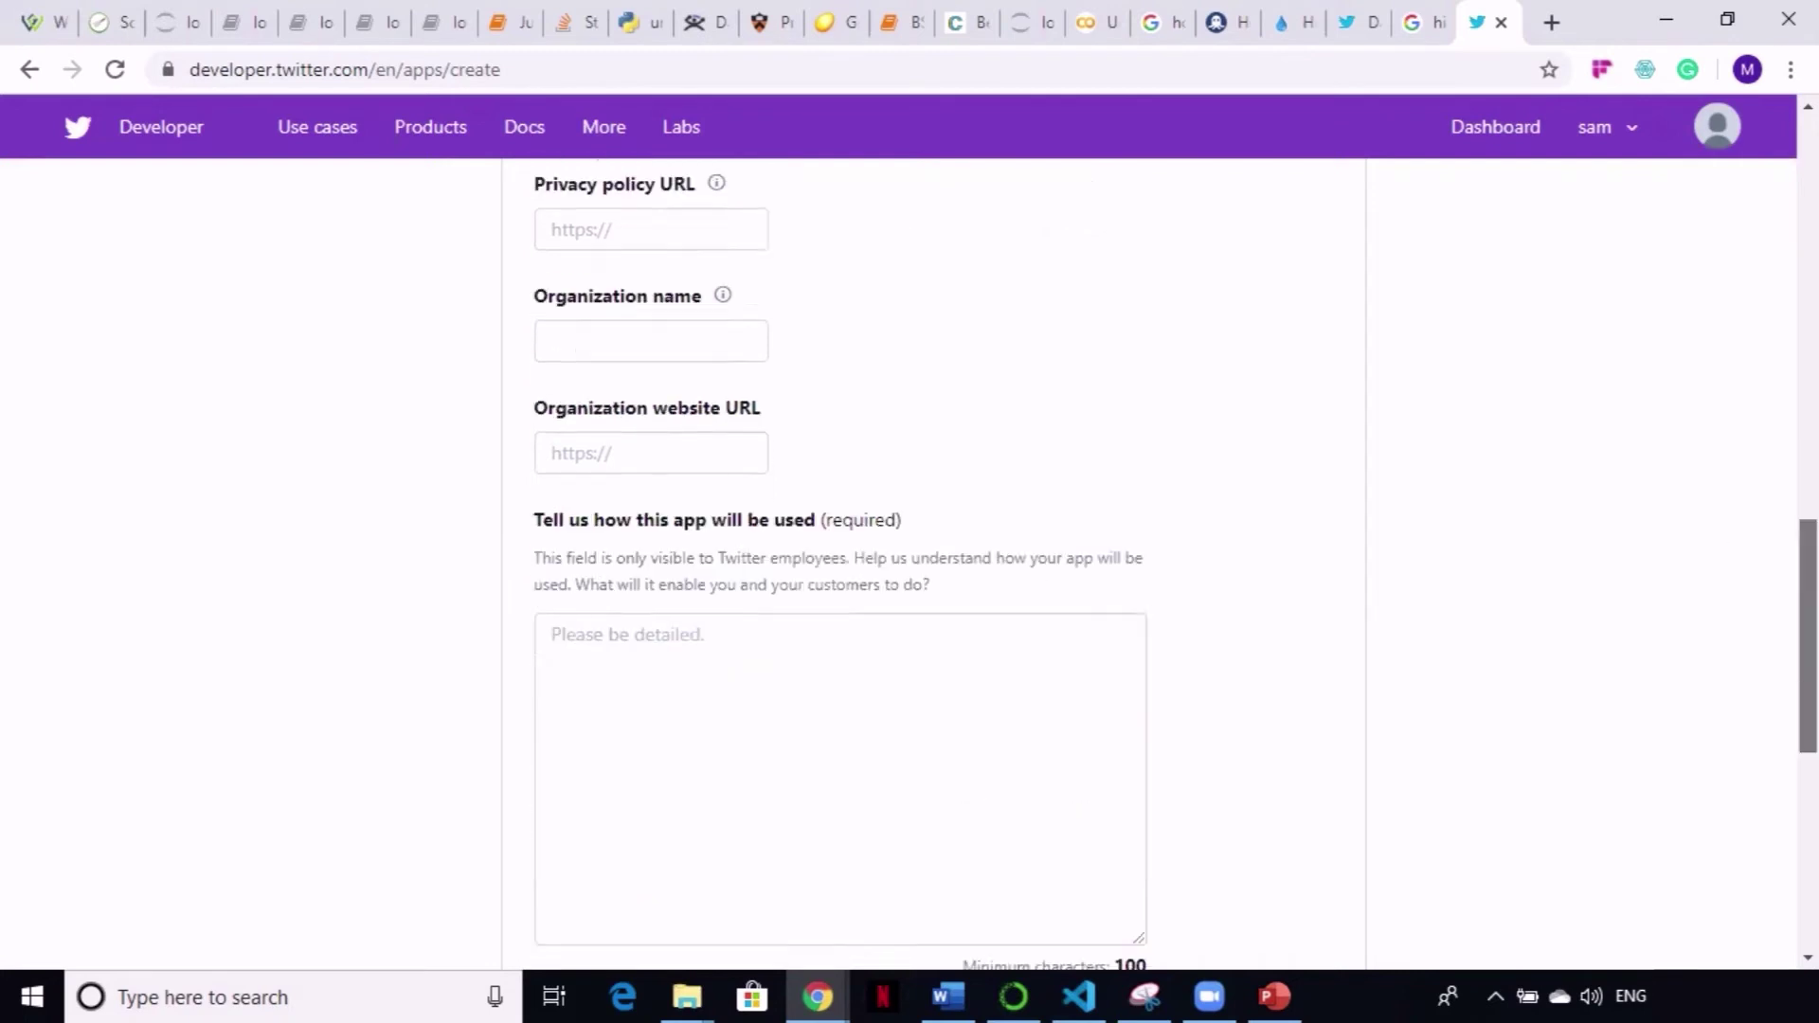
{"action": "left_click", "coordinate": [616, 526]}
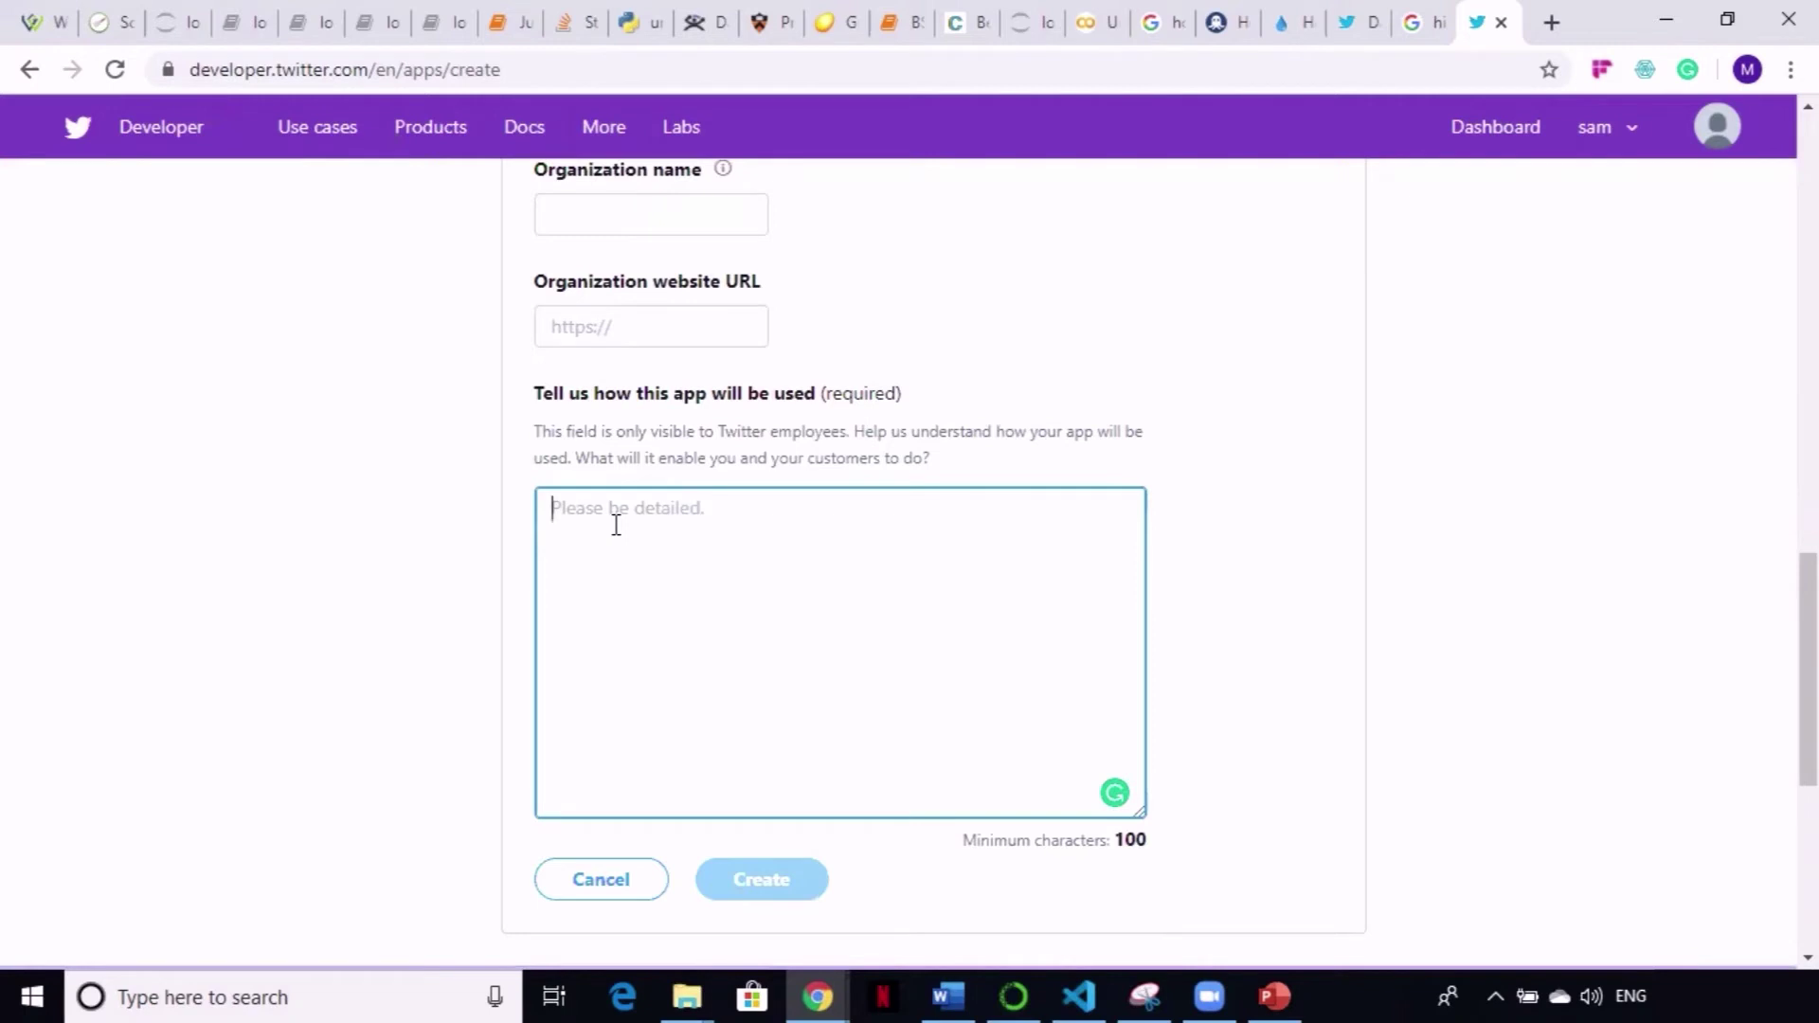
{"action": "type", "text": "random random random random random random random random random random "}
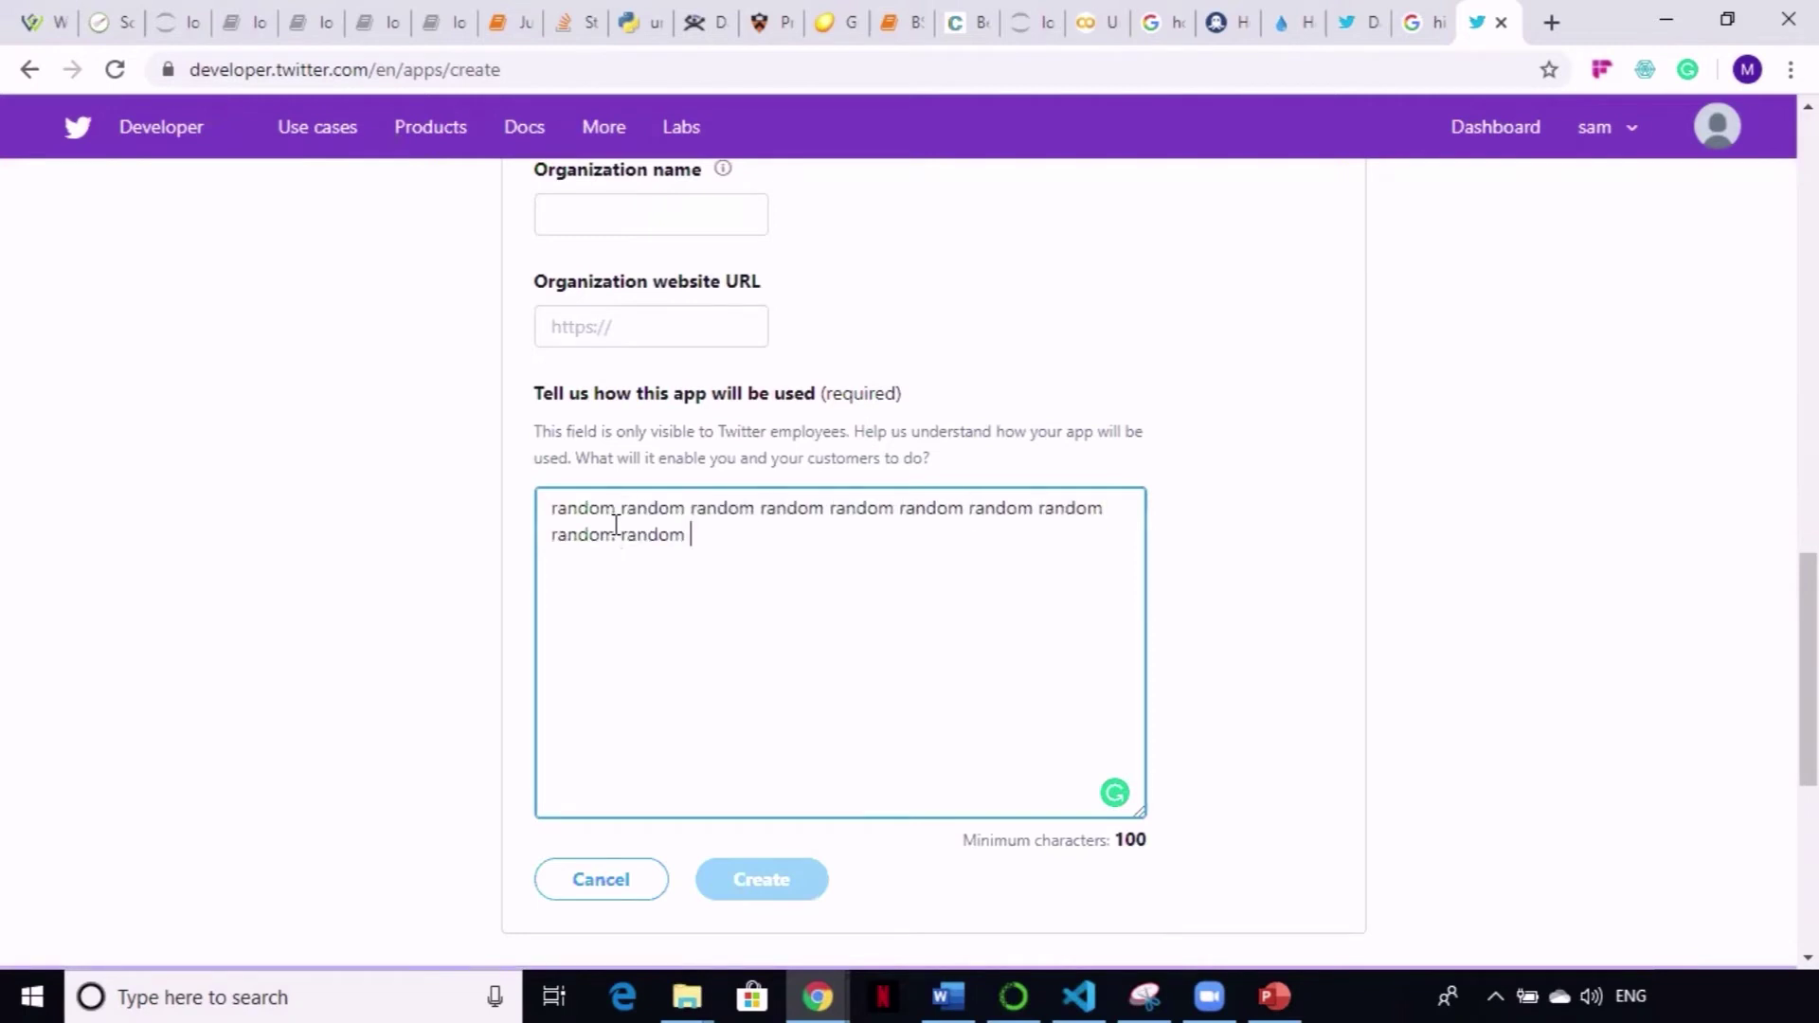
{"action": "type", "text": "random random random random random random random random random random random random random random random random random random random random random random random random random random random random random random random"}
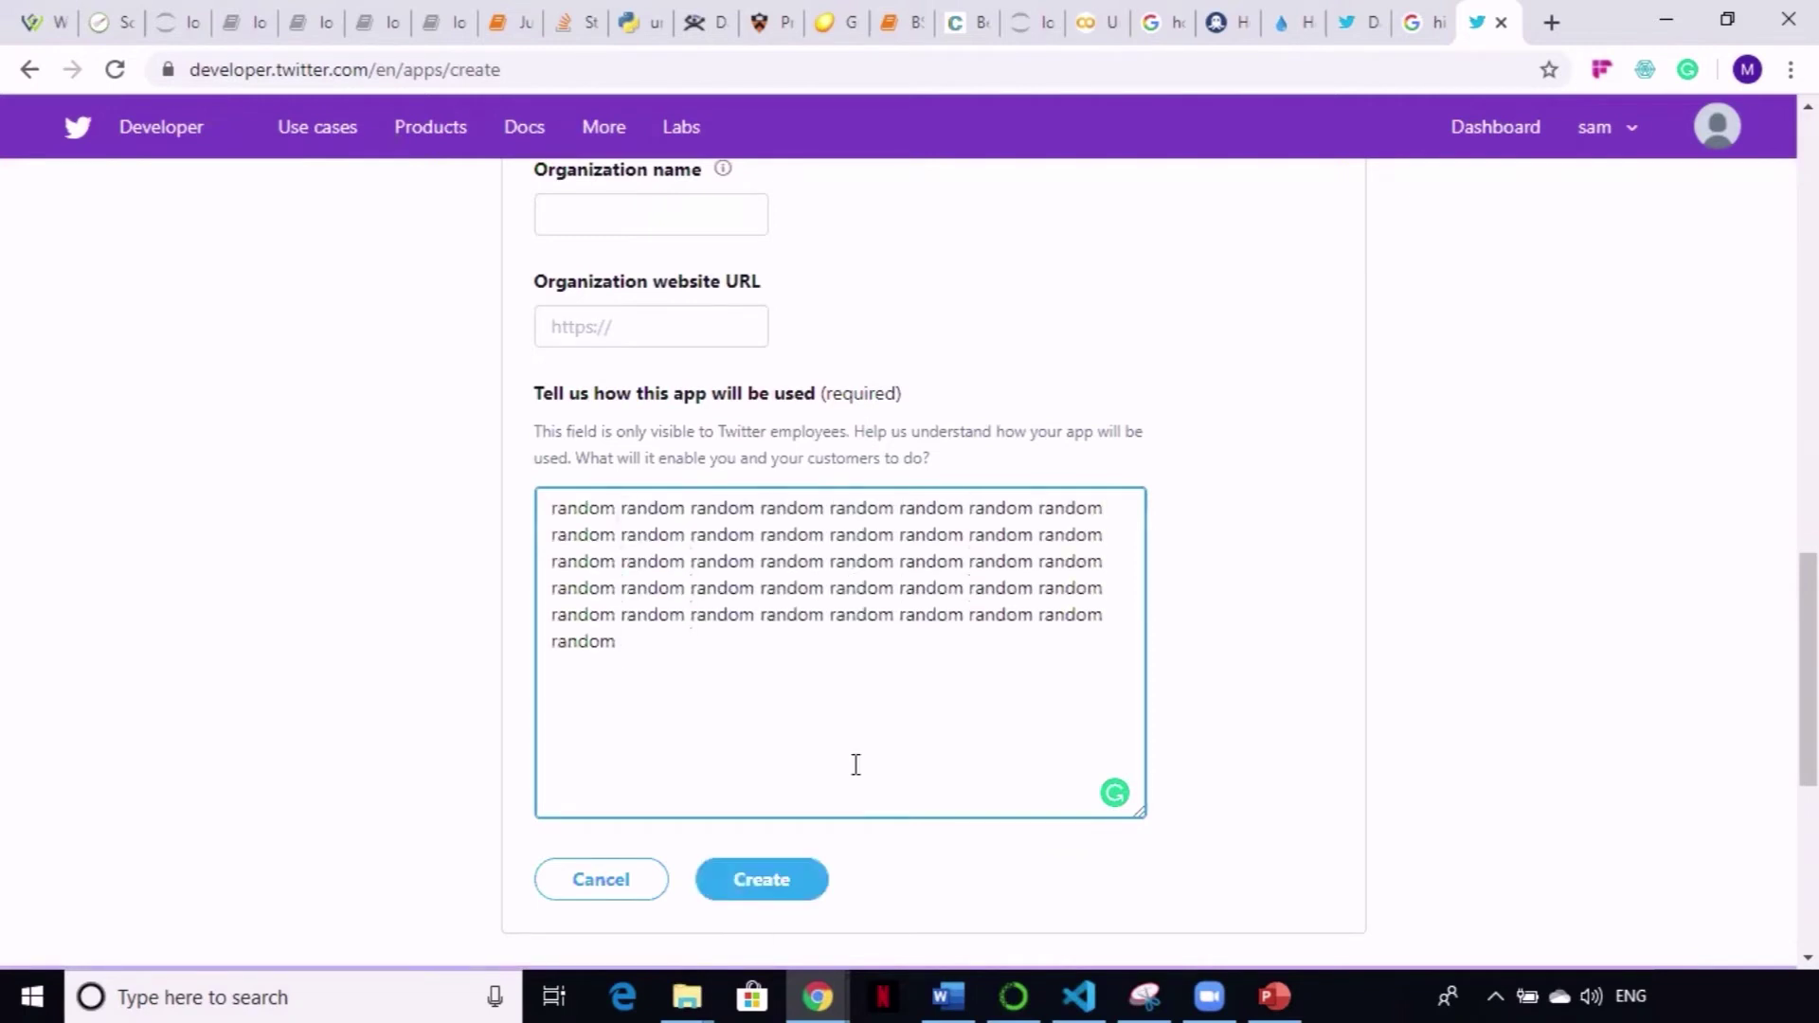
{"action": "left_click", "coordinate": [770, 879]}
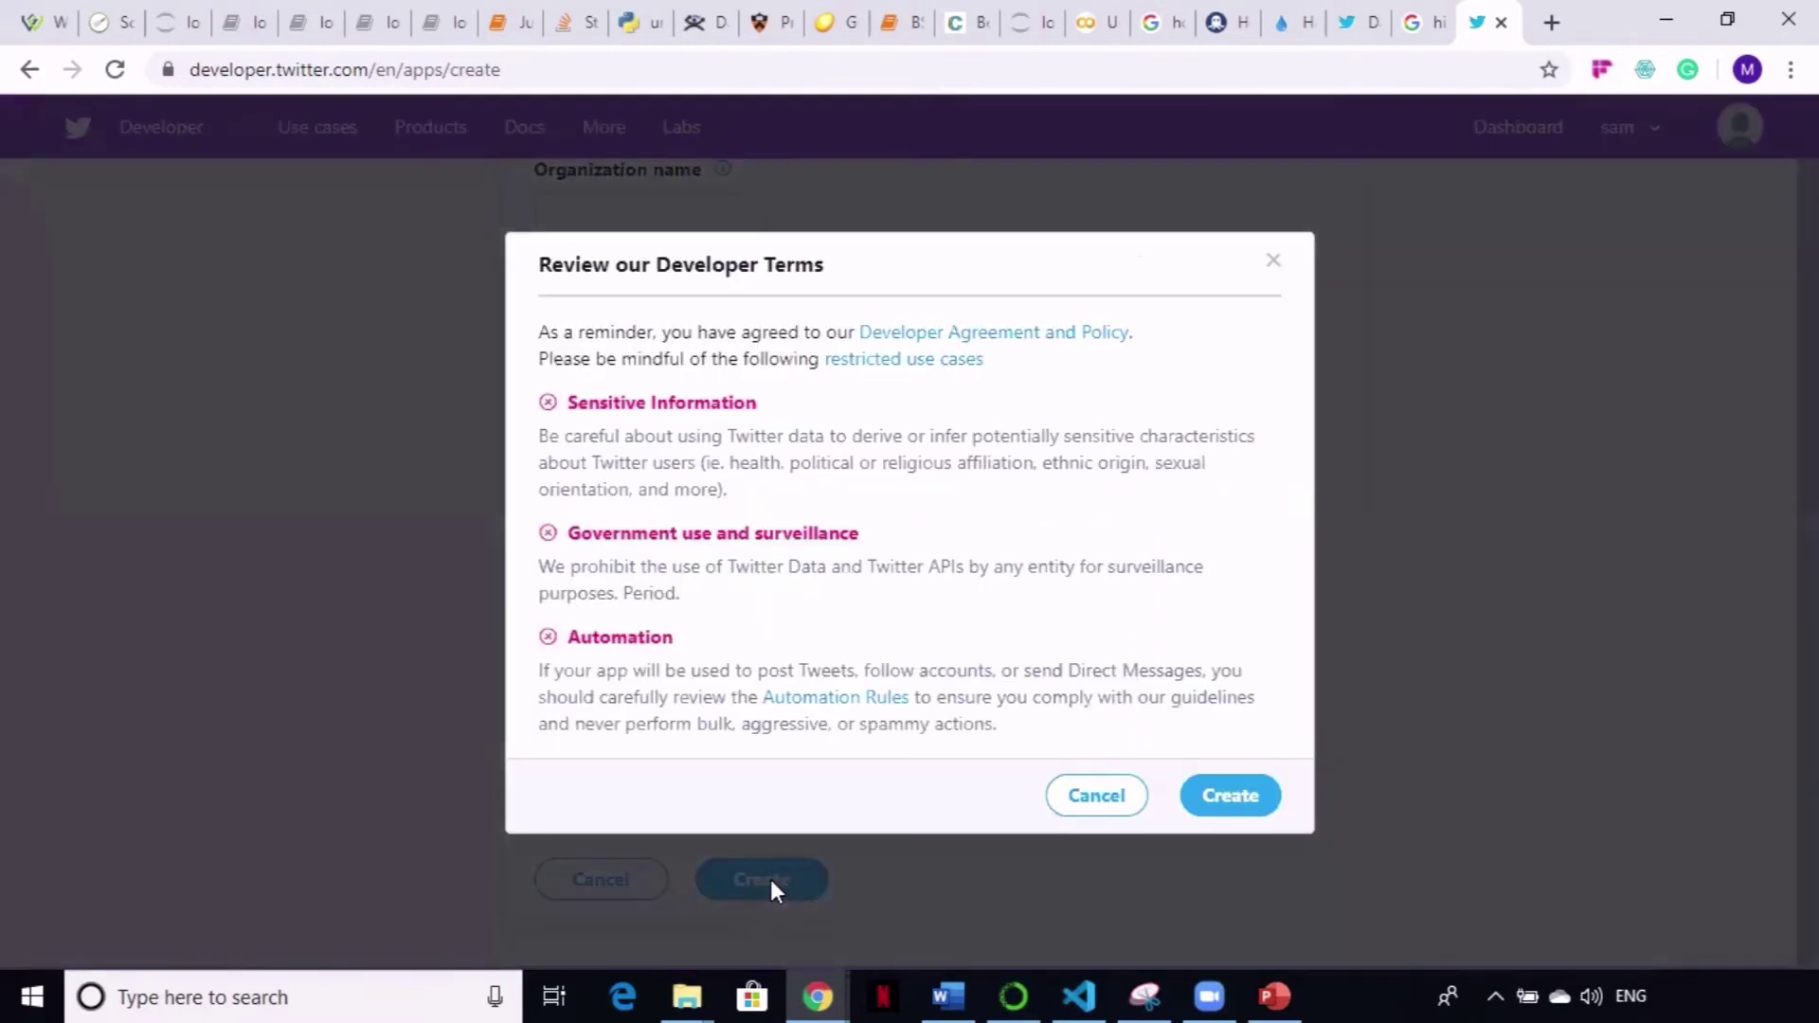
{"action": "left_click", "coordinate": [1230, 794]}
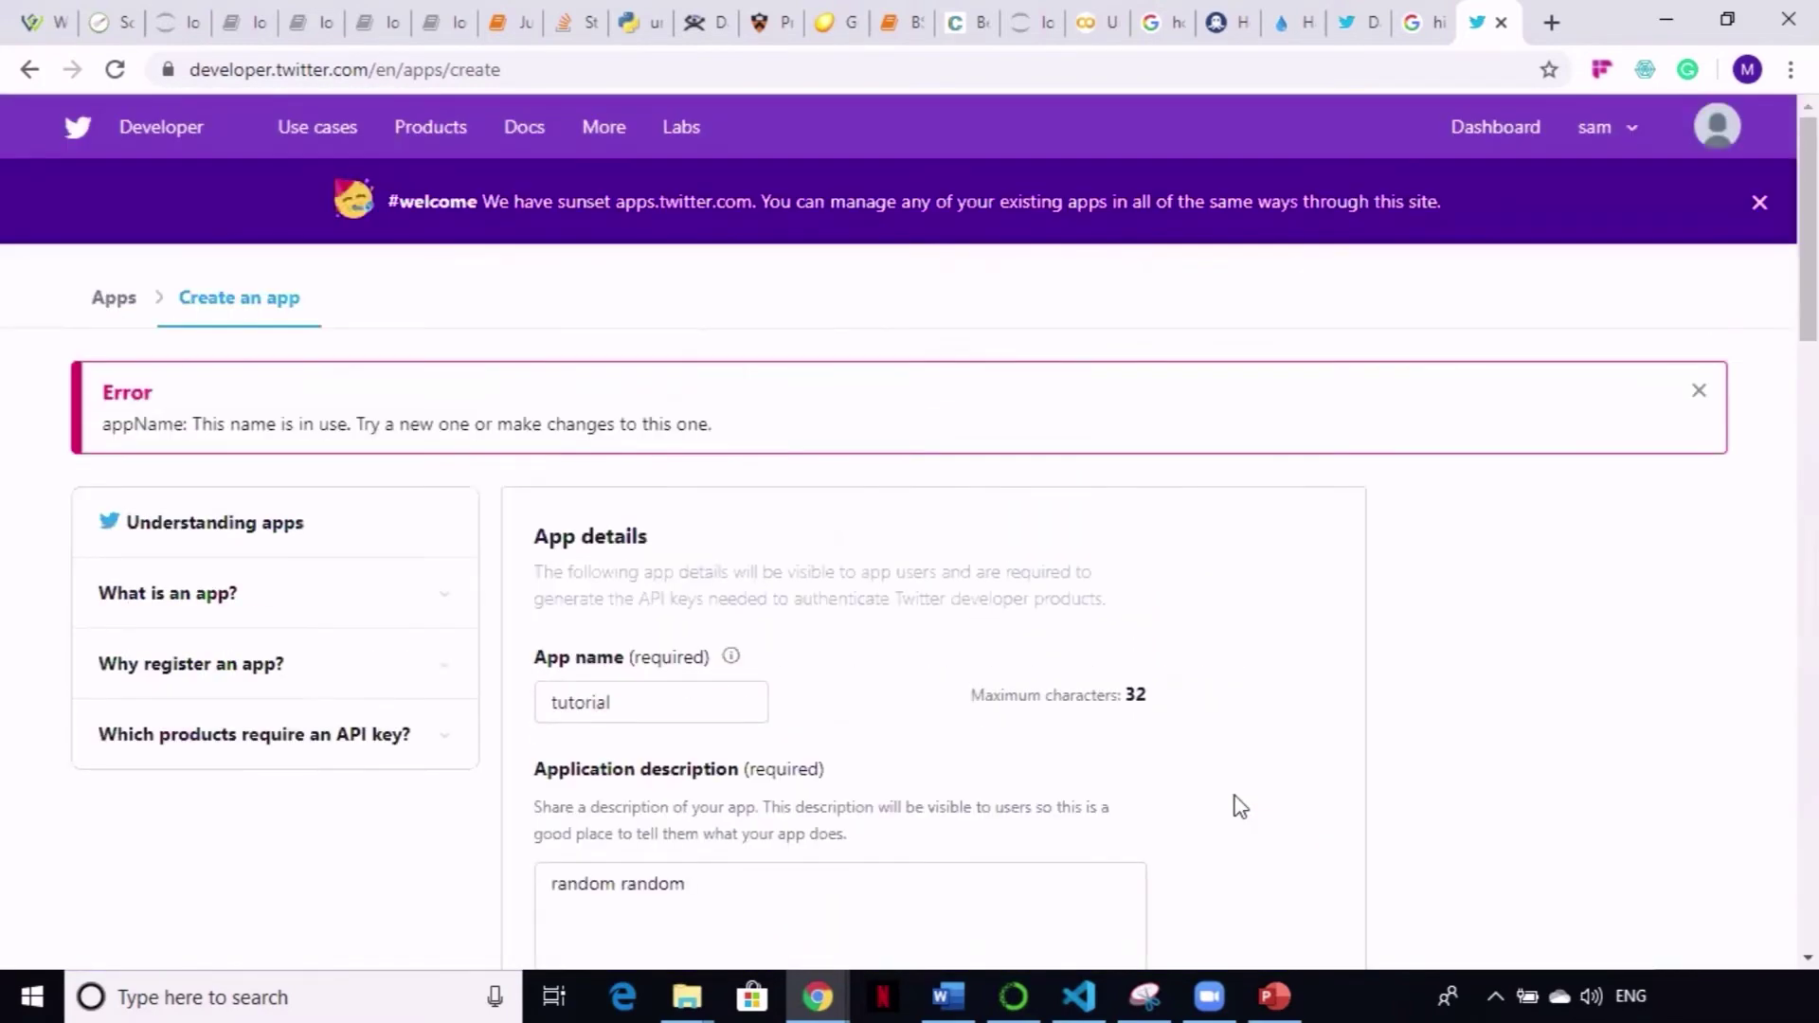
Step: Change the app name to tutorialsam and submit the app creation again, confirming the developer terms
{"action": "left_click", "coordinate": [629, 701]}
{"action": "type", "text": "sam"}
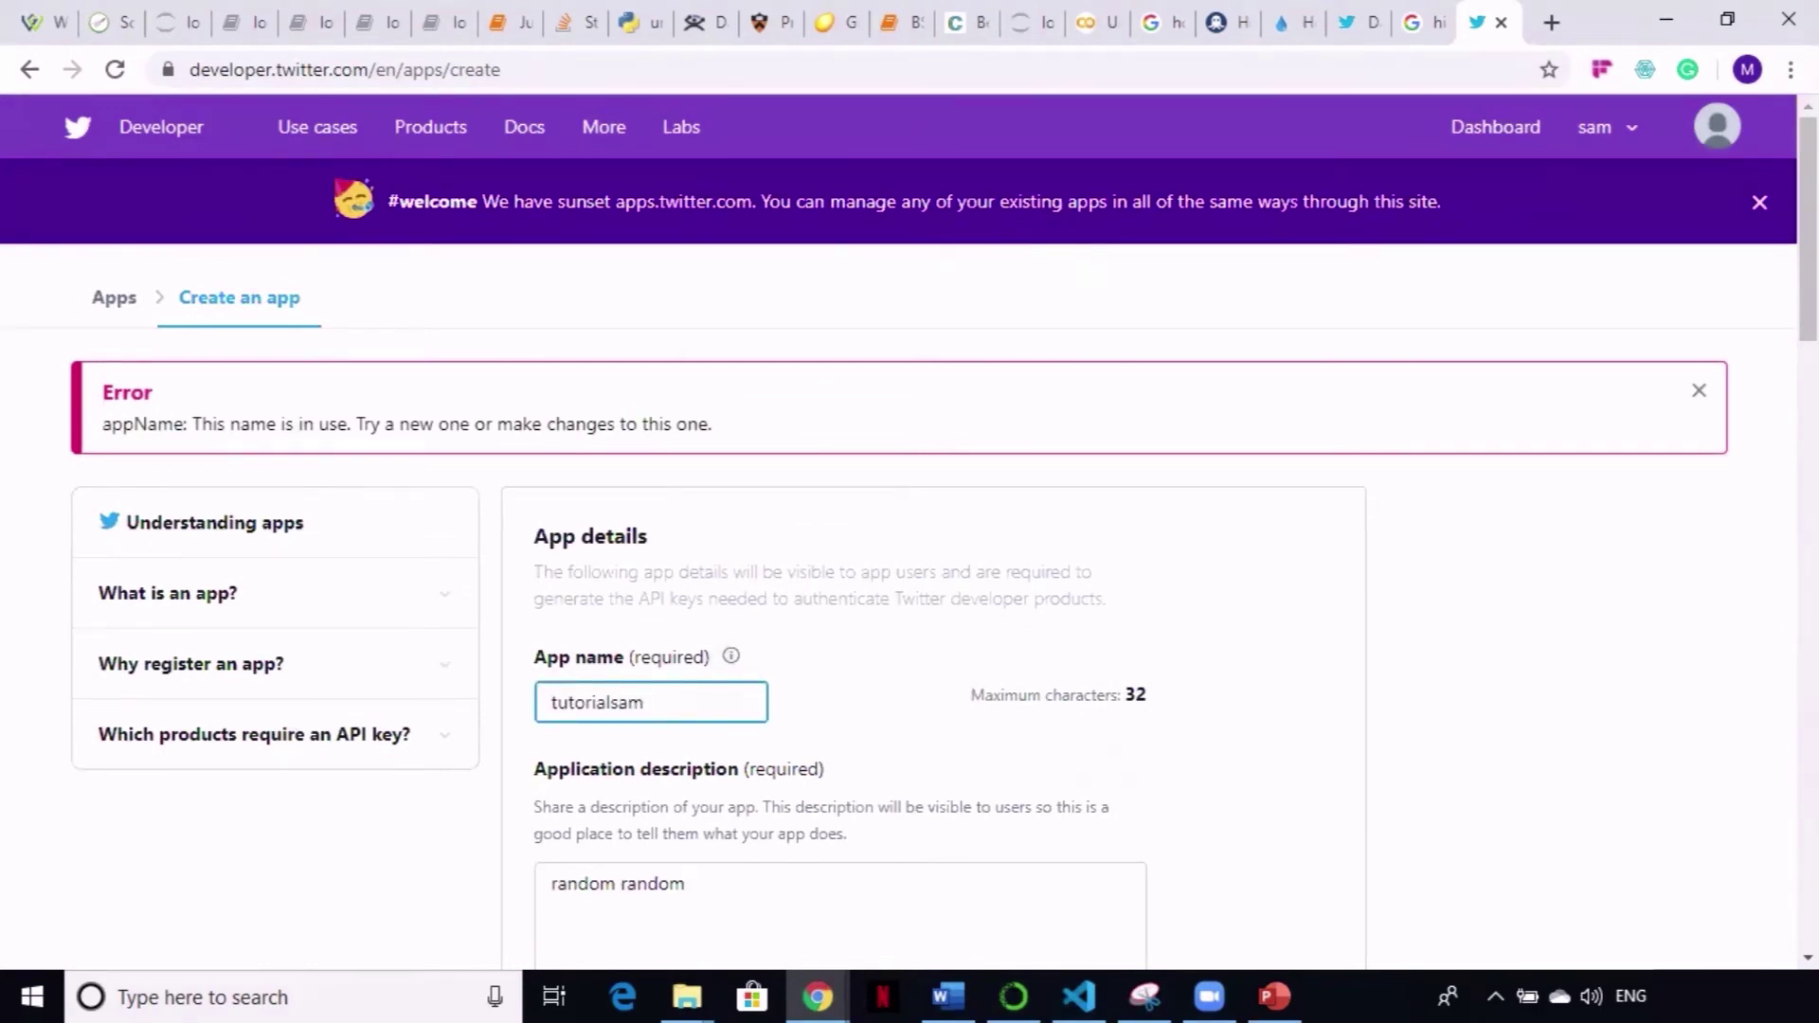
{"action": "key", "text": "ctrl+a"}
{"action": "scroll", "coordinate": [1754, 808], "scroll_direction": "down", "scroll_amount": 10}
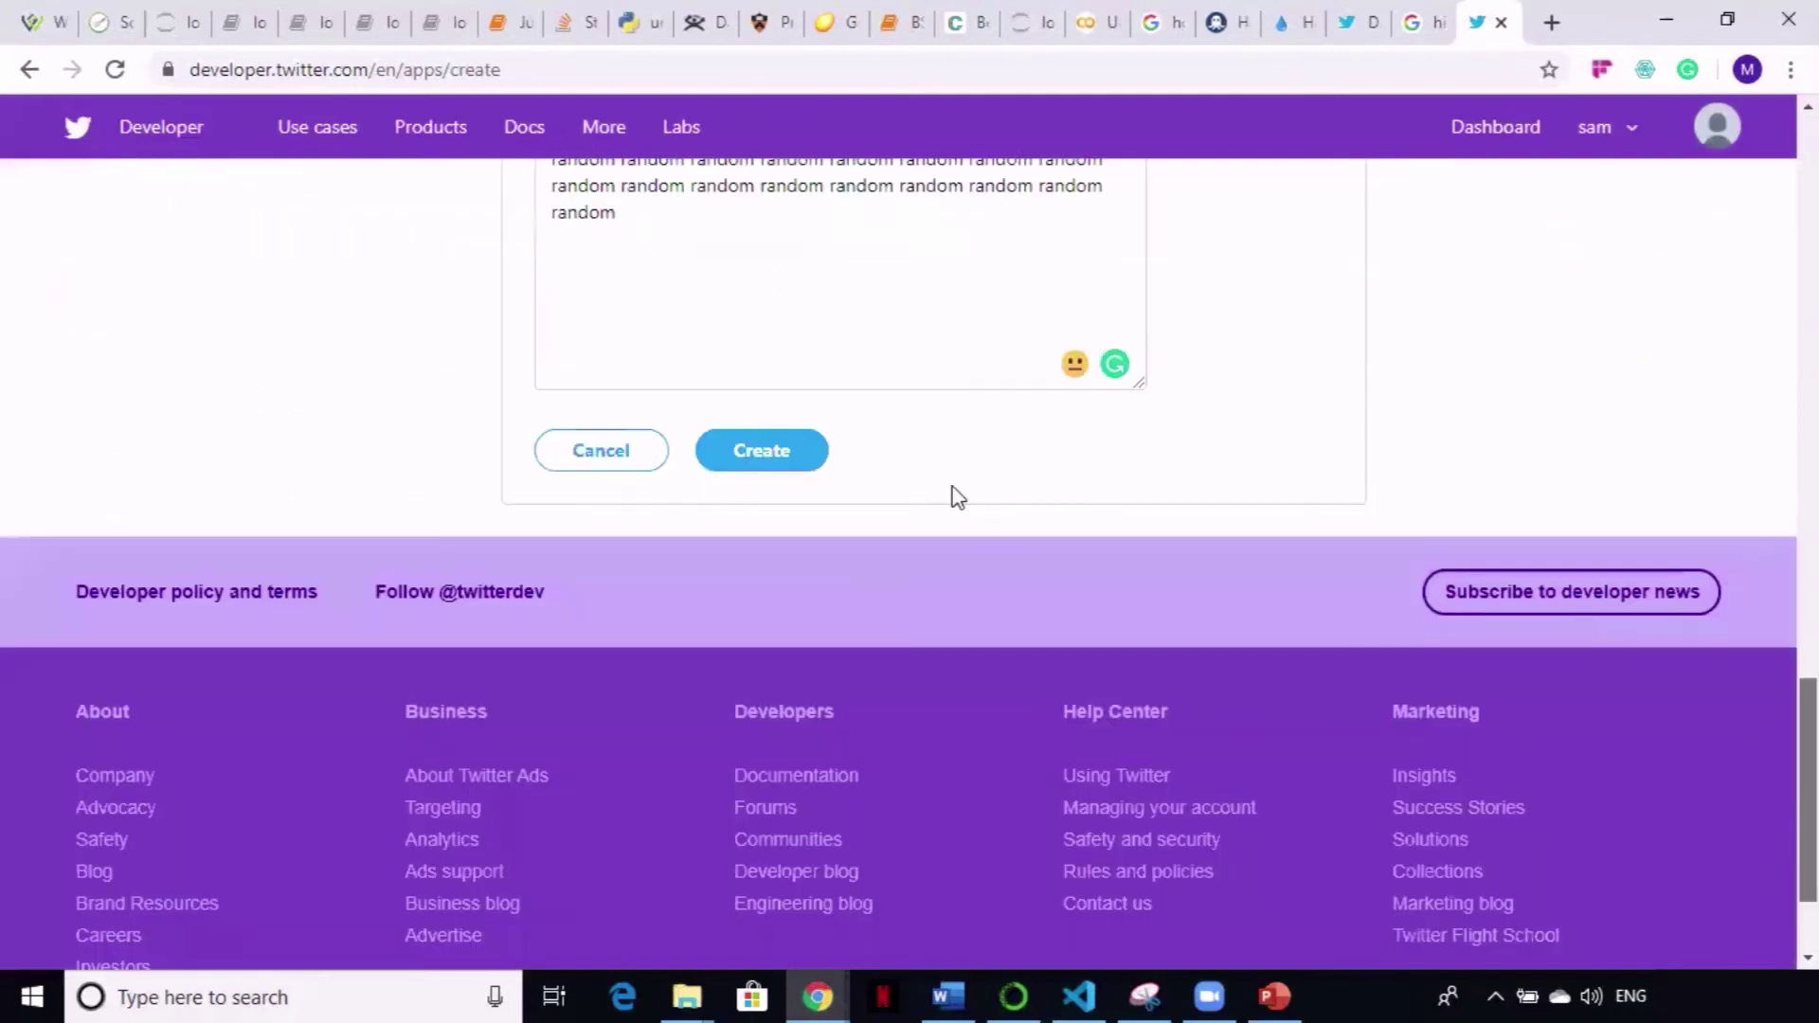
{"action": "left_click", "coordinate": [783, 464]}
{"action": "left_click", "coordinate": [1222, 813]}
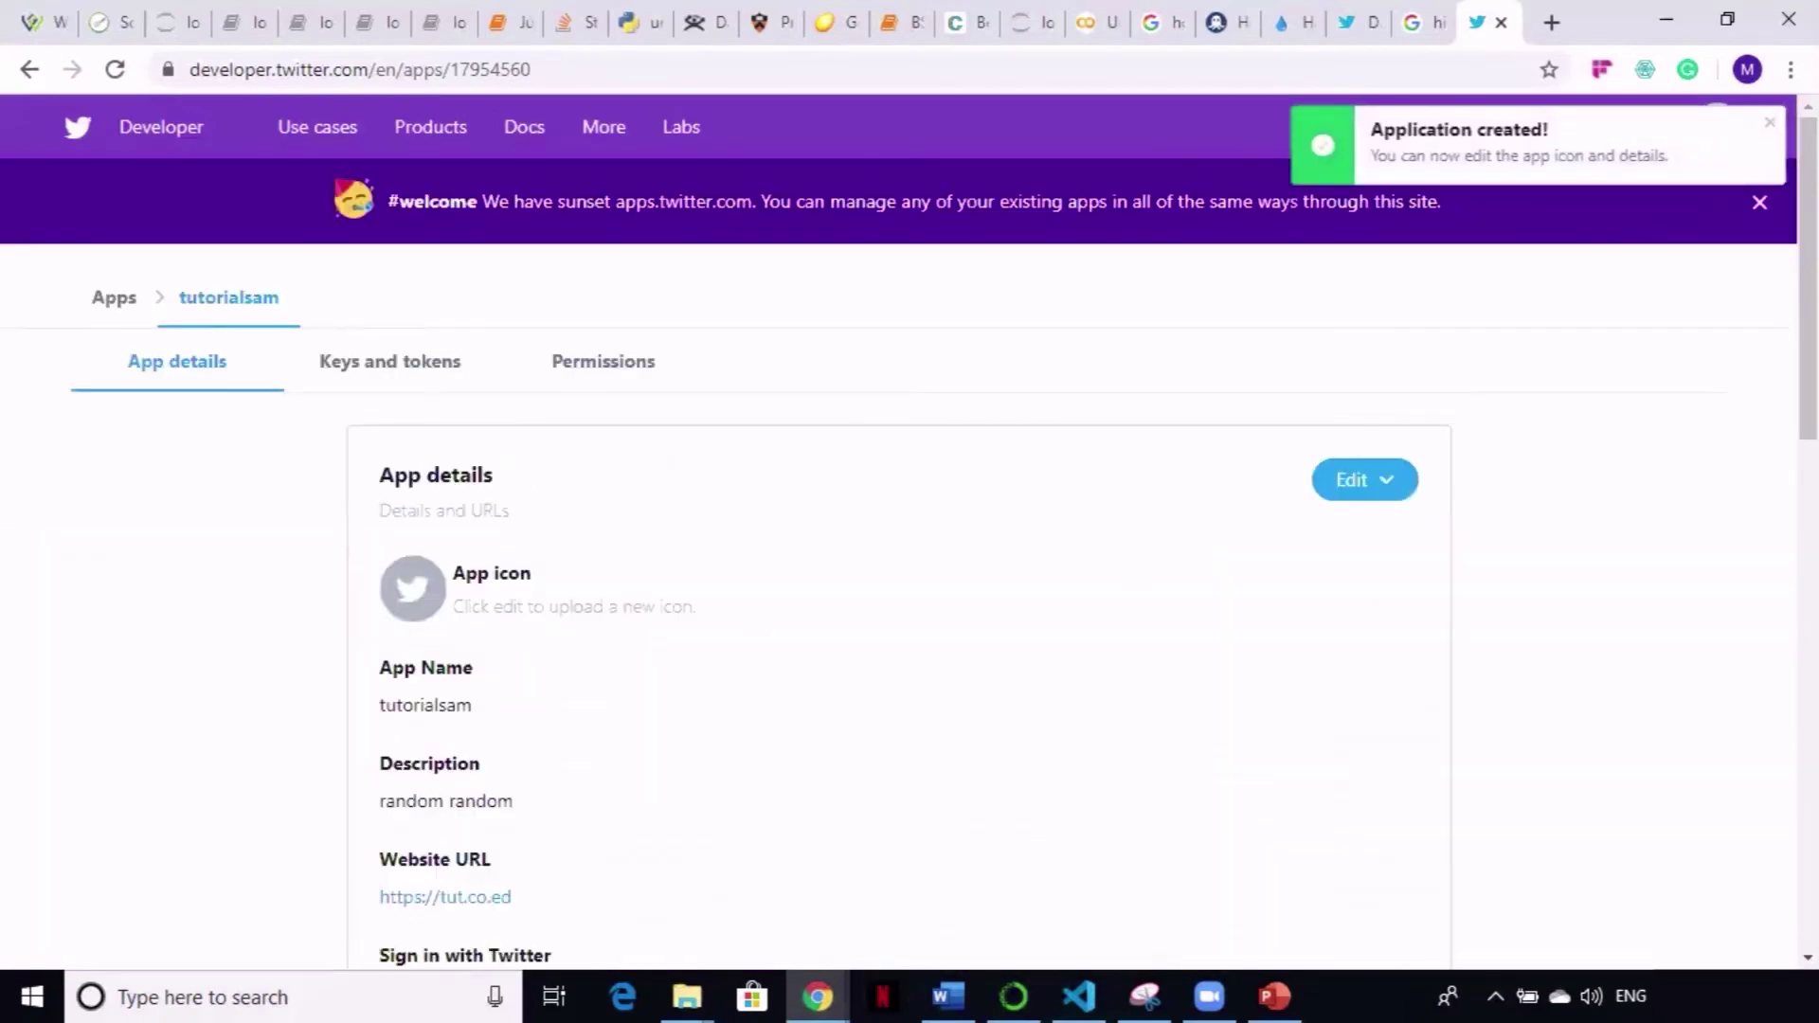
Step: Review the new app's details from start to end and view its consumer API keys and access token section
{"action": "scroll", "coordinate": [909, 569], "scroll_direction": "down", "scroll_amount": 2}
{"action": "scroll", "coordinate": [910, 568], "scroll_direction": "down", "scroll_amount": 5}
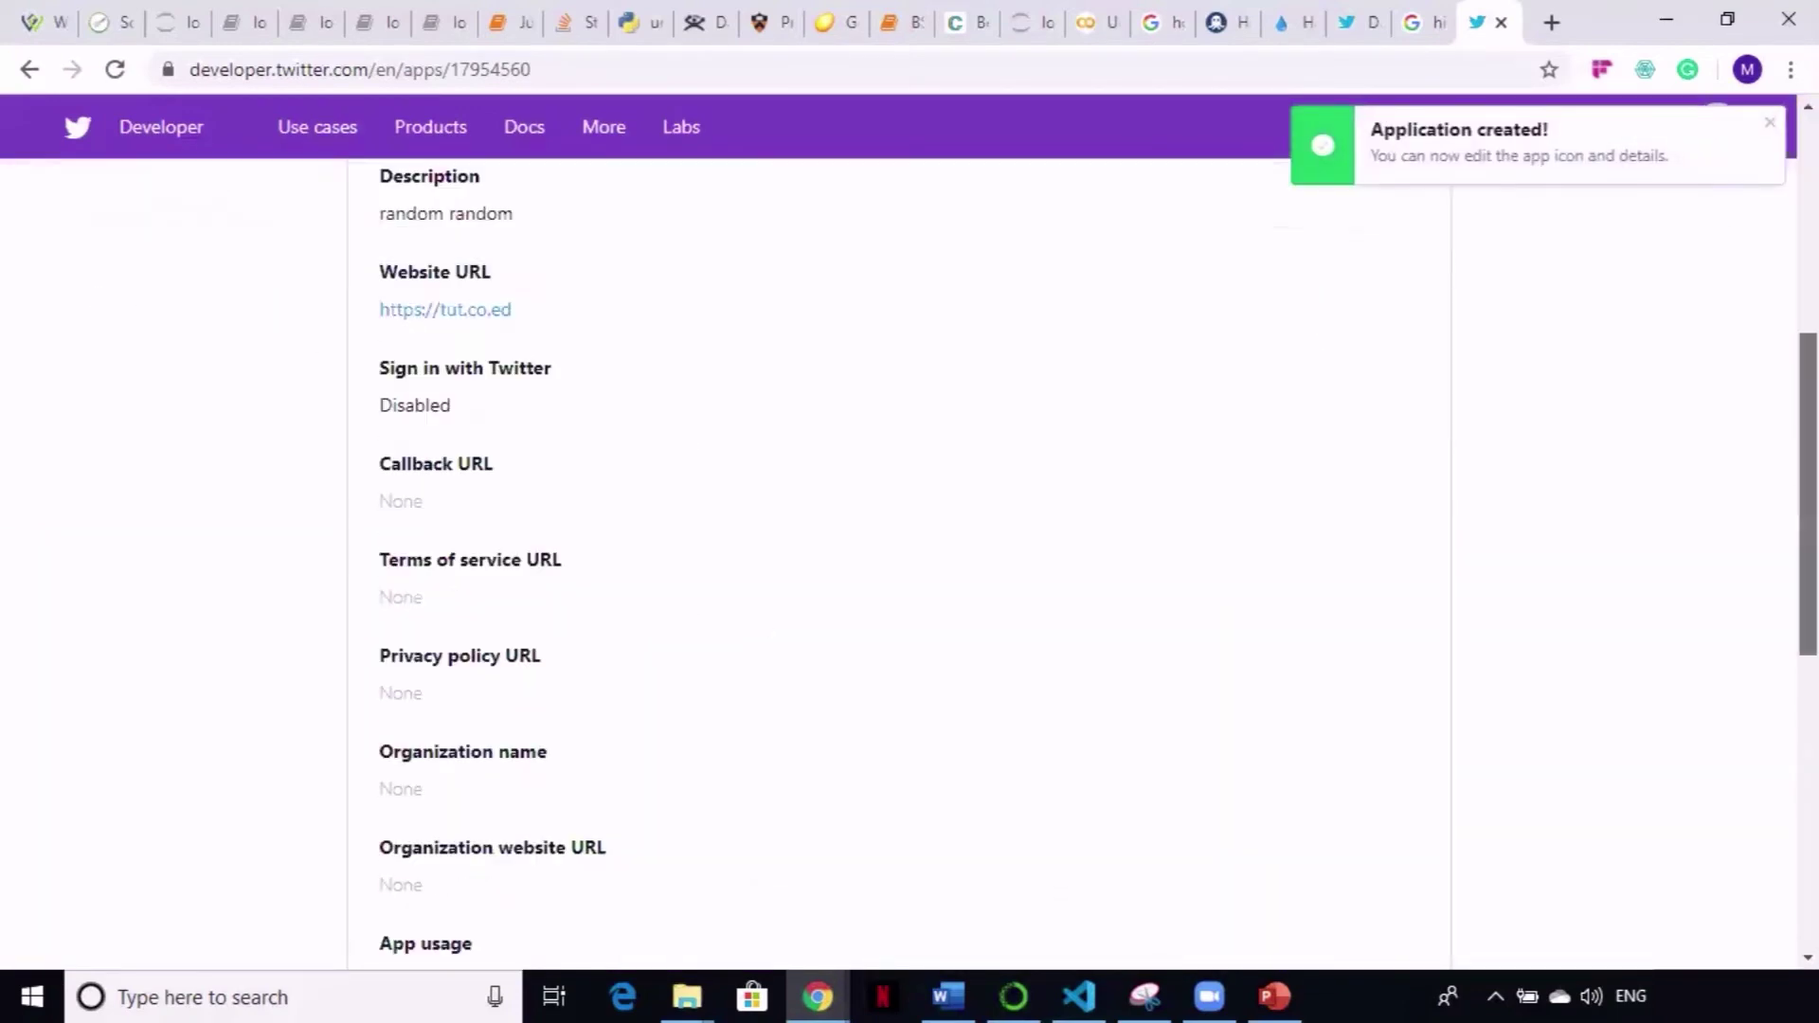
{"action": "scroll", "coordinate": [909, 569], "scroll_direction": "down", "scroll_amount": 4}
{"action": "scroll", "coordinate": [910, 569], "scroll_direction": "up", "scroll_amount": 10}
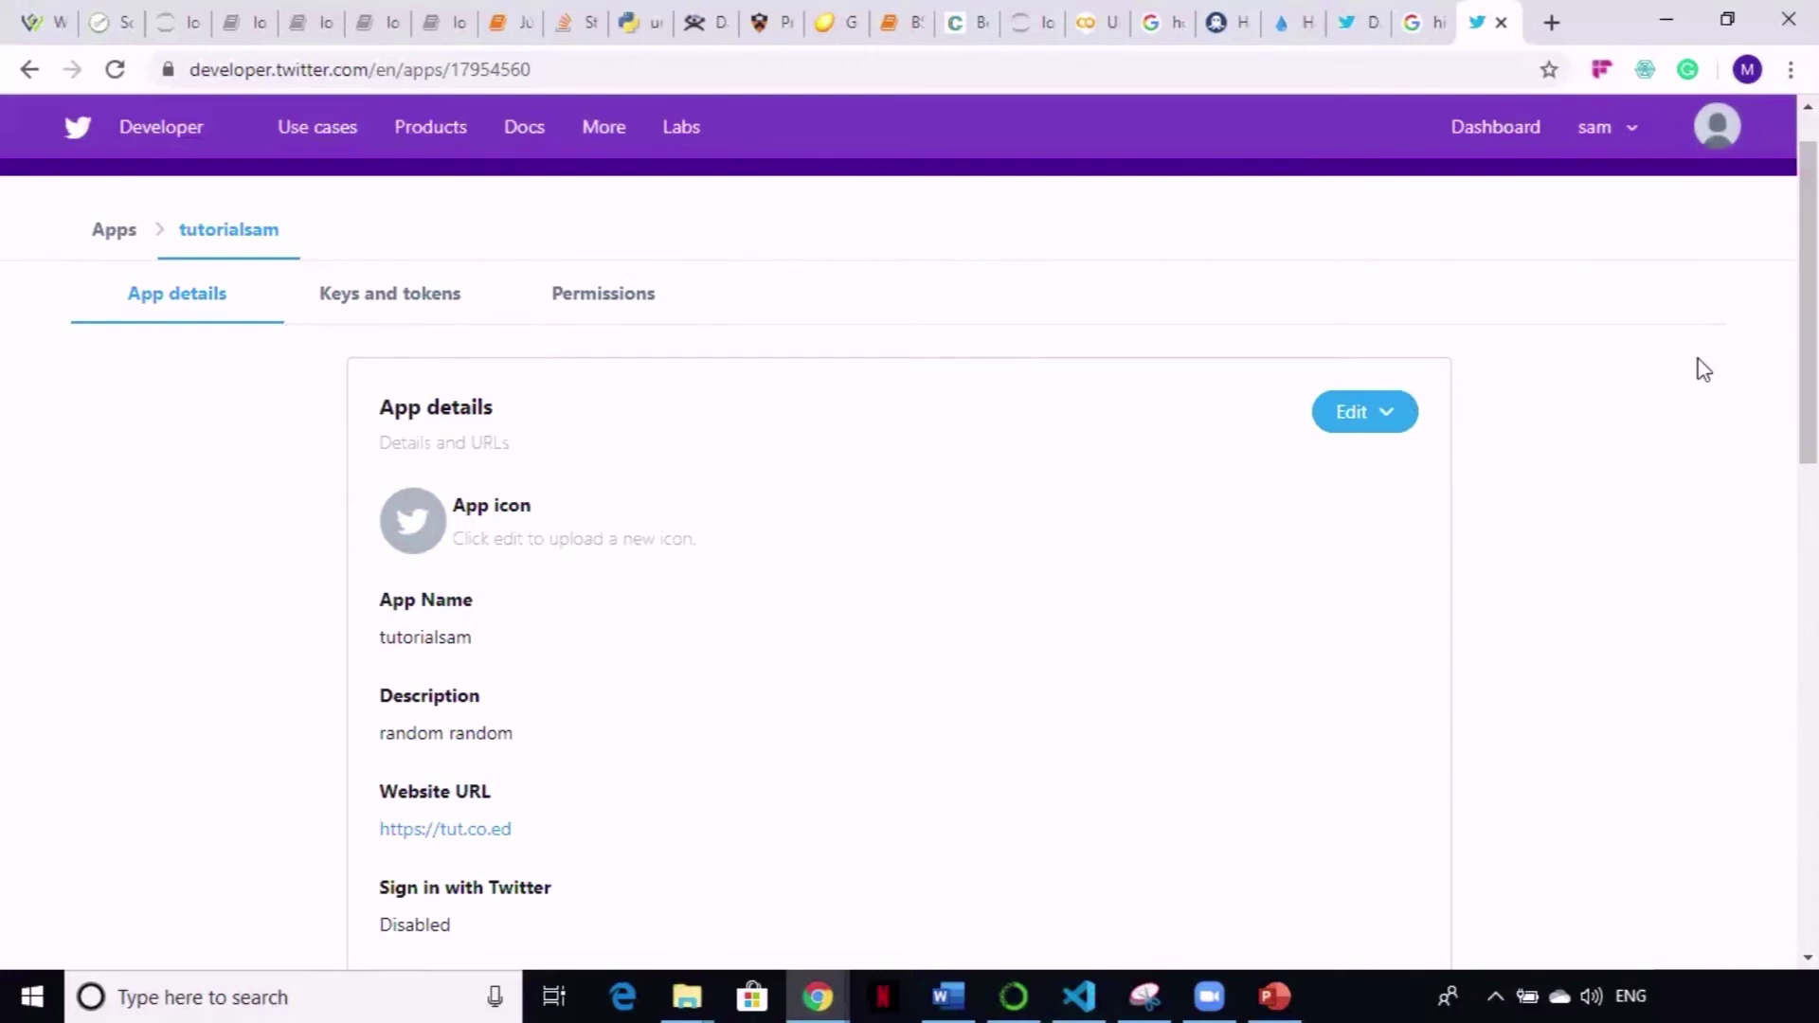
{"action": "left_click", "coordinate": [384, 320]}
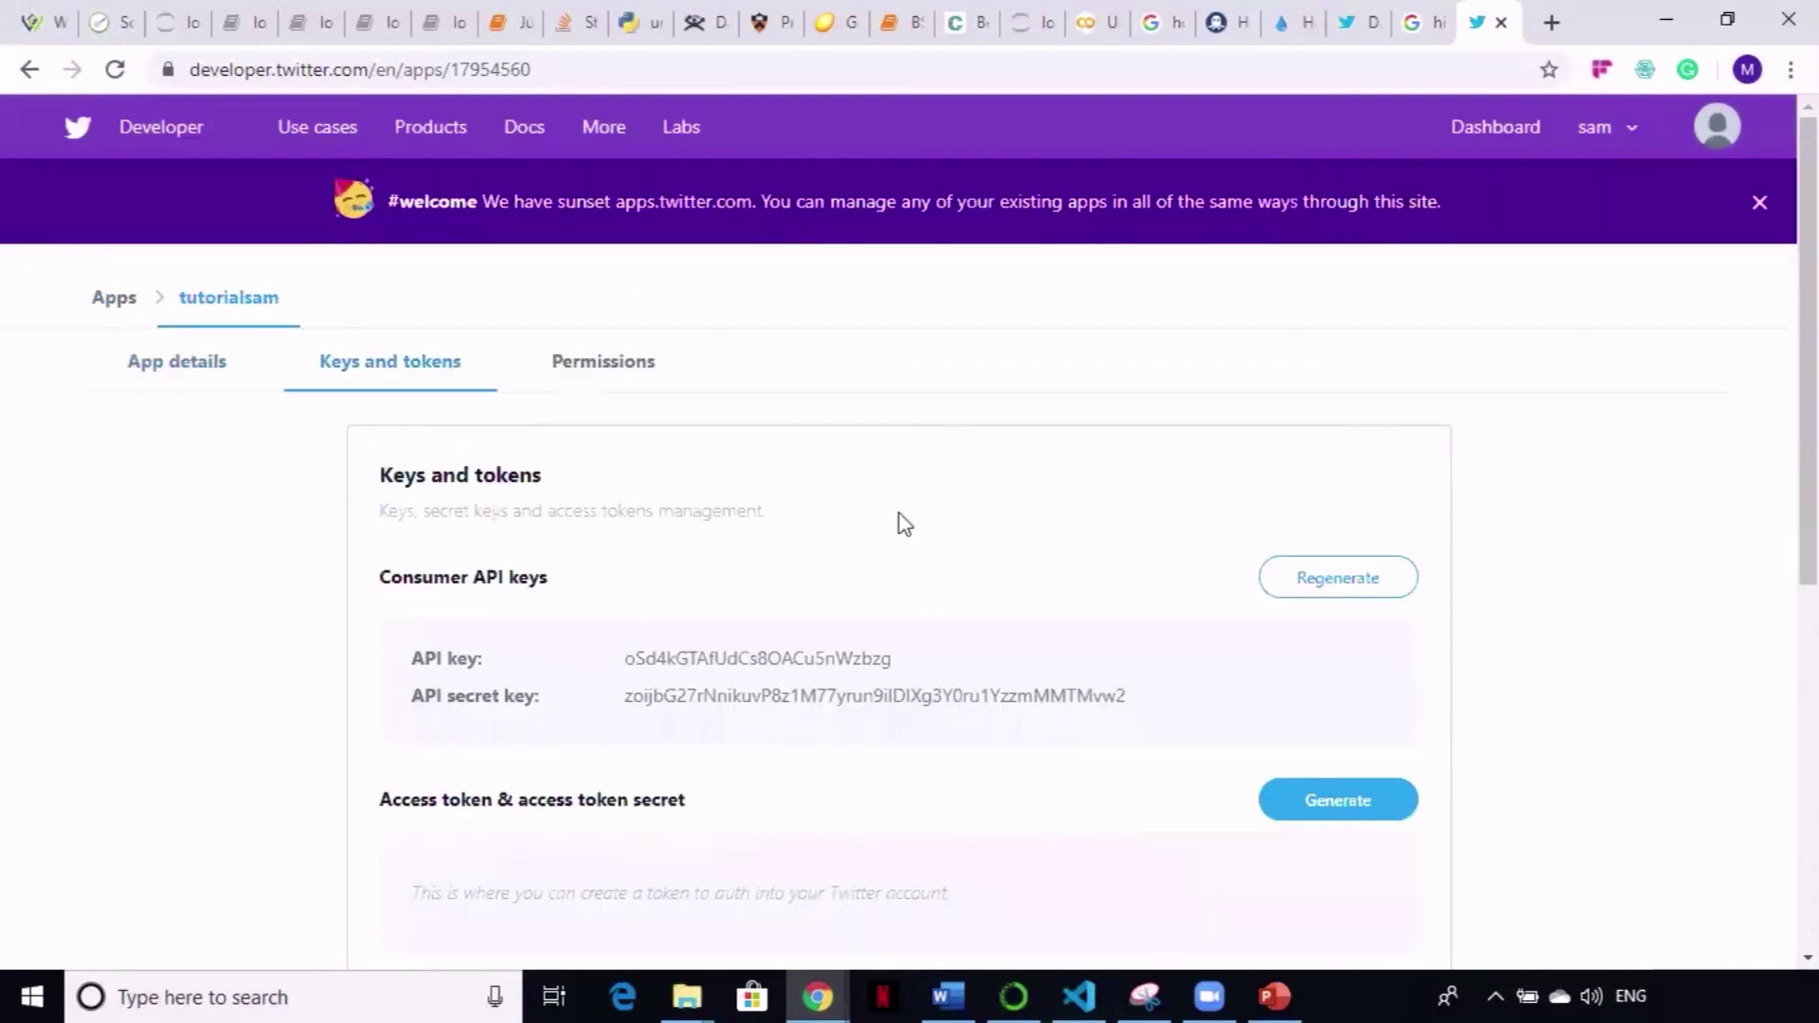
{"action": "scroll", "coordinate": [769, 403], "scroll_direction": "down", "scroll_amount": 3}
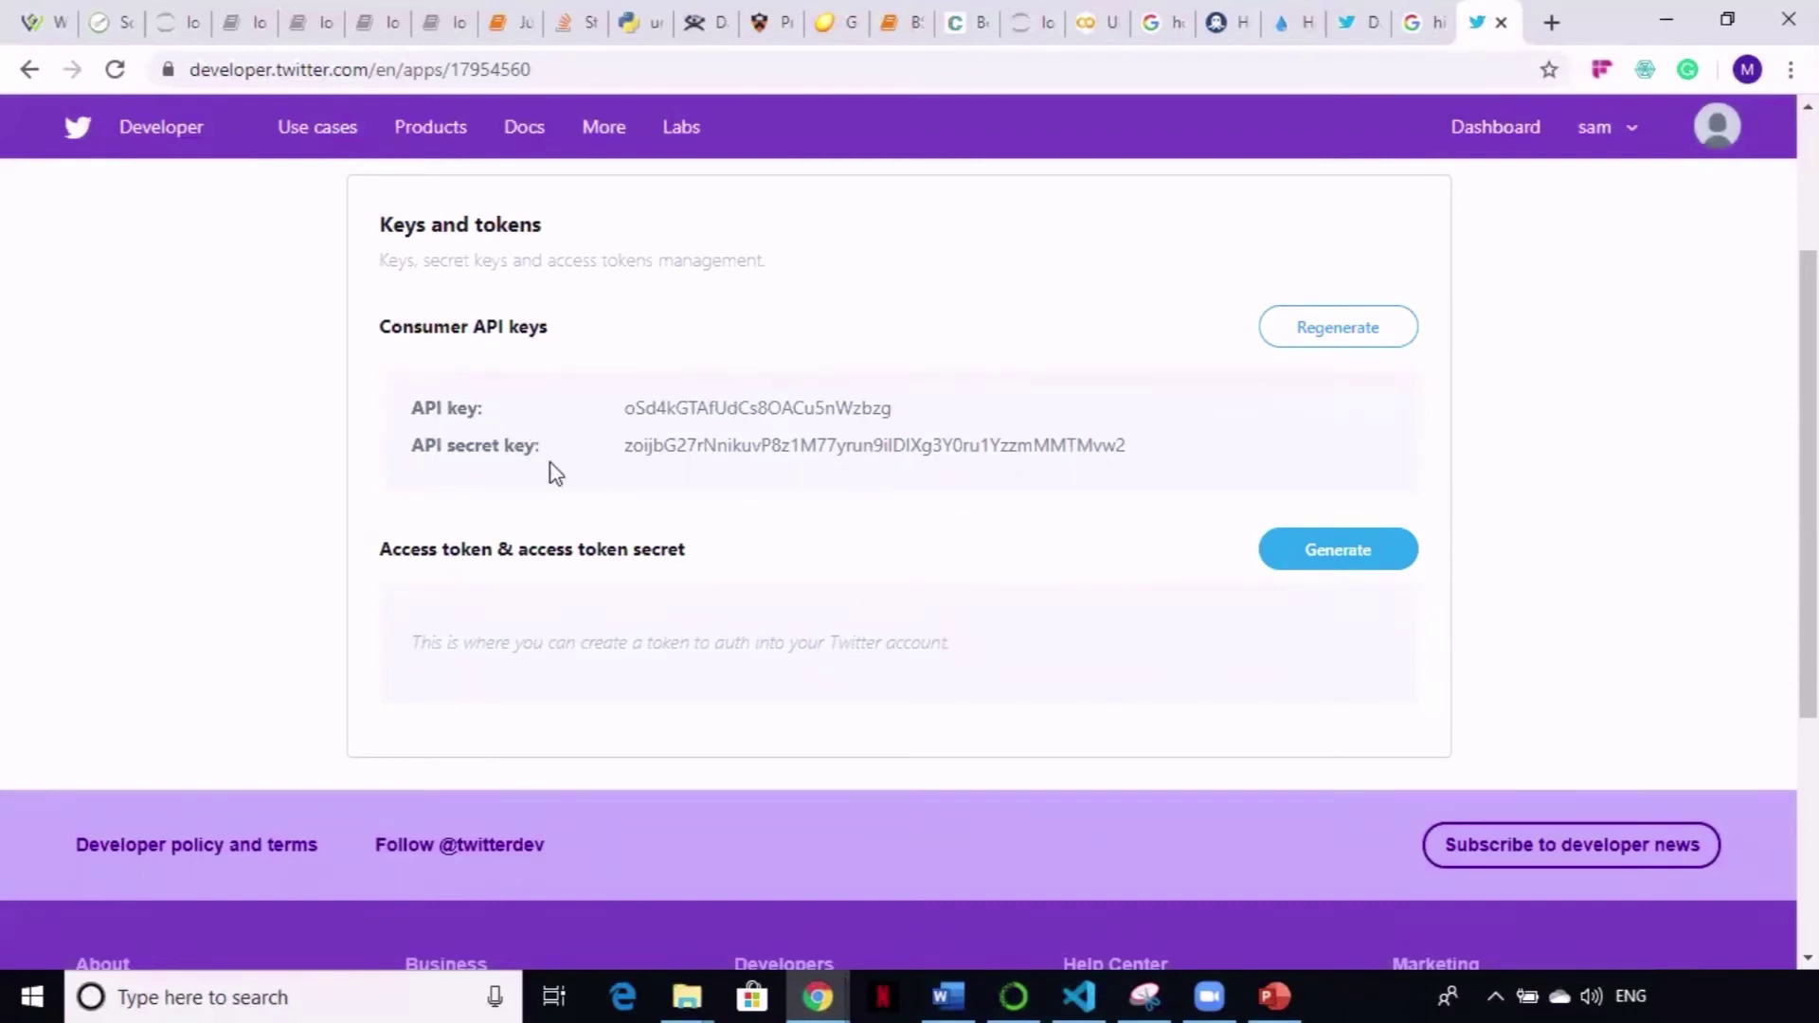
Step: Switch to the PowerPoint slide show and advance to the slide How To Store API Keys Safely
{"action": "key", "text": "alt+Tab"}
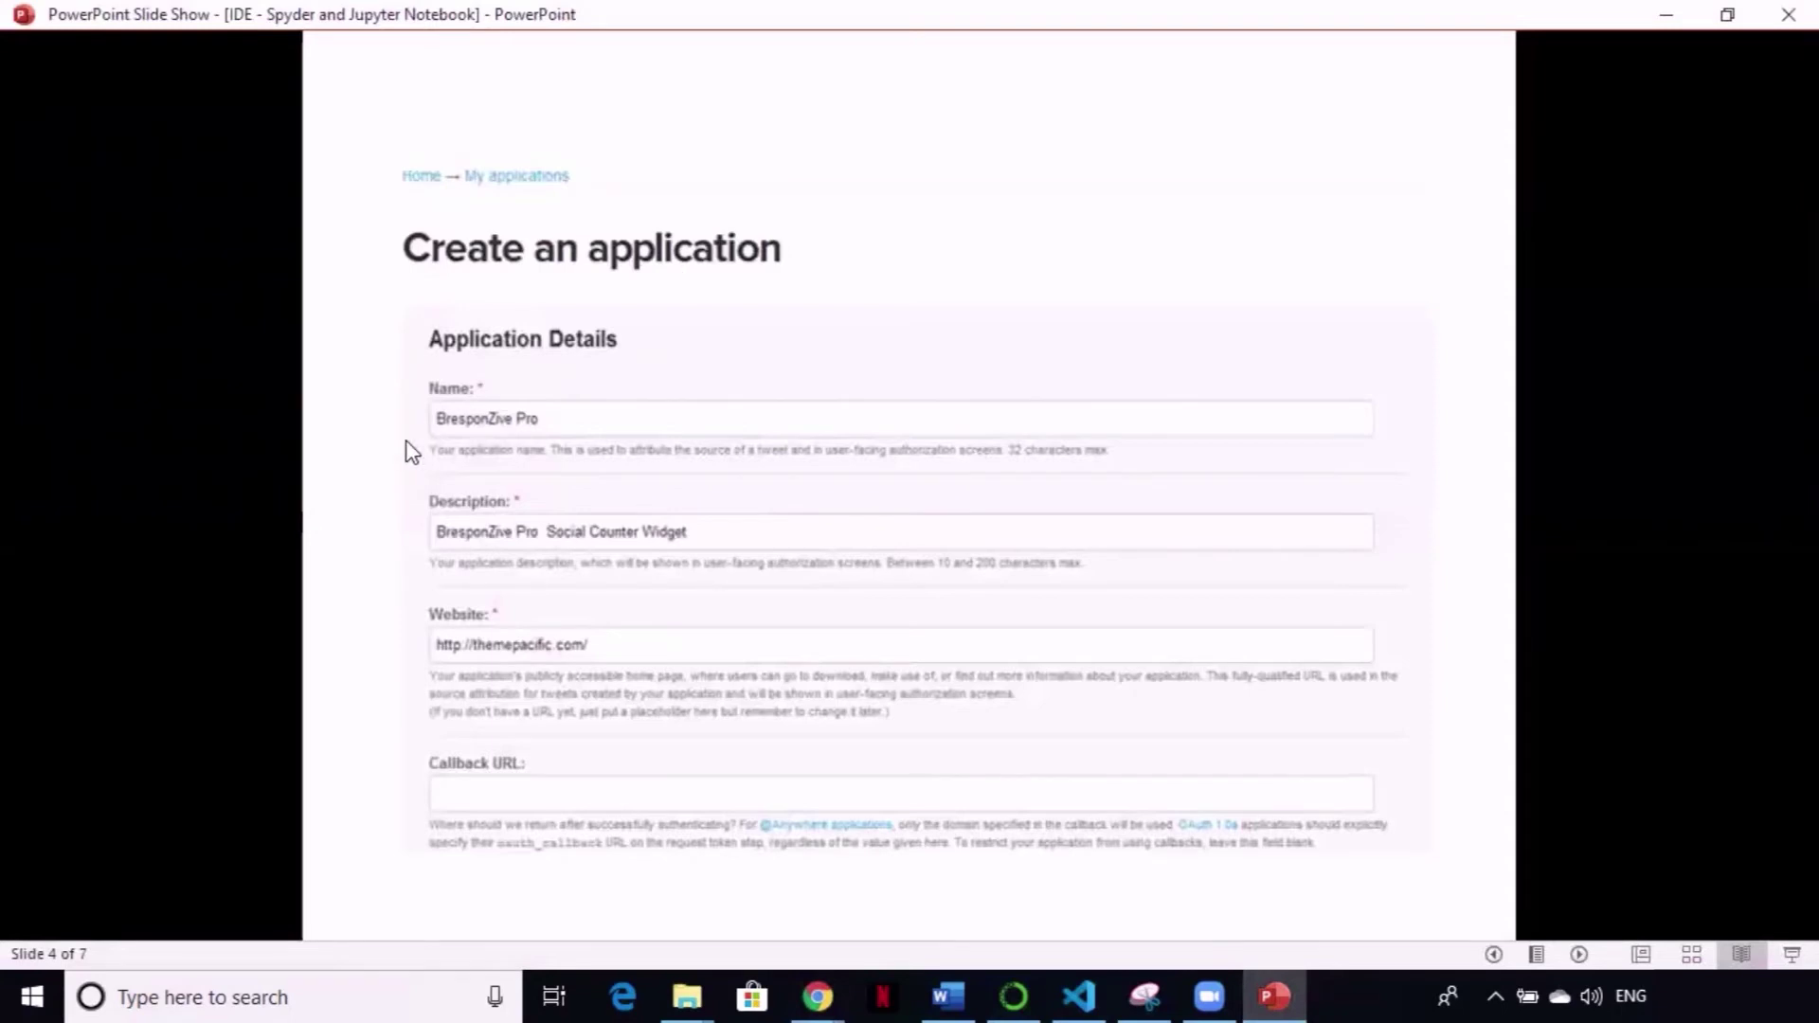
{"action": "key", "text": "Right"}
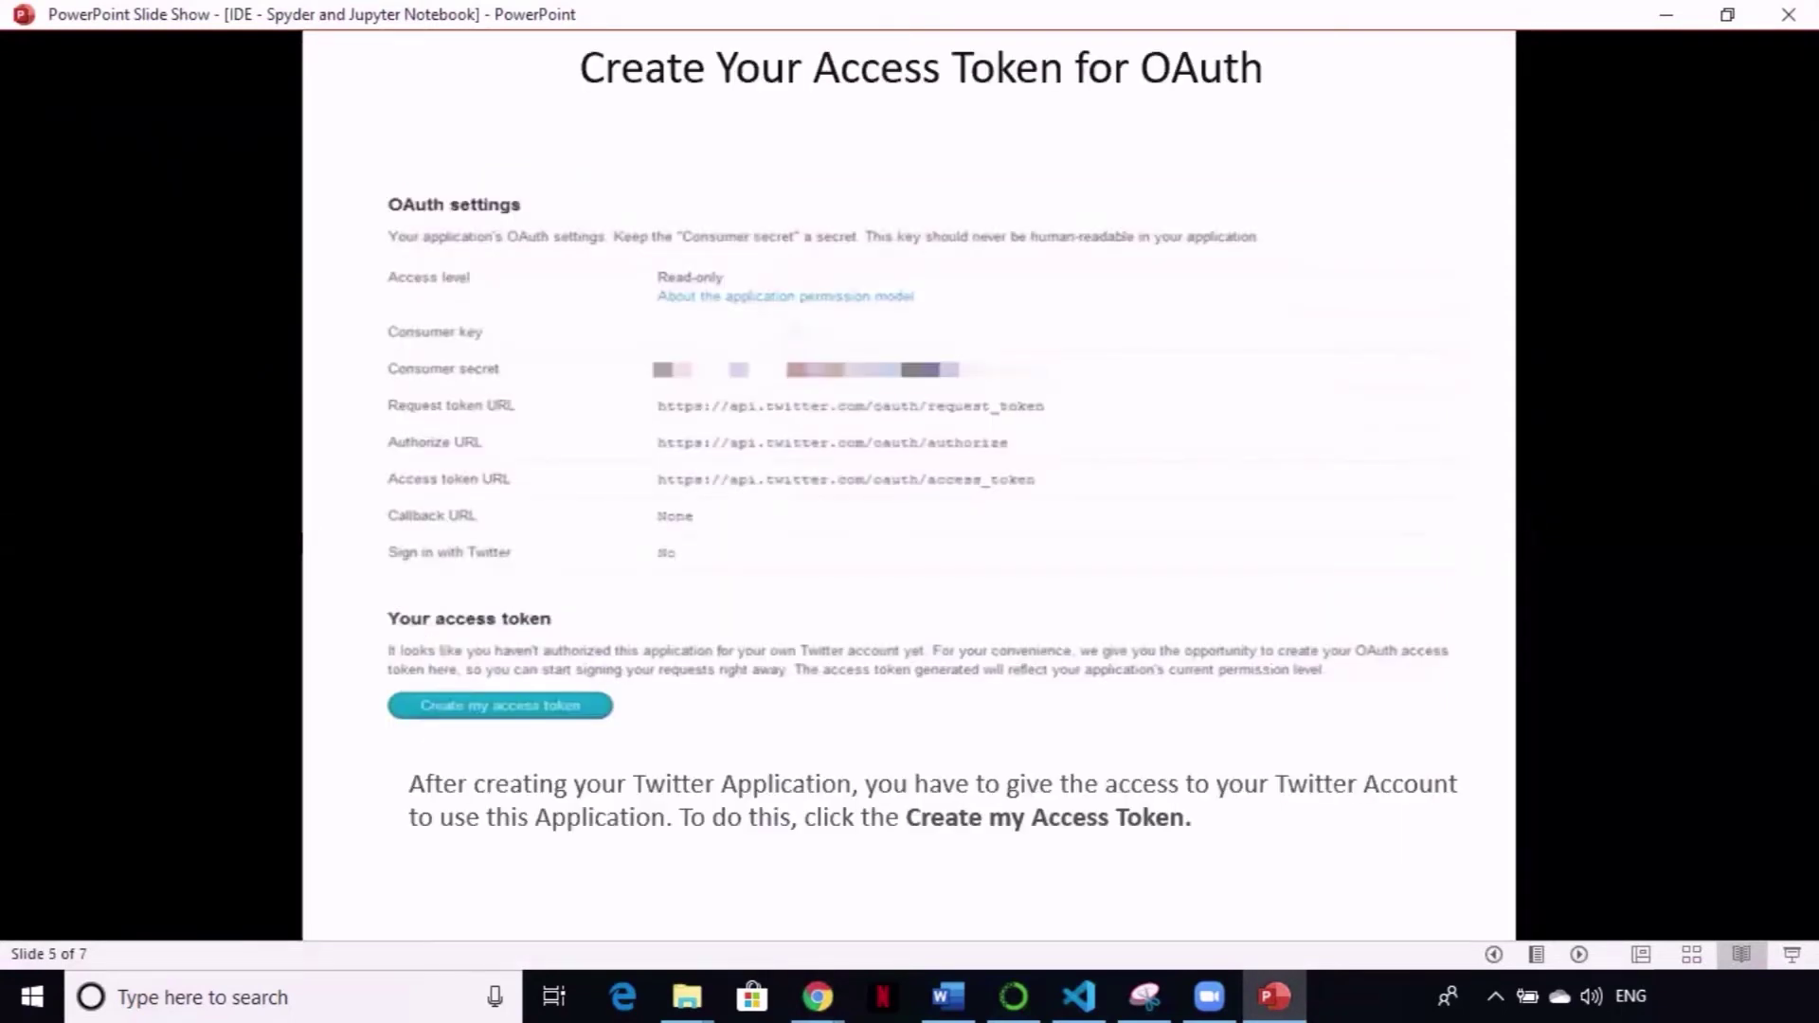
{"action": "key", "text": "Right"}
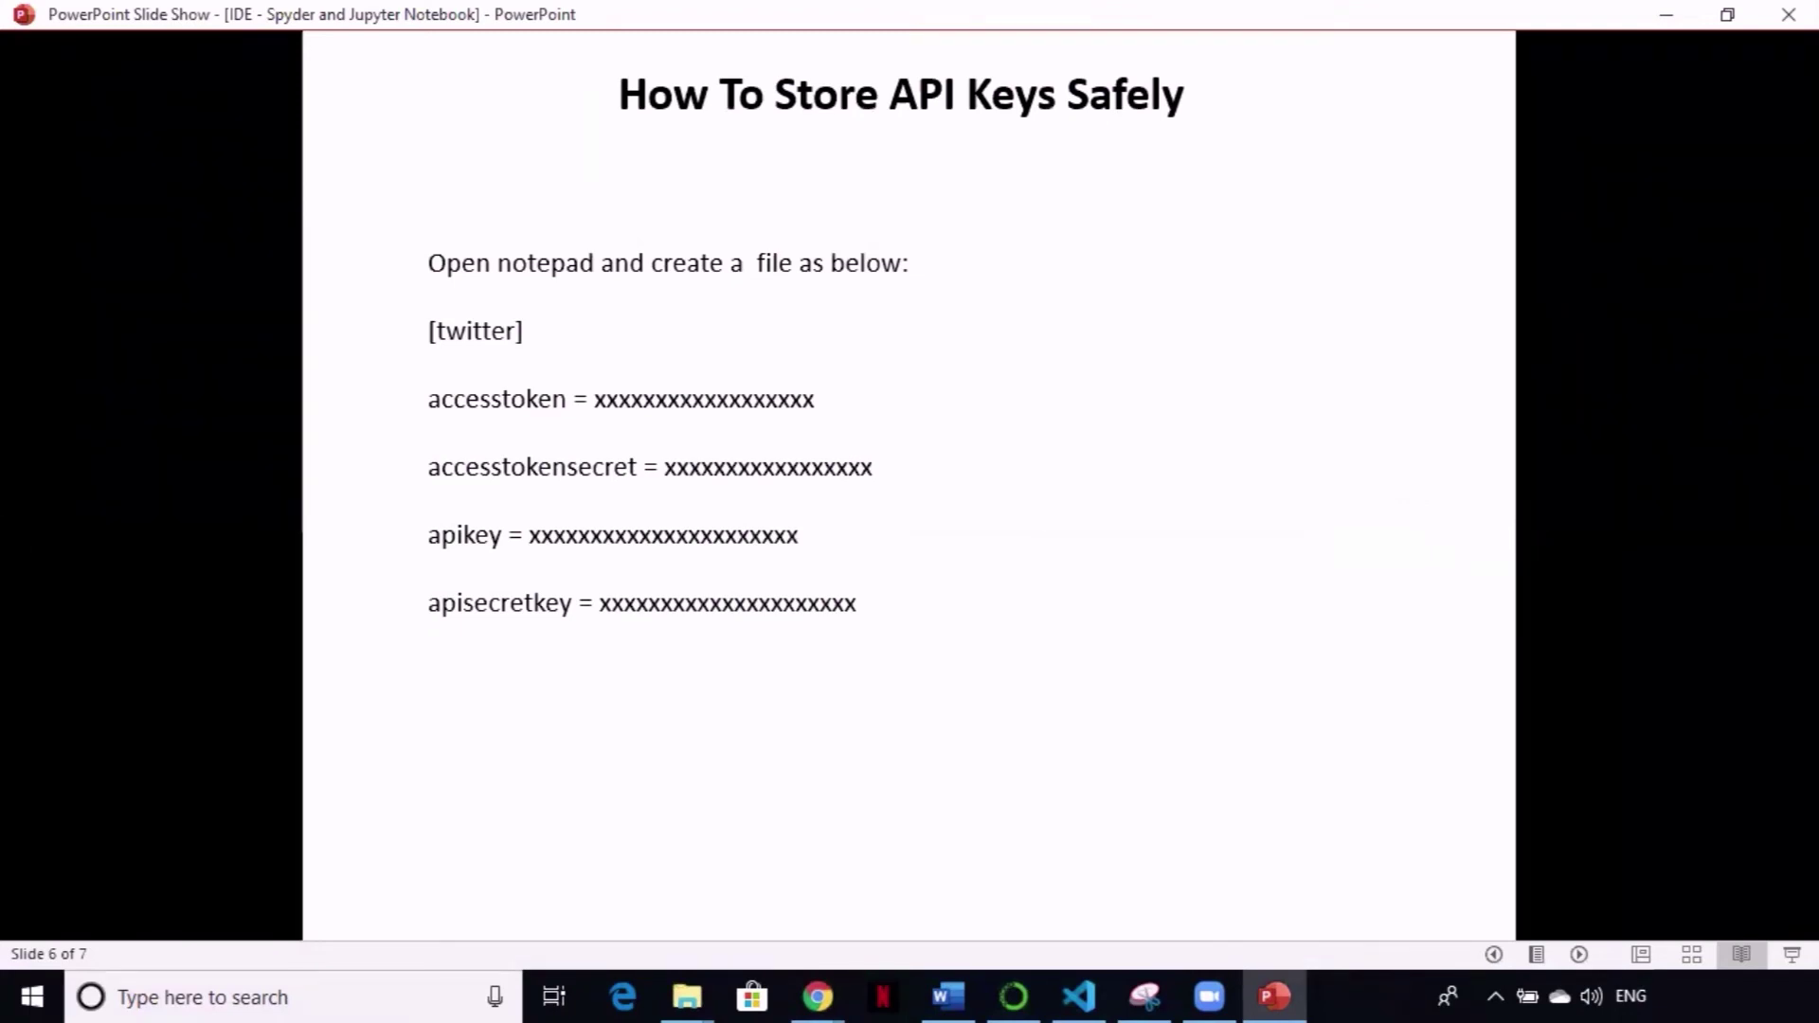
Step: Find Notepad through the Windows search and open it with a blank document
{"action": "left_click", "coordinate": [206, 995]}
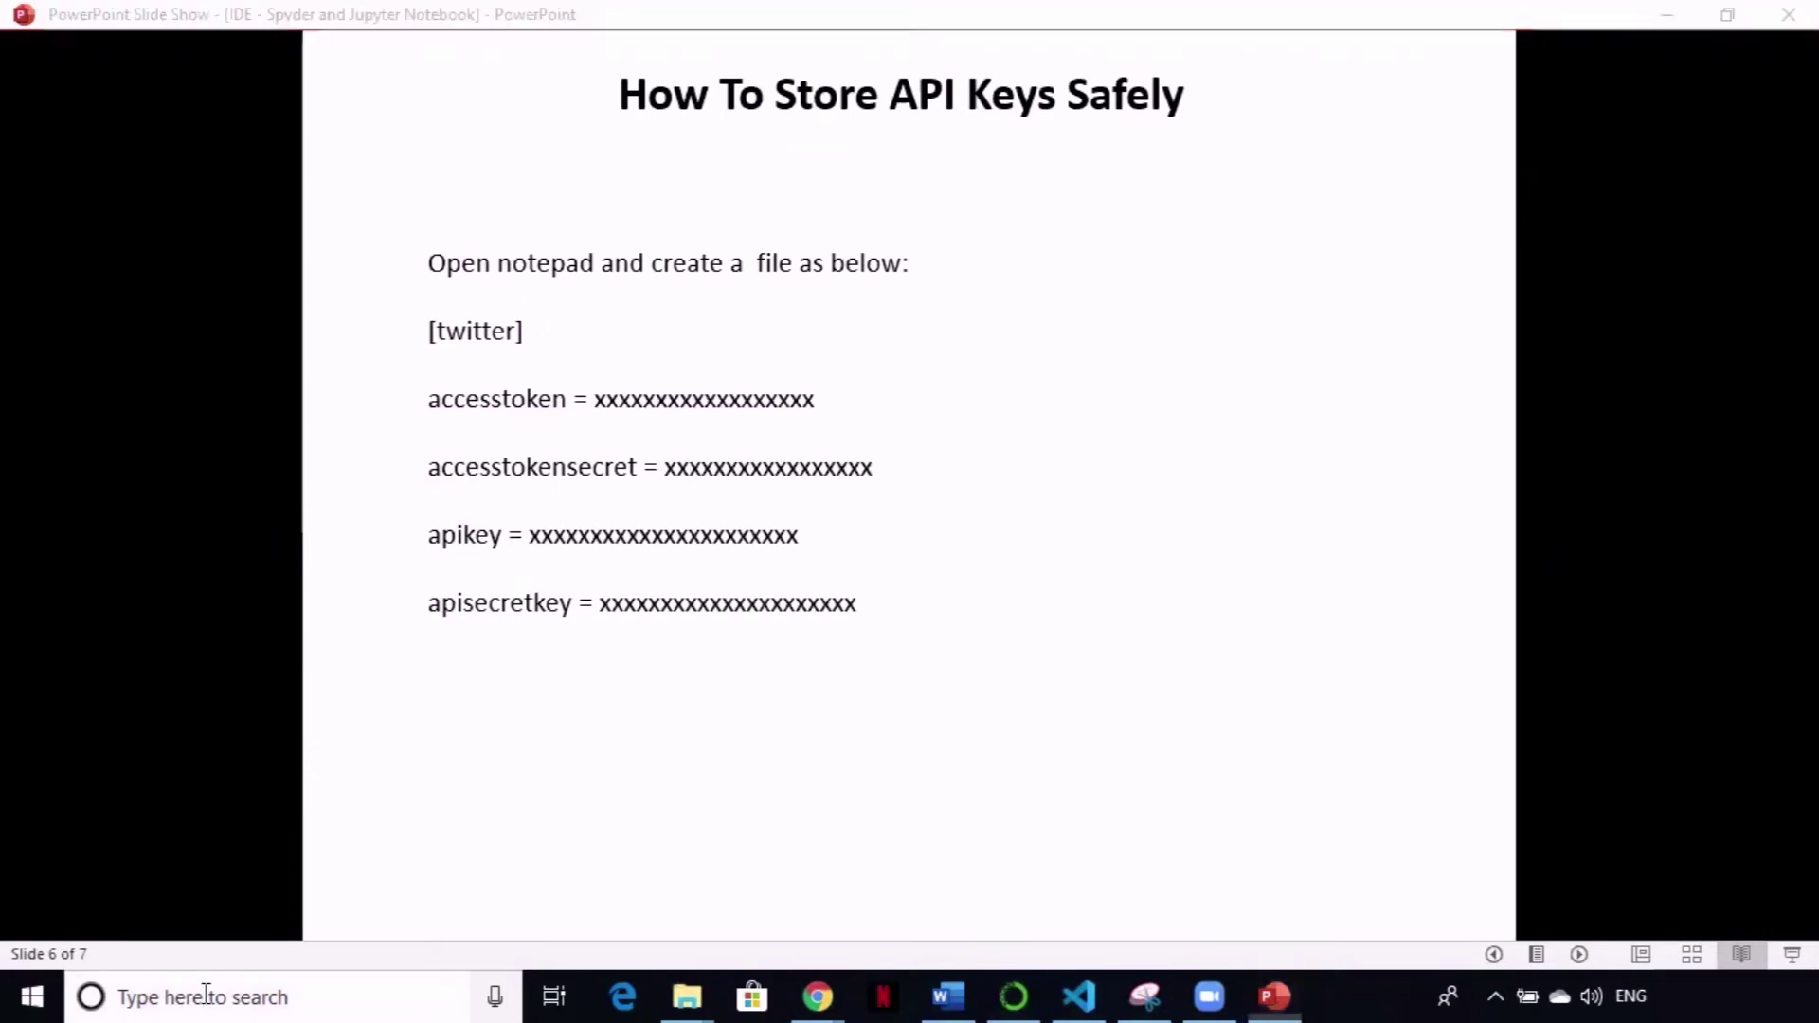
{"action": "type", "text": "no"}
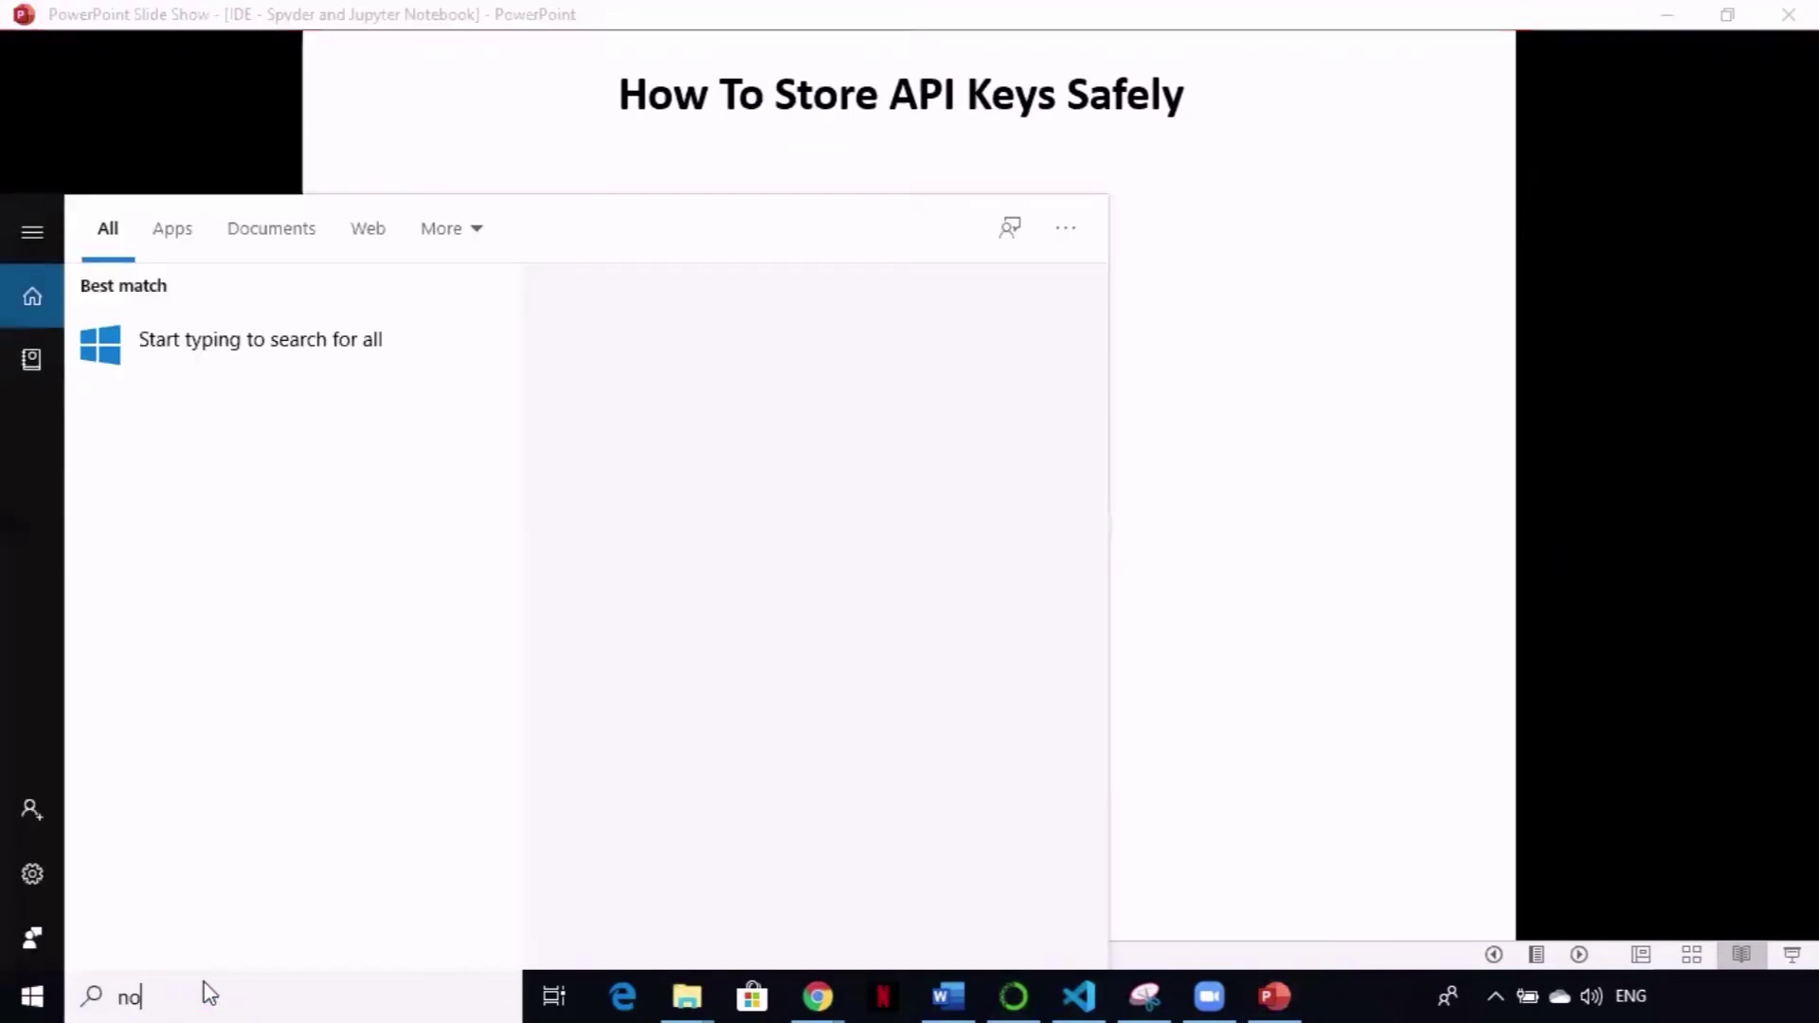
{"action": "type", "text": "tepad"}
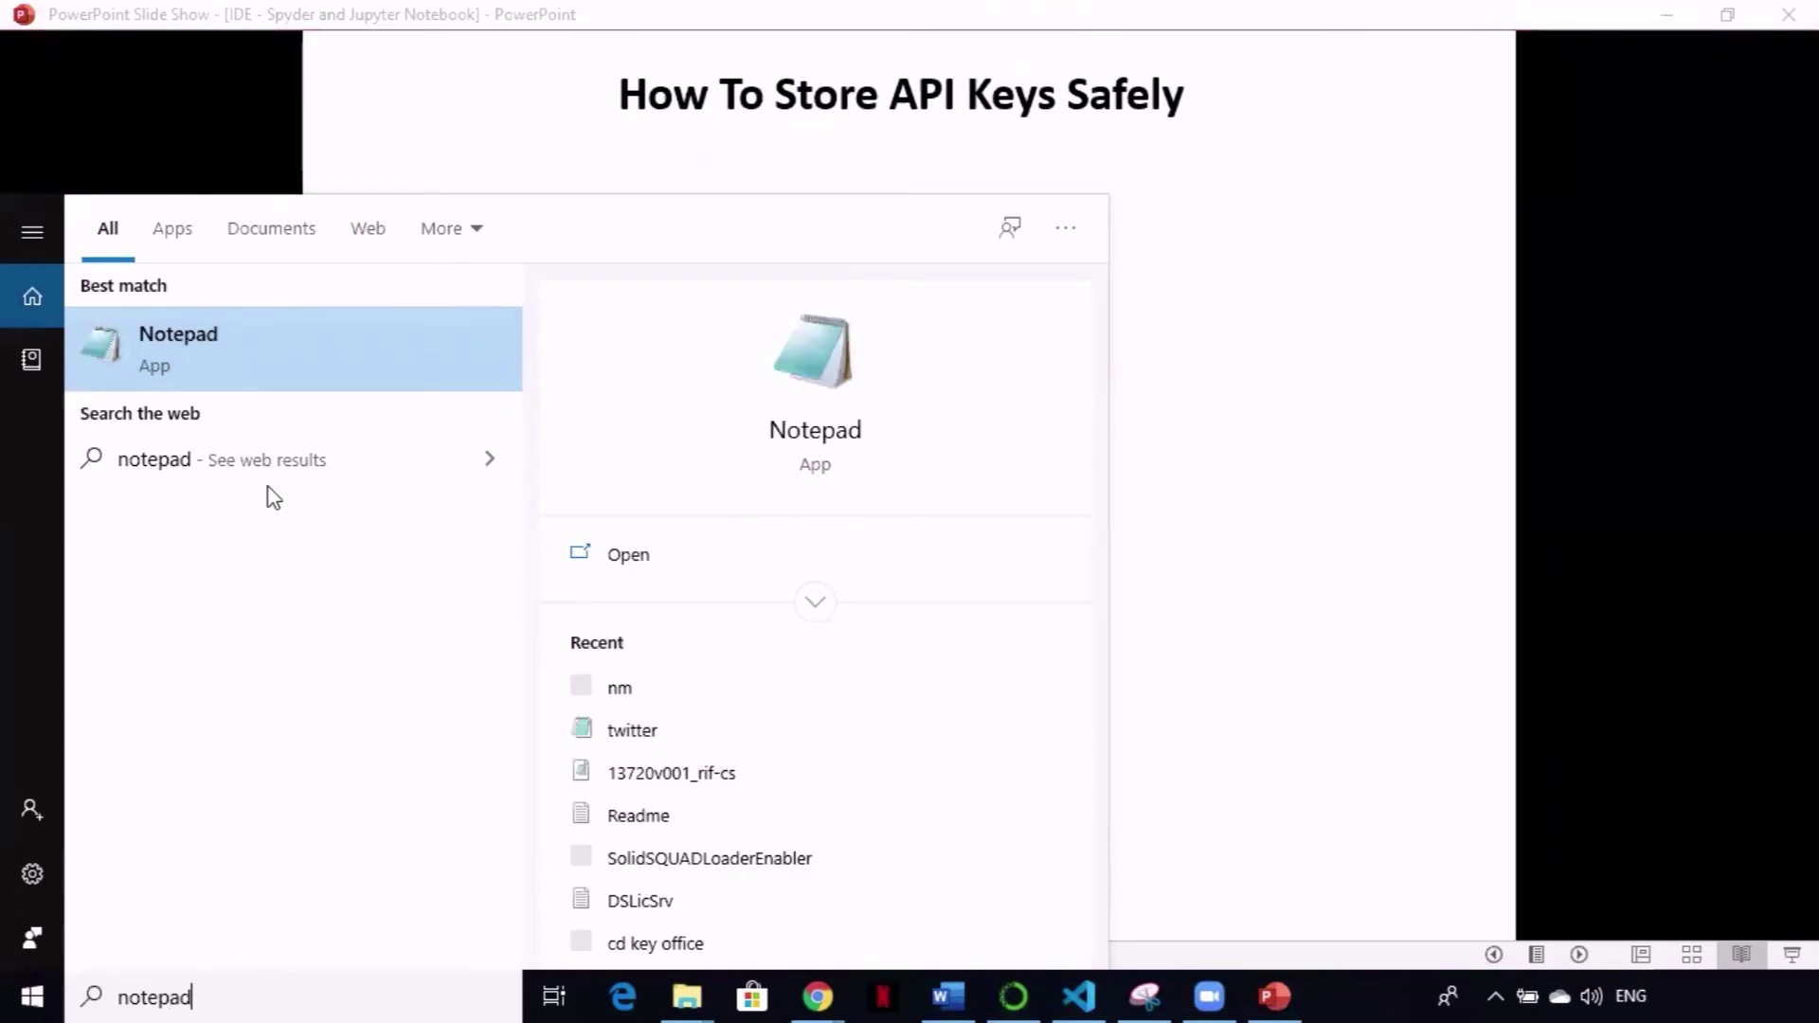
{"action": "left_click", "coordinate": [248, 381]}
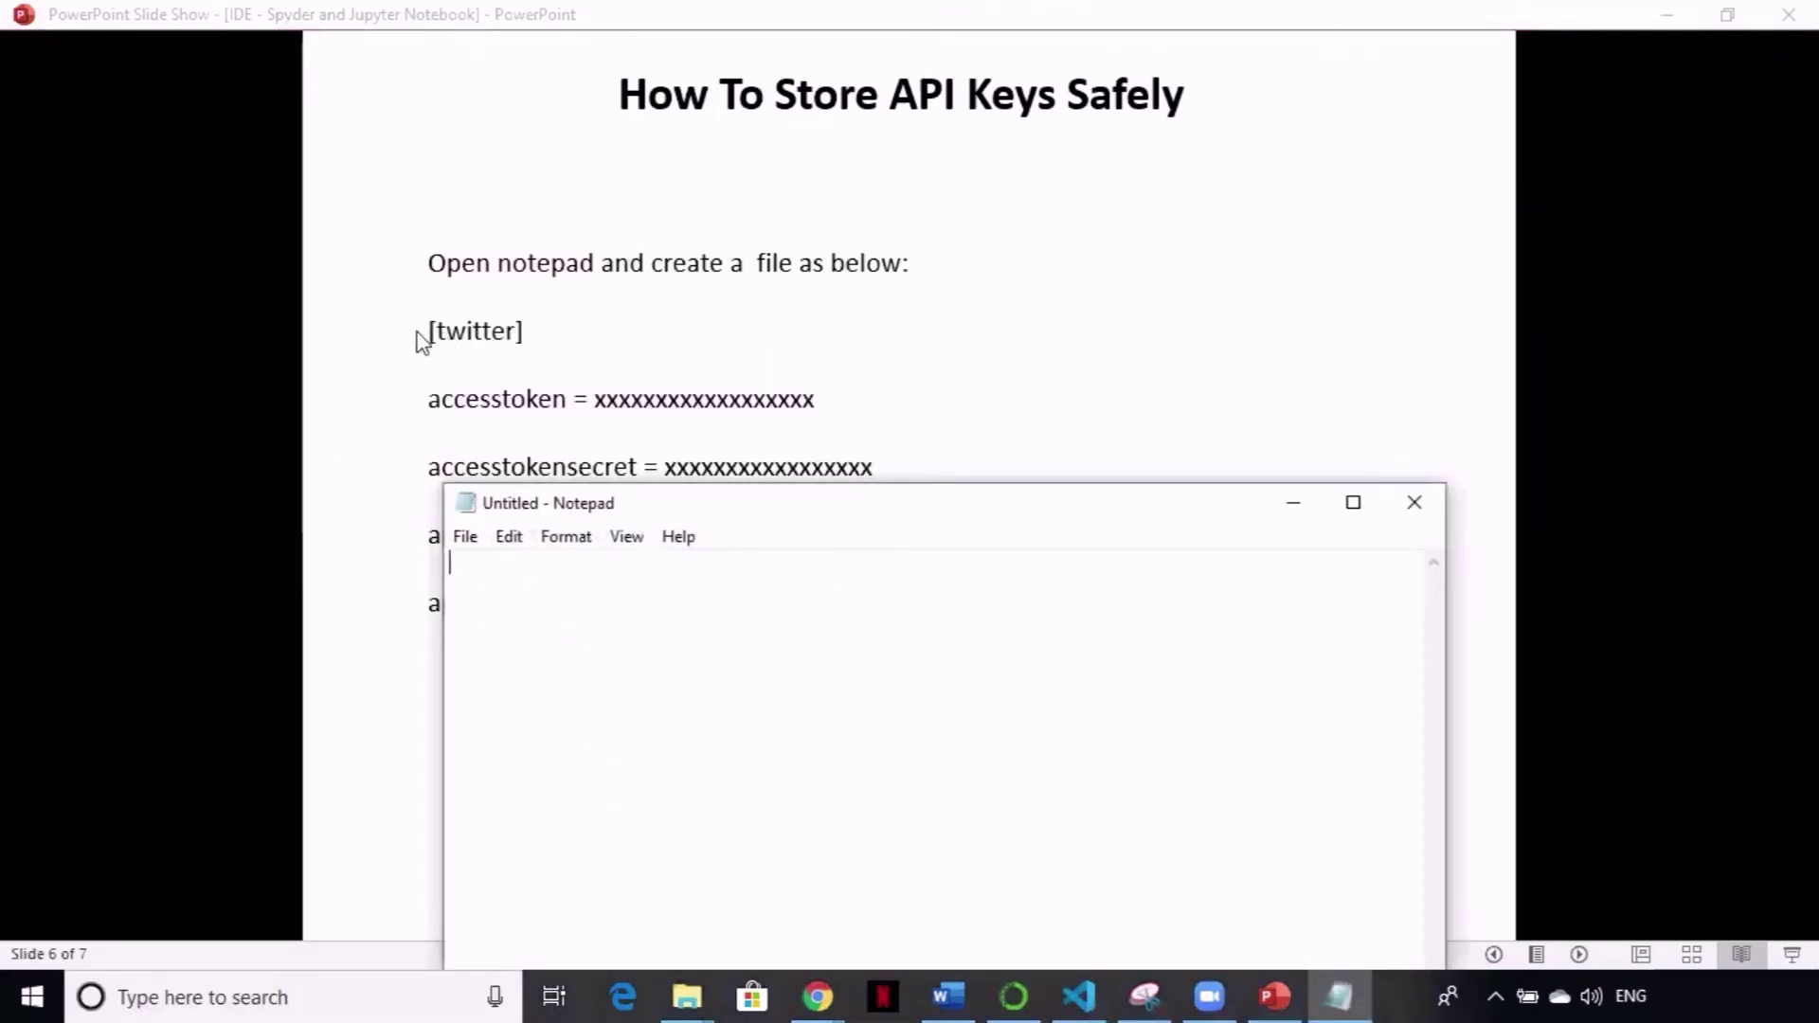
Step: Check the key file template on the PowerPoint slide and return to the blank Notepad document
{"action": "key", "text": "alt+Tab"}
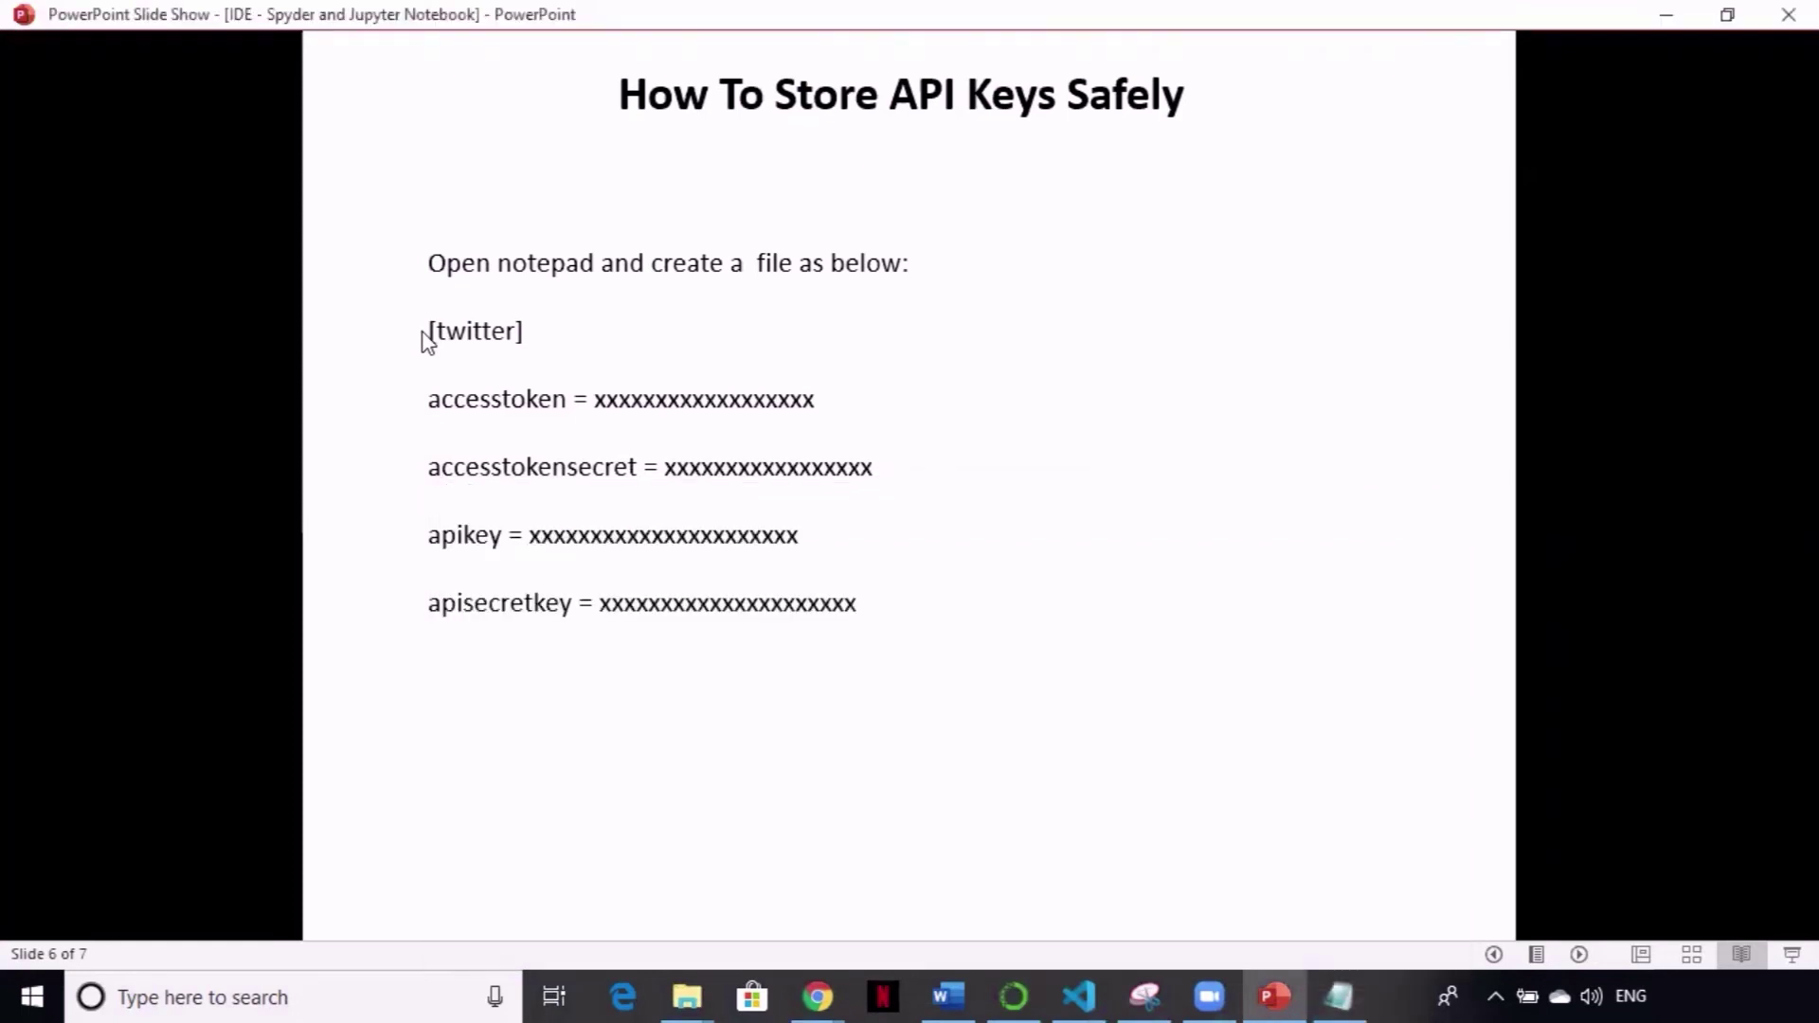
{"action": "left_click", "coordinate": [1045, 679]}
{"action": "key", "text": "Left"}
{"action": "left_click", "coordinate": [1339, 997]}
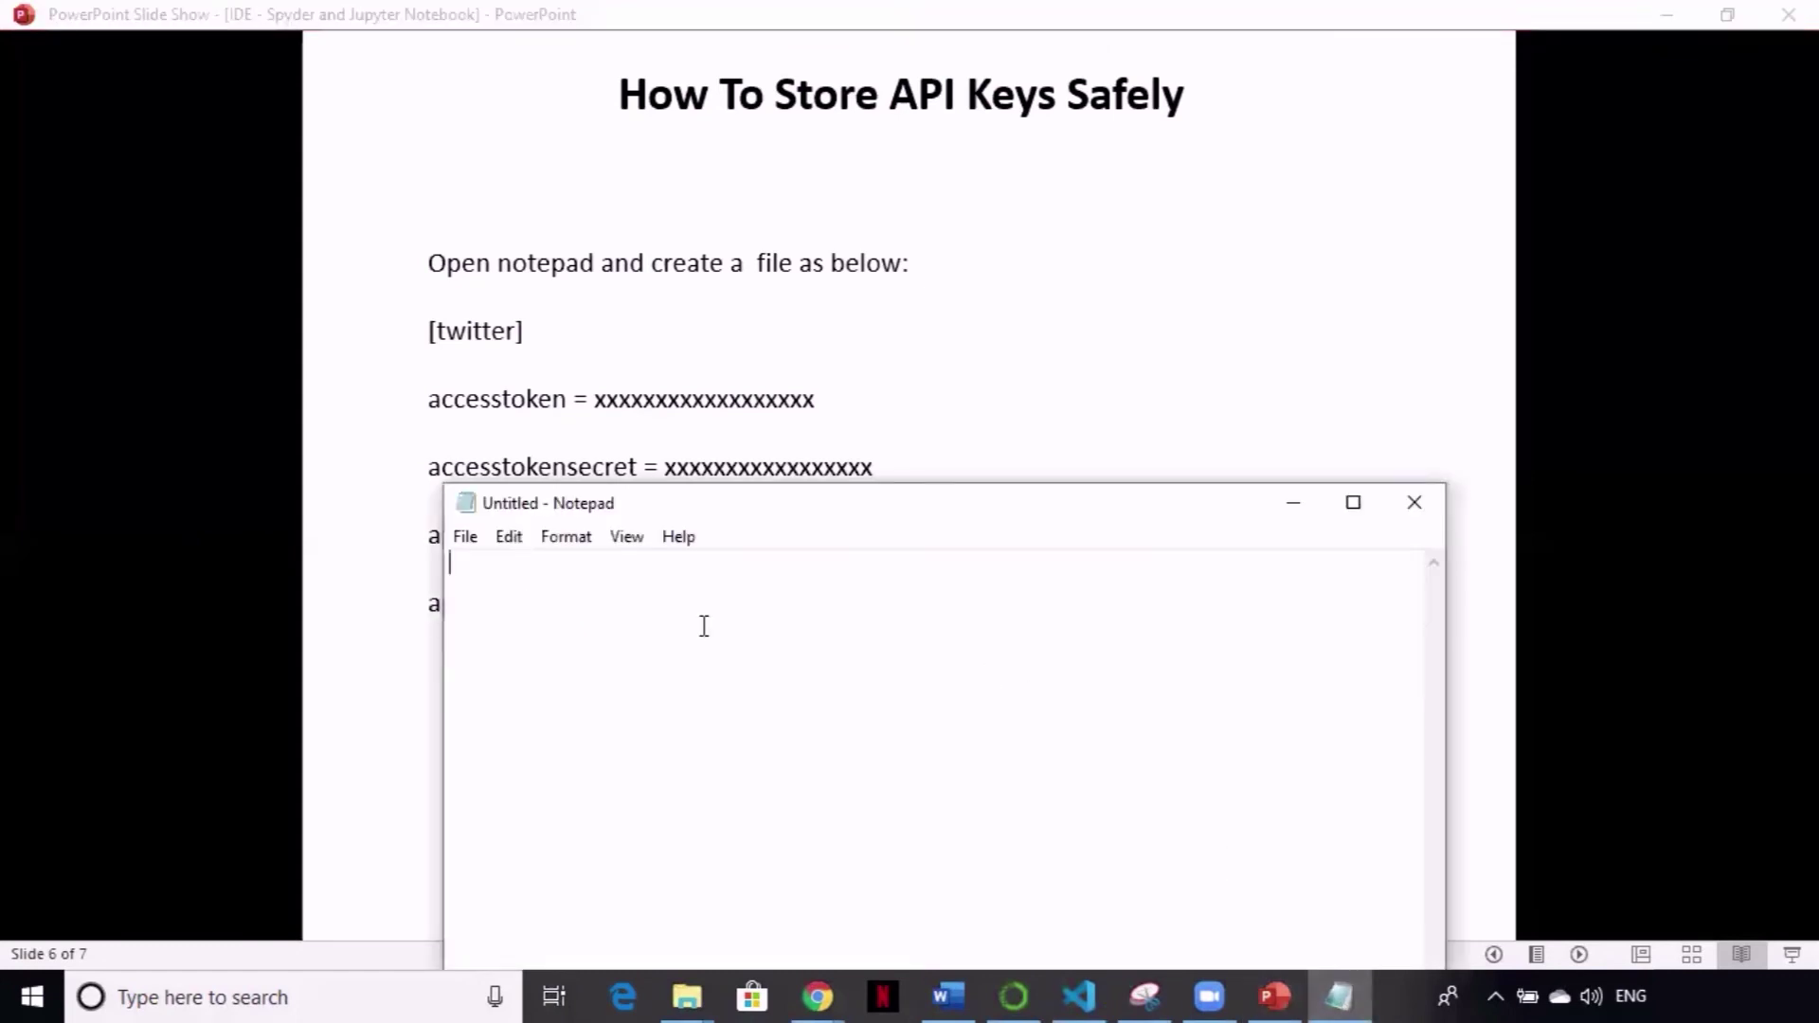
Step: Enter the section header [twitter] as the first line of the document, followed by a blank line
{"action": "type", "text": "{"}
{"action": "key", "text": "BackSpace"}
{"action": "type", "text": "[twitter]"}
{"action": "key", "text": "Return"}
{"action": "key", "text": "Return"}
Step: Add the entries accesstoken and accesstokensecret, each followed by an equals sign and a placeholder row of x characters
{"action": "type", "text": "acce"}
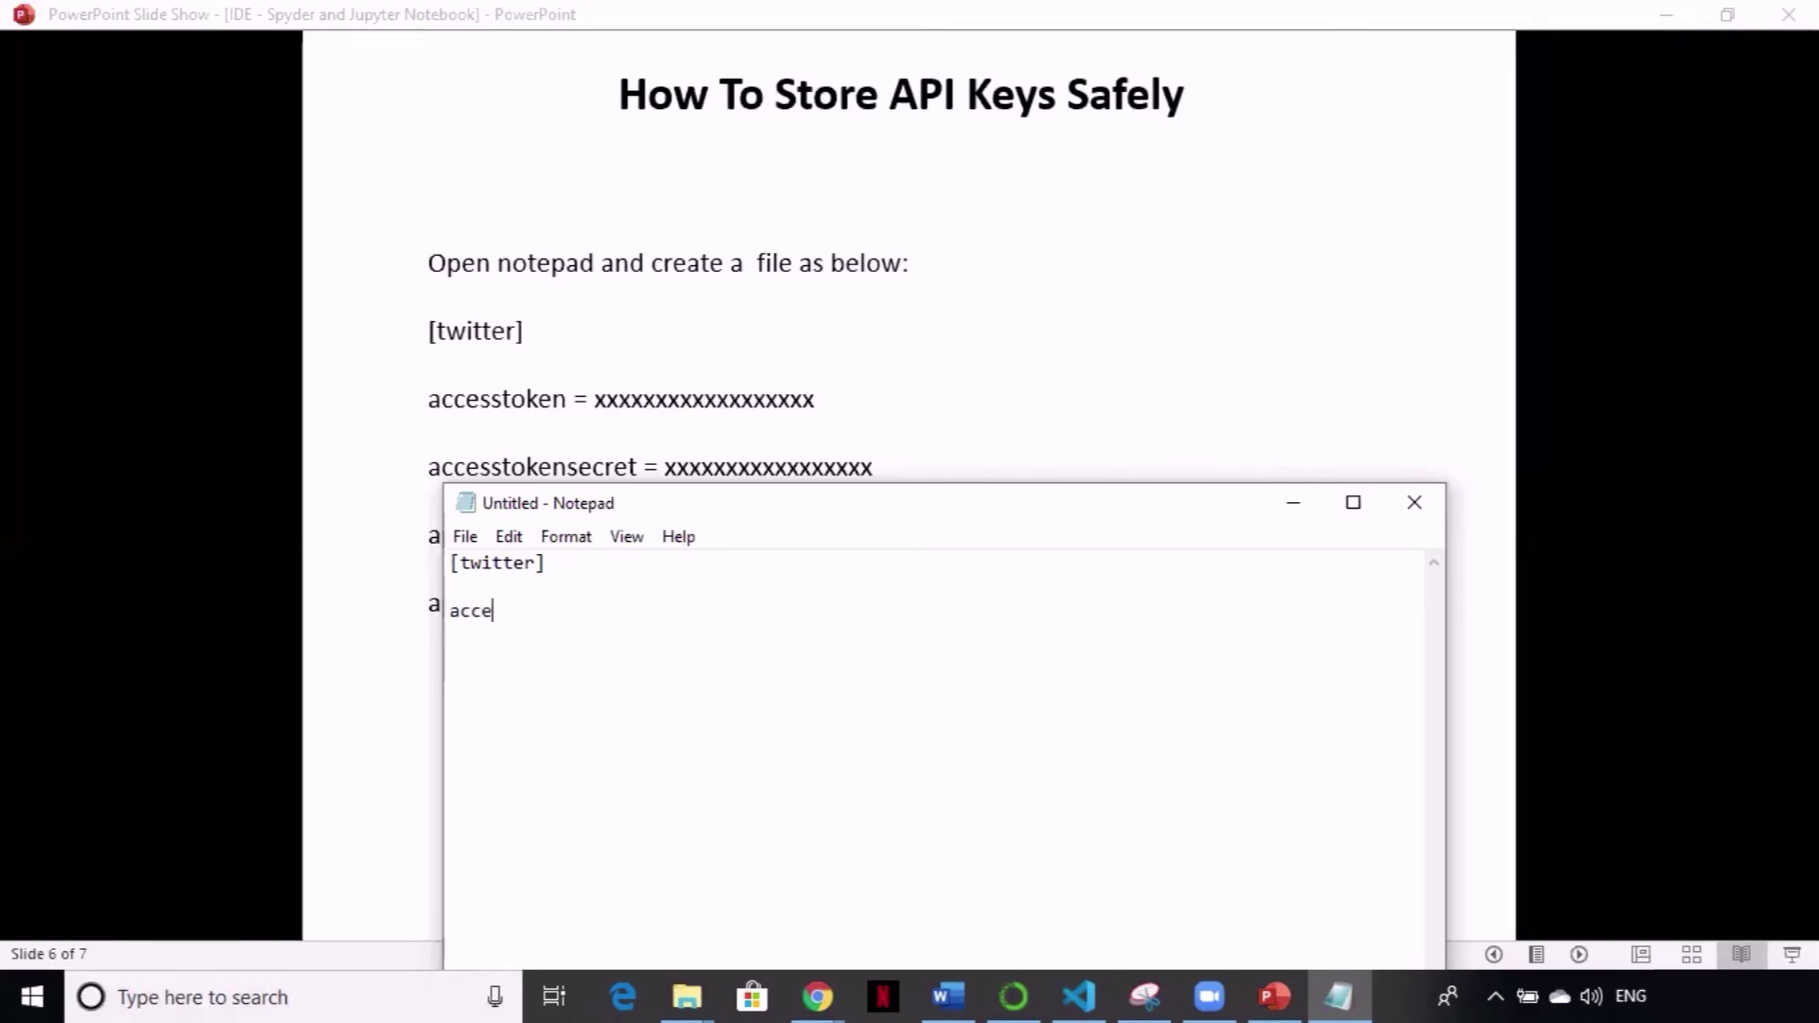
{"action": "type", "text": "sstoken = xxxxxxxxxxxxx"}
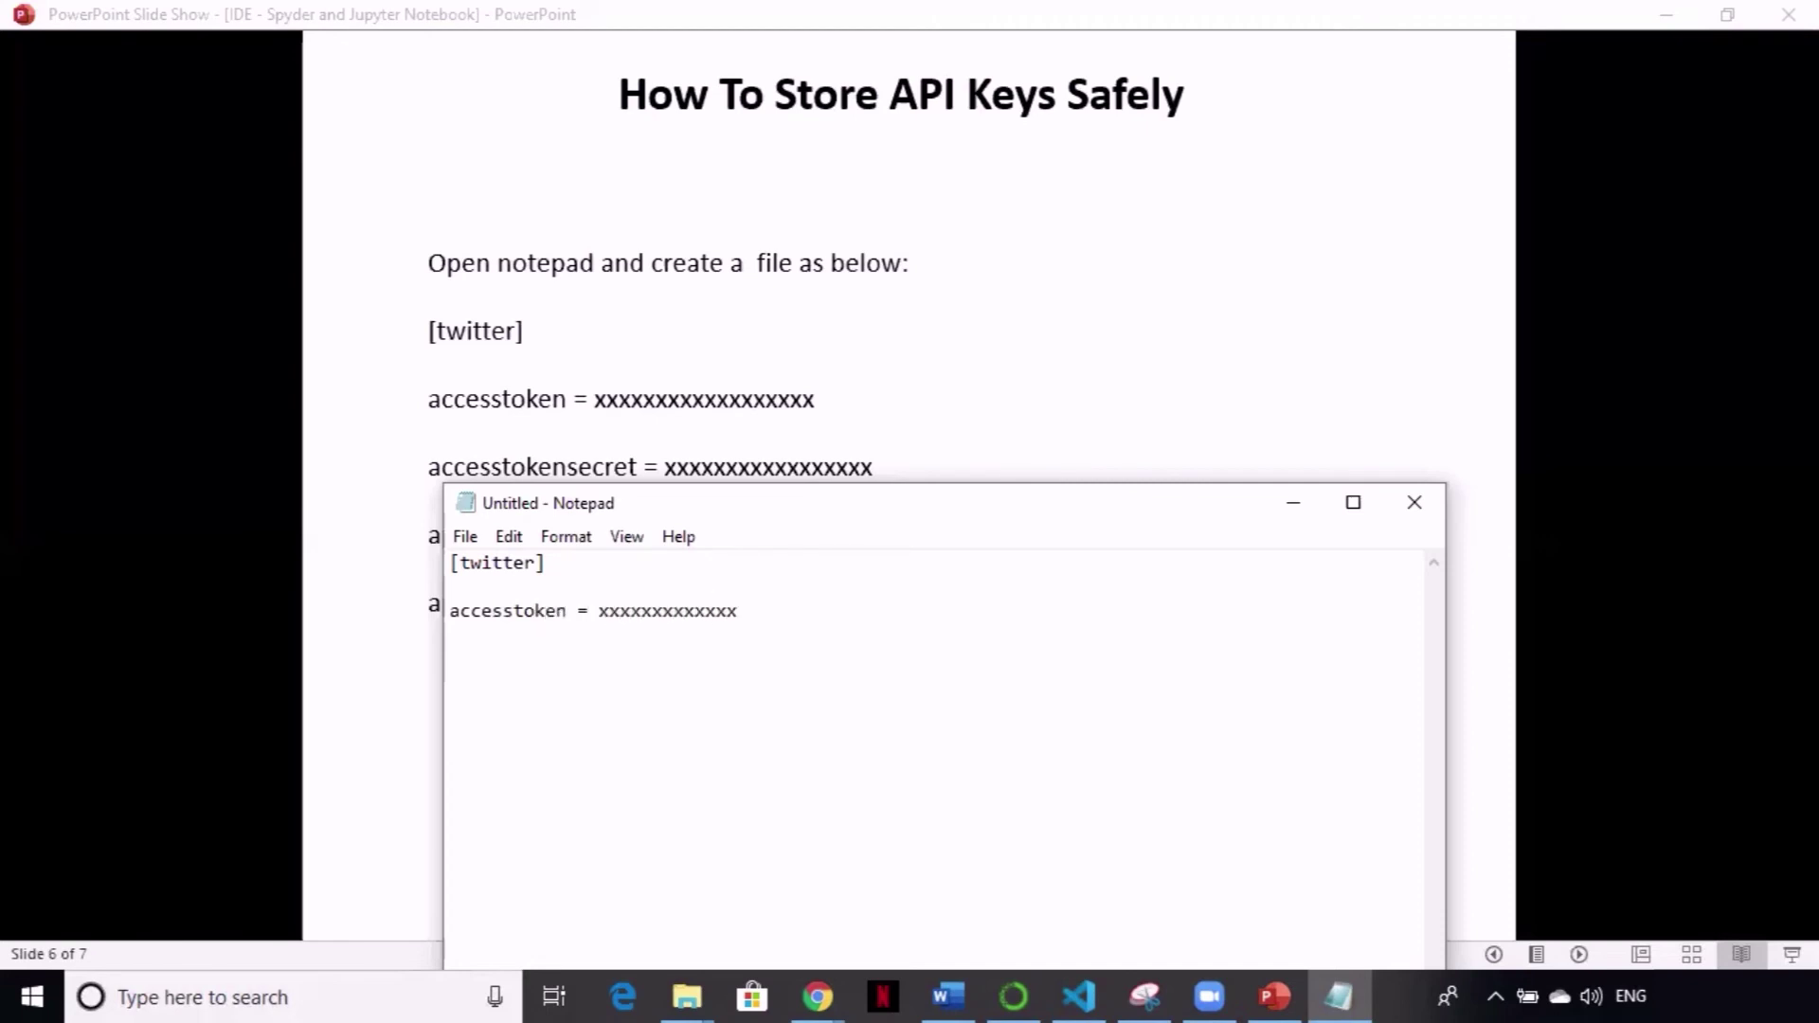
{"action": "key", "text": "Return"}
{"action": "type", "text": "accesstokensecret = "}
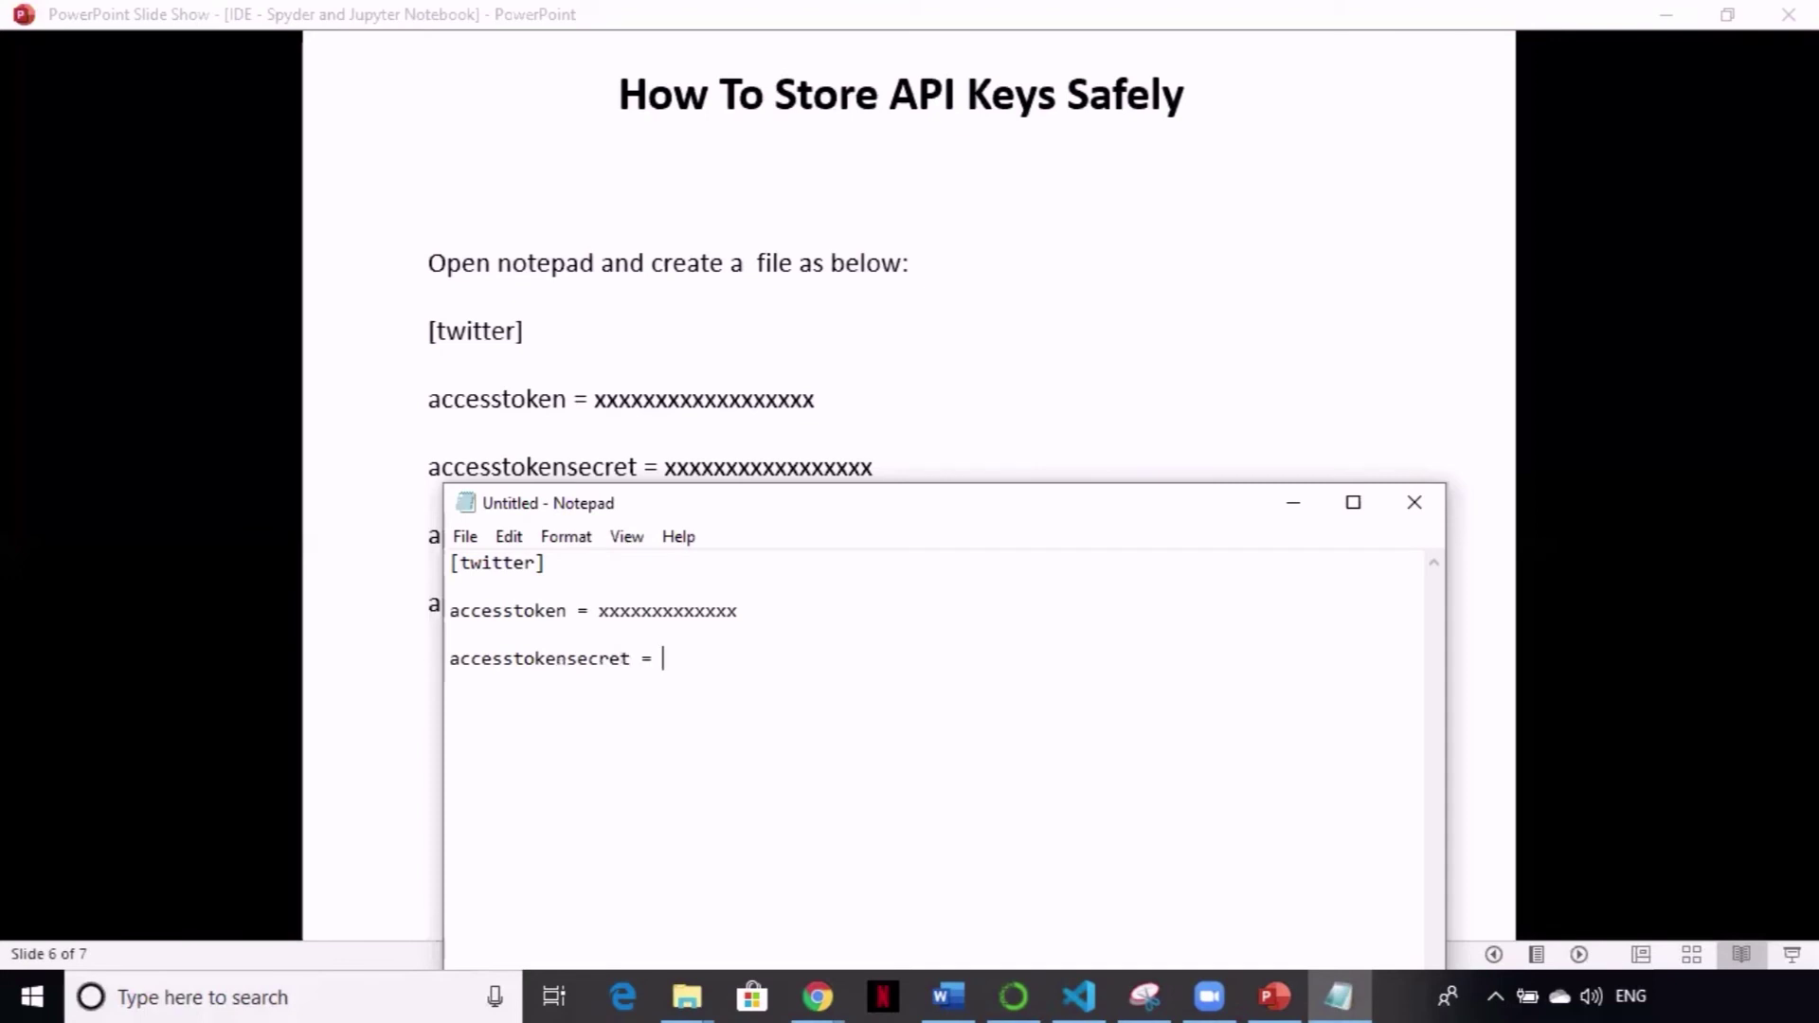
{"action": "type", "text": "xxxxxxxxxxx"}
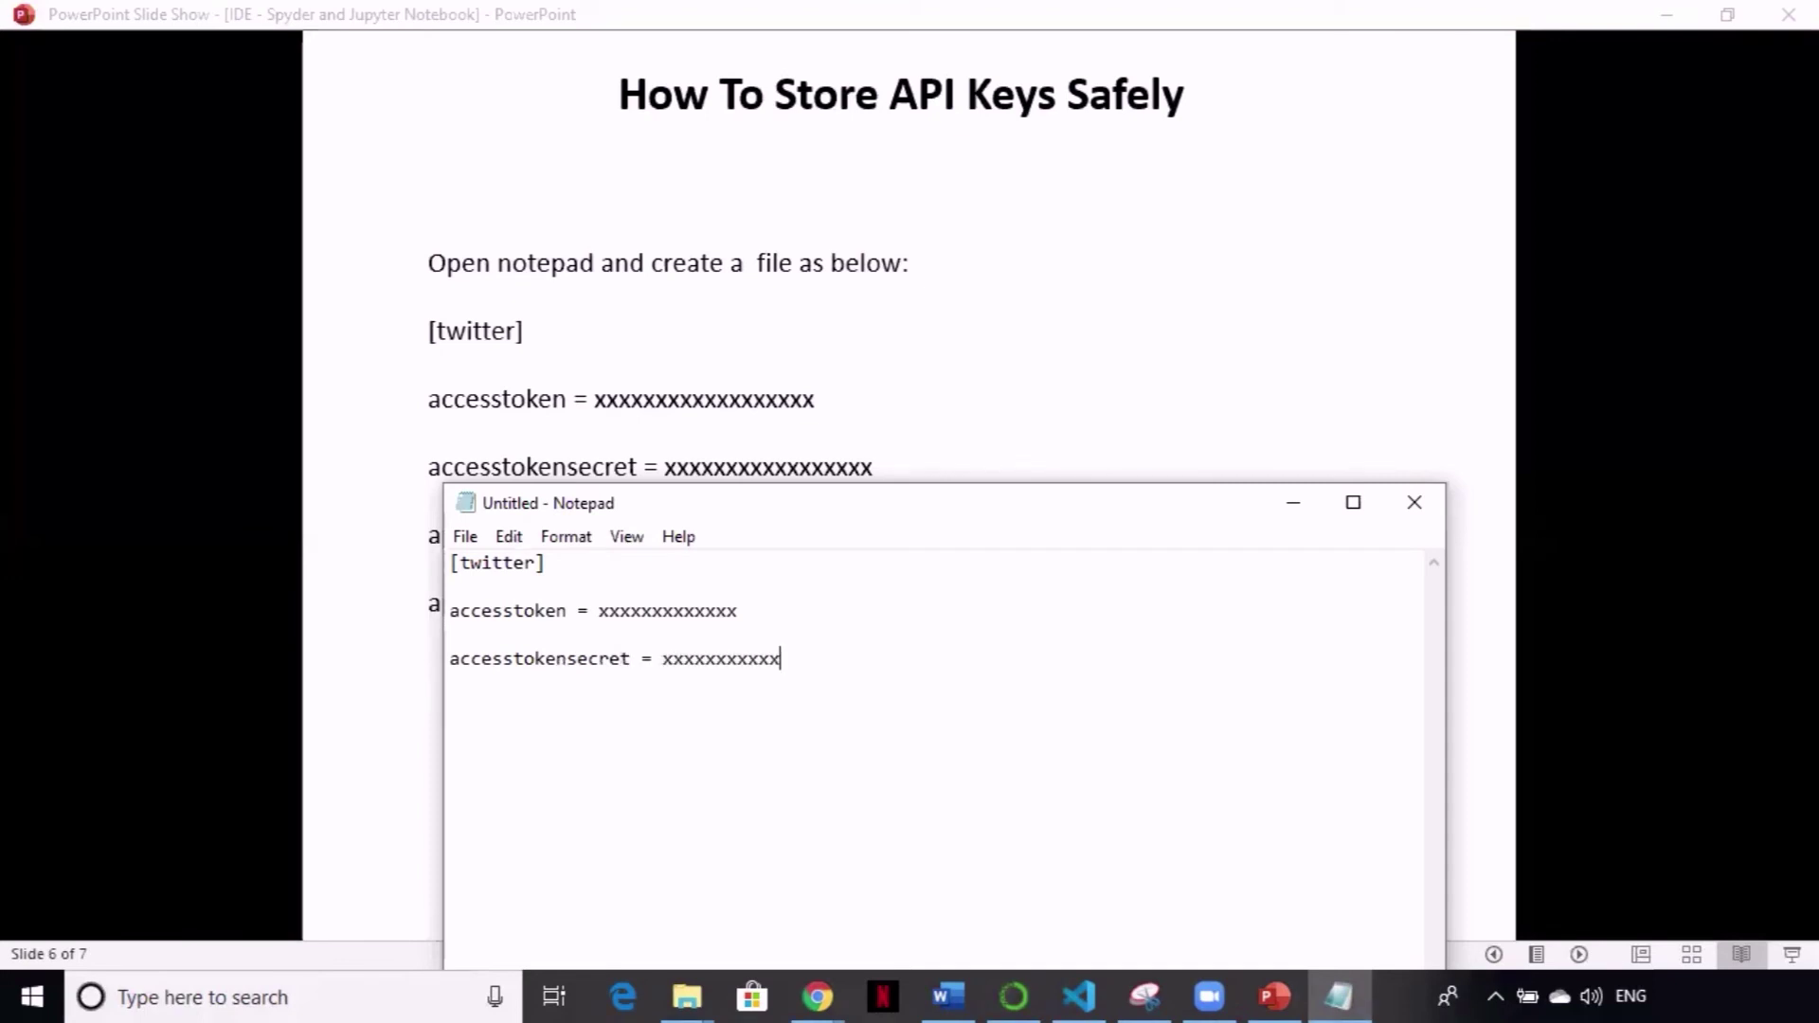
Step: Add the entries apikey and apisecretkey below the token lines, separated by a blank line and each set to a placeholder value
{"action": "key", "text": "Return"}
{"action": "type", "text": "apikey = zxxxxxxxxxxx"}
{"action": "key", "text": "Return"}
{"action": "key", "text": "Return"}
{"action": "type", "text": "apisecretkey = "}
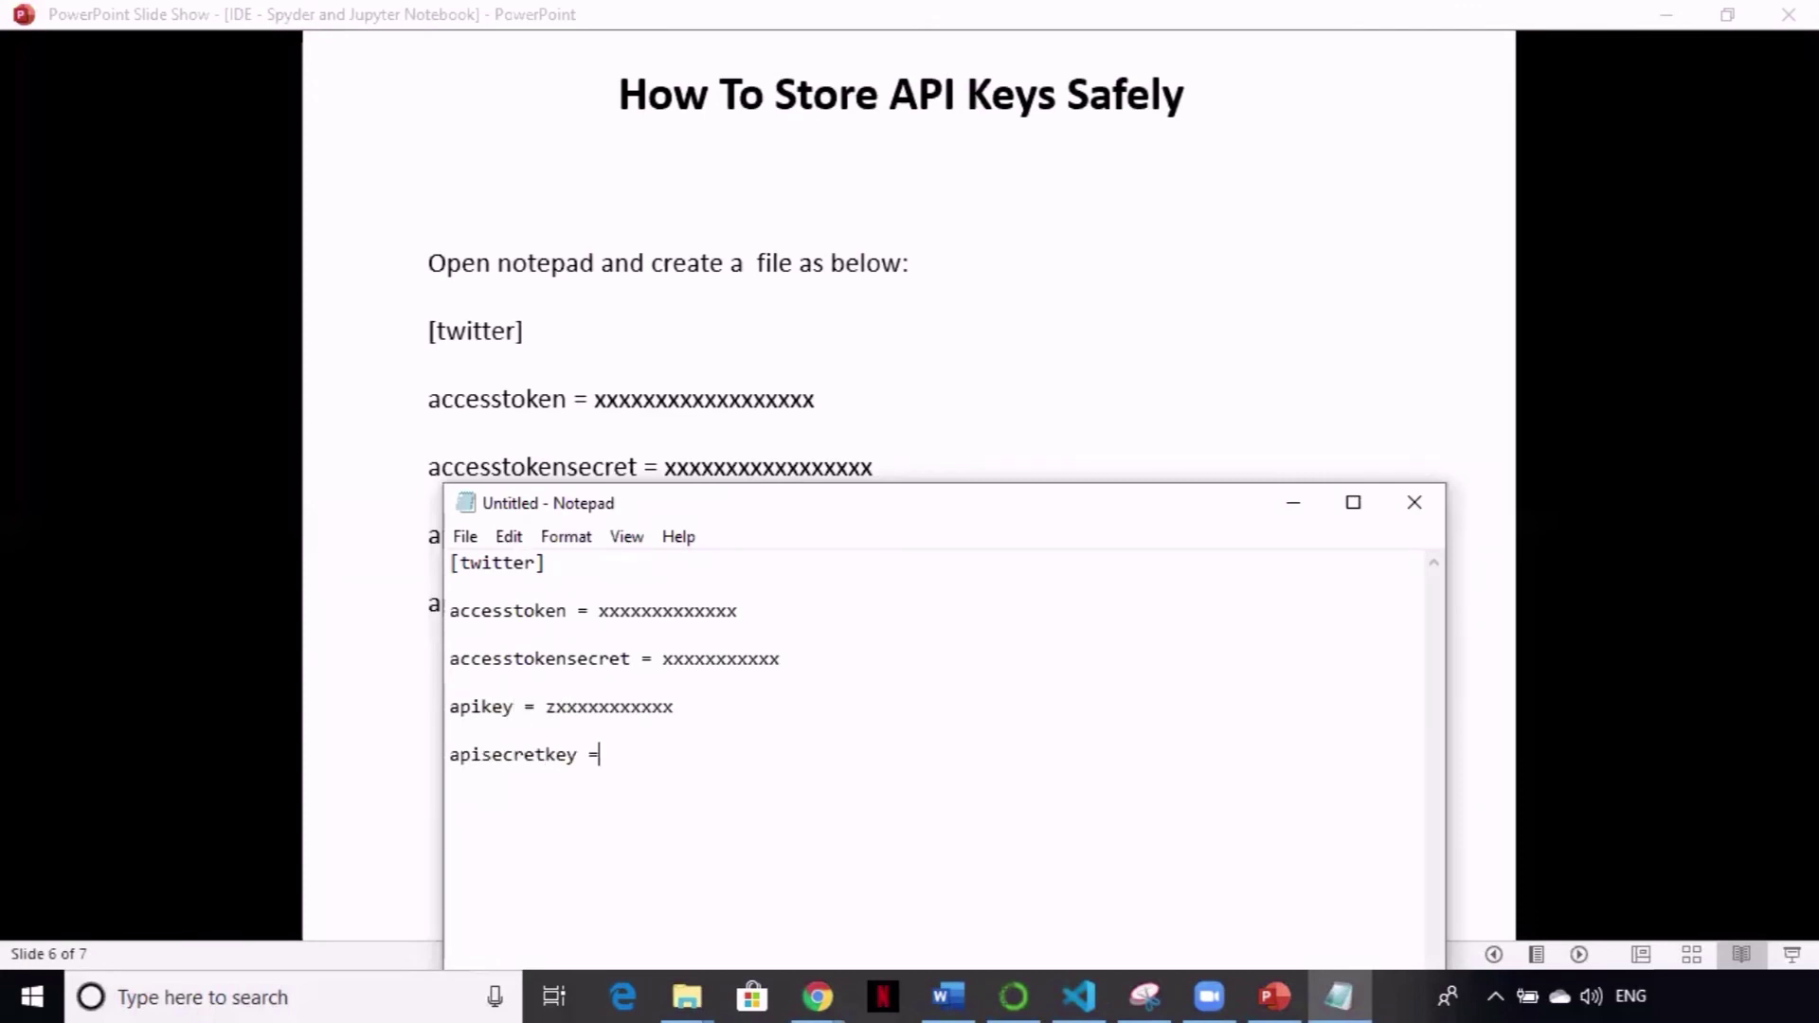
{"action": "type", "text": "xxxxxxxxxxxxx"}
Step: Save the document to the Desktop as twitter.properties and close Notepad
{"action": "left_click_drag", "start_coordinate": [874, 528], "coordinate": [858, 220]}
{"action": "left_click", "coordinate": [453, 227]}
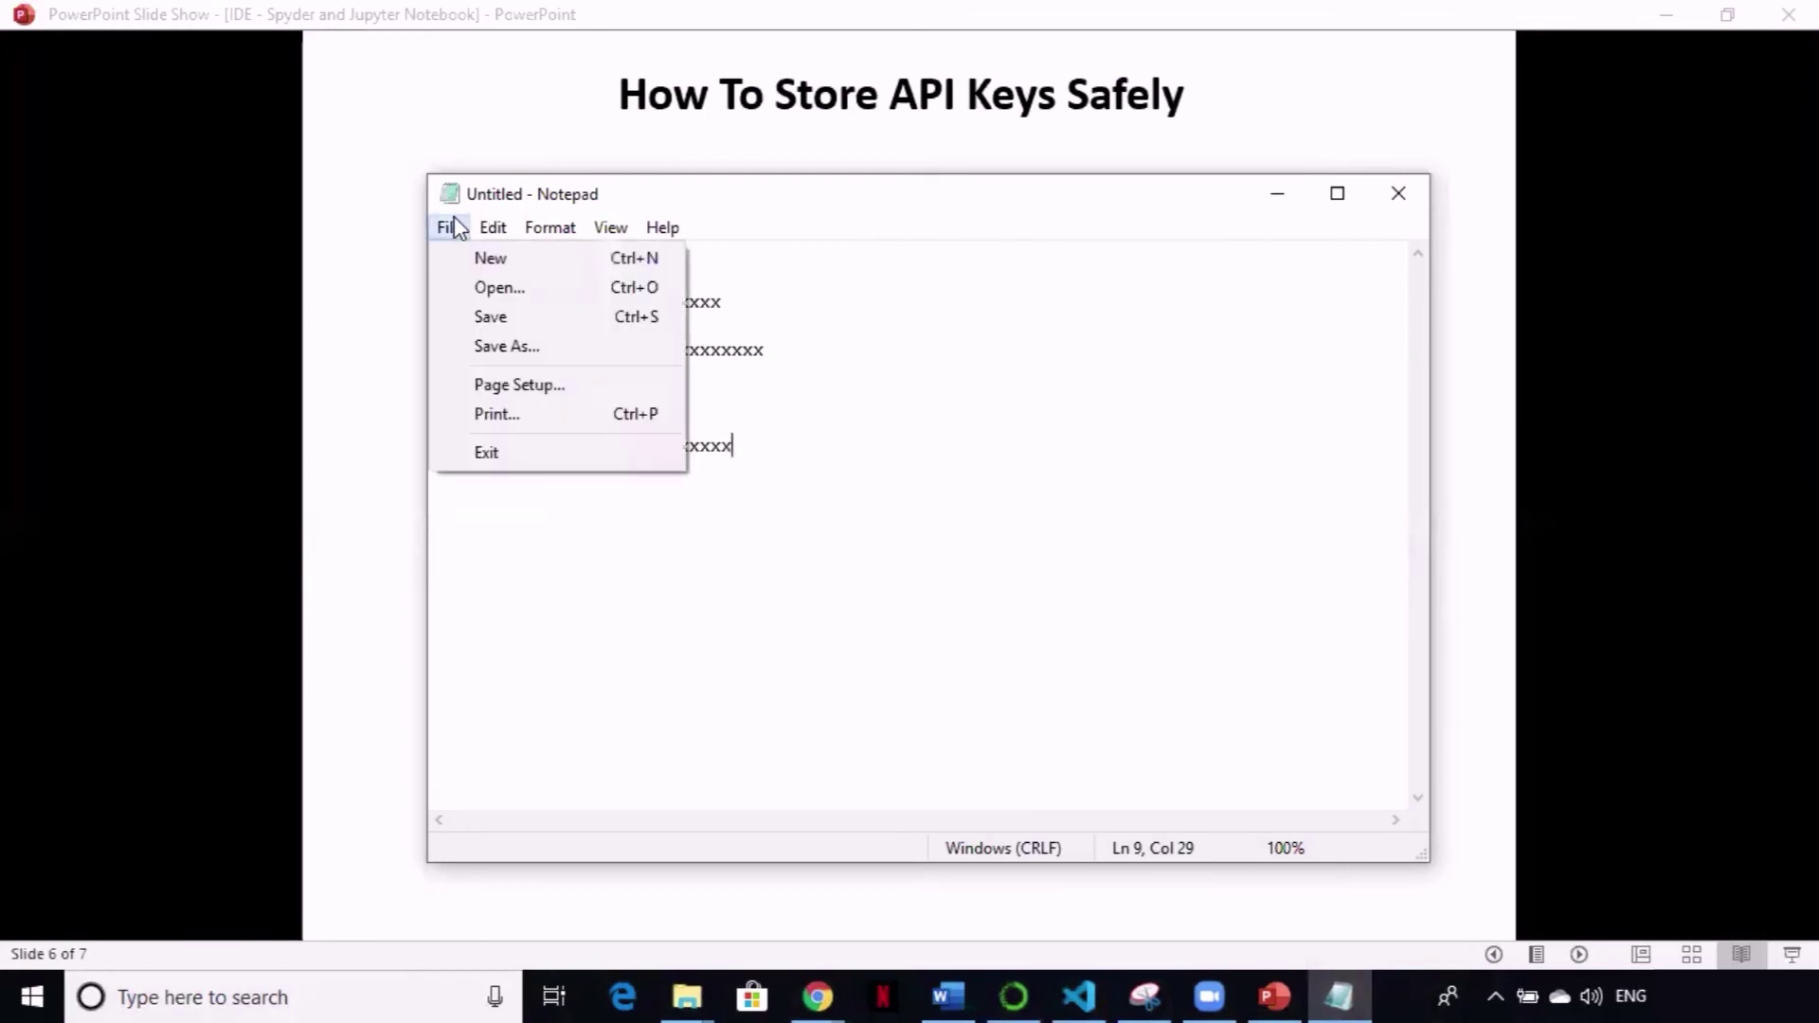
{"action": "left_click", "coordinate": [482, 359]}
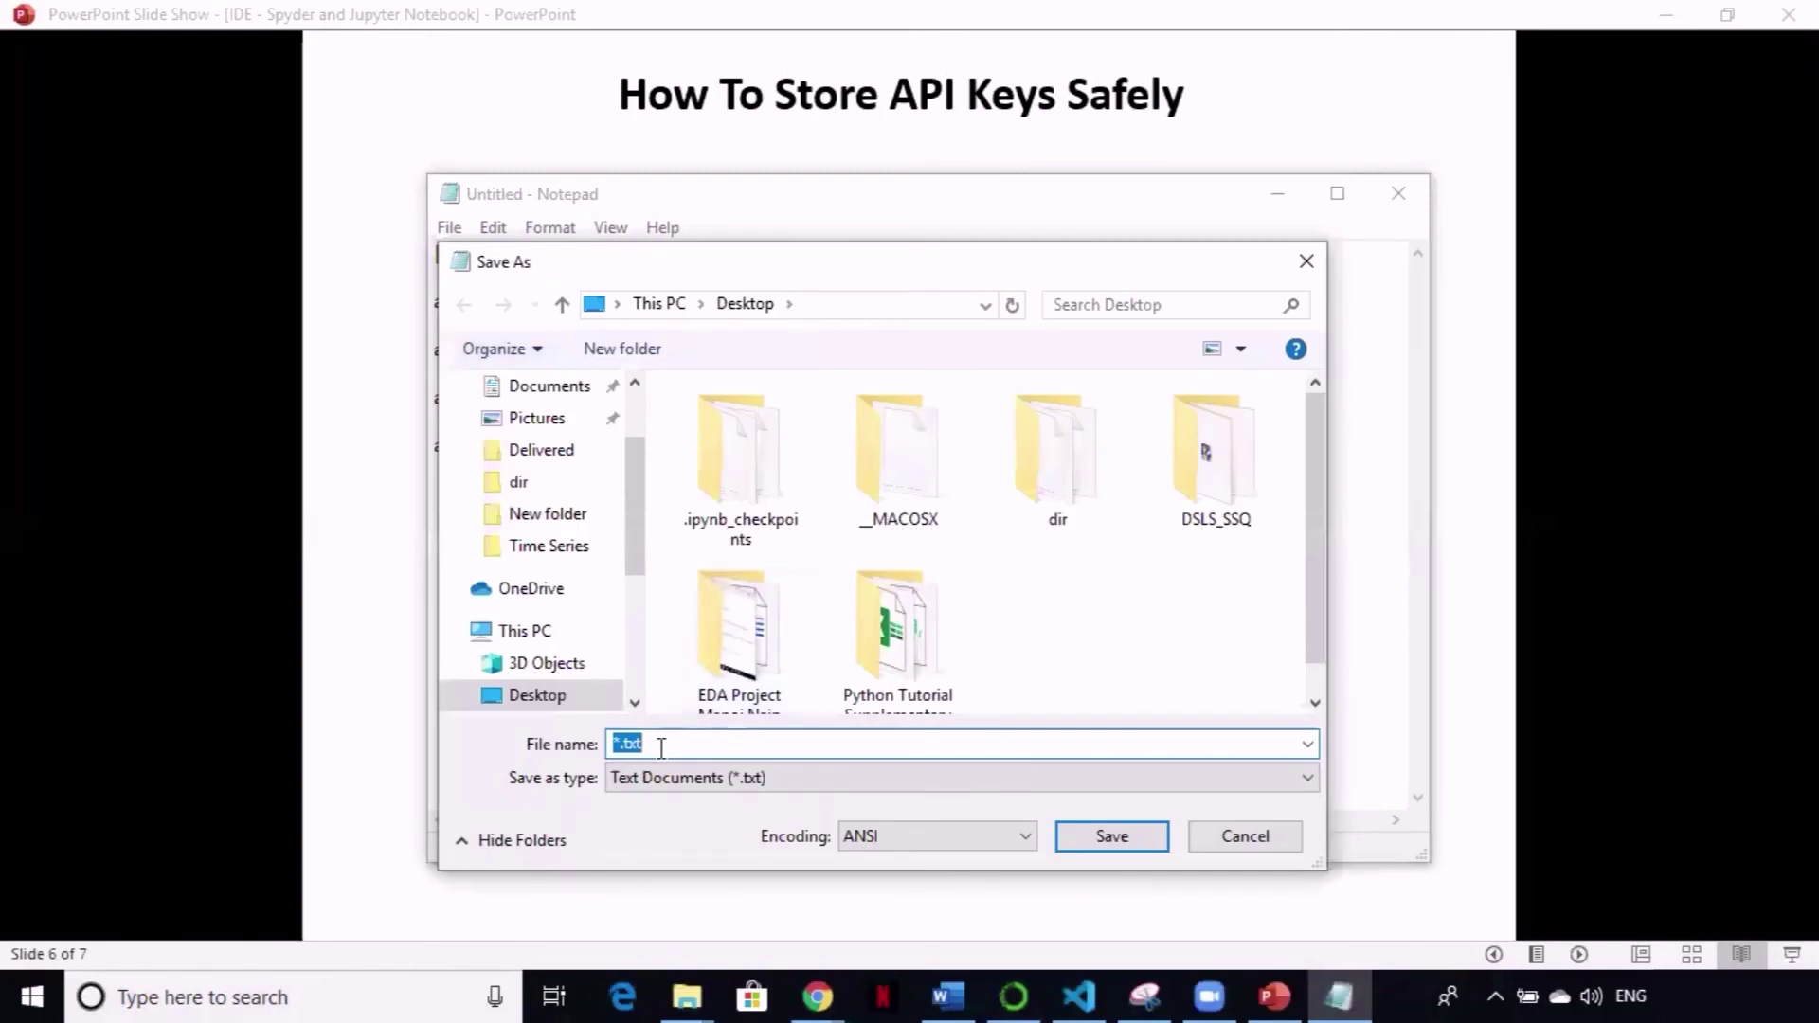
{"action": "type", "text": "twitter.properties"}
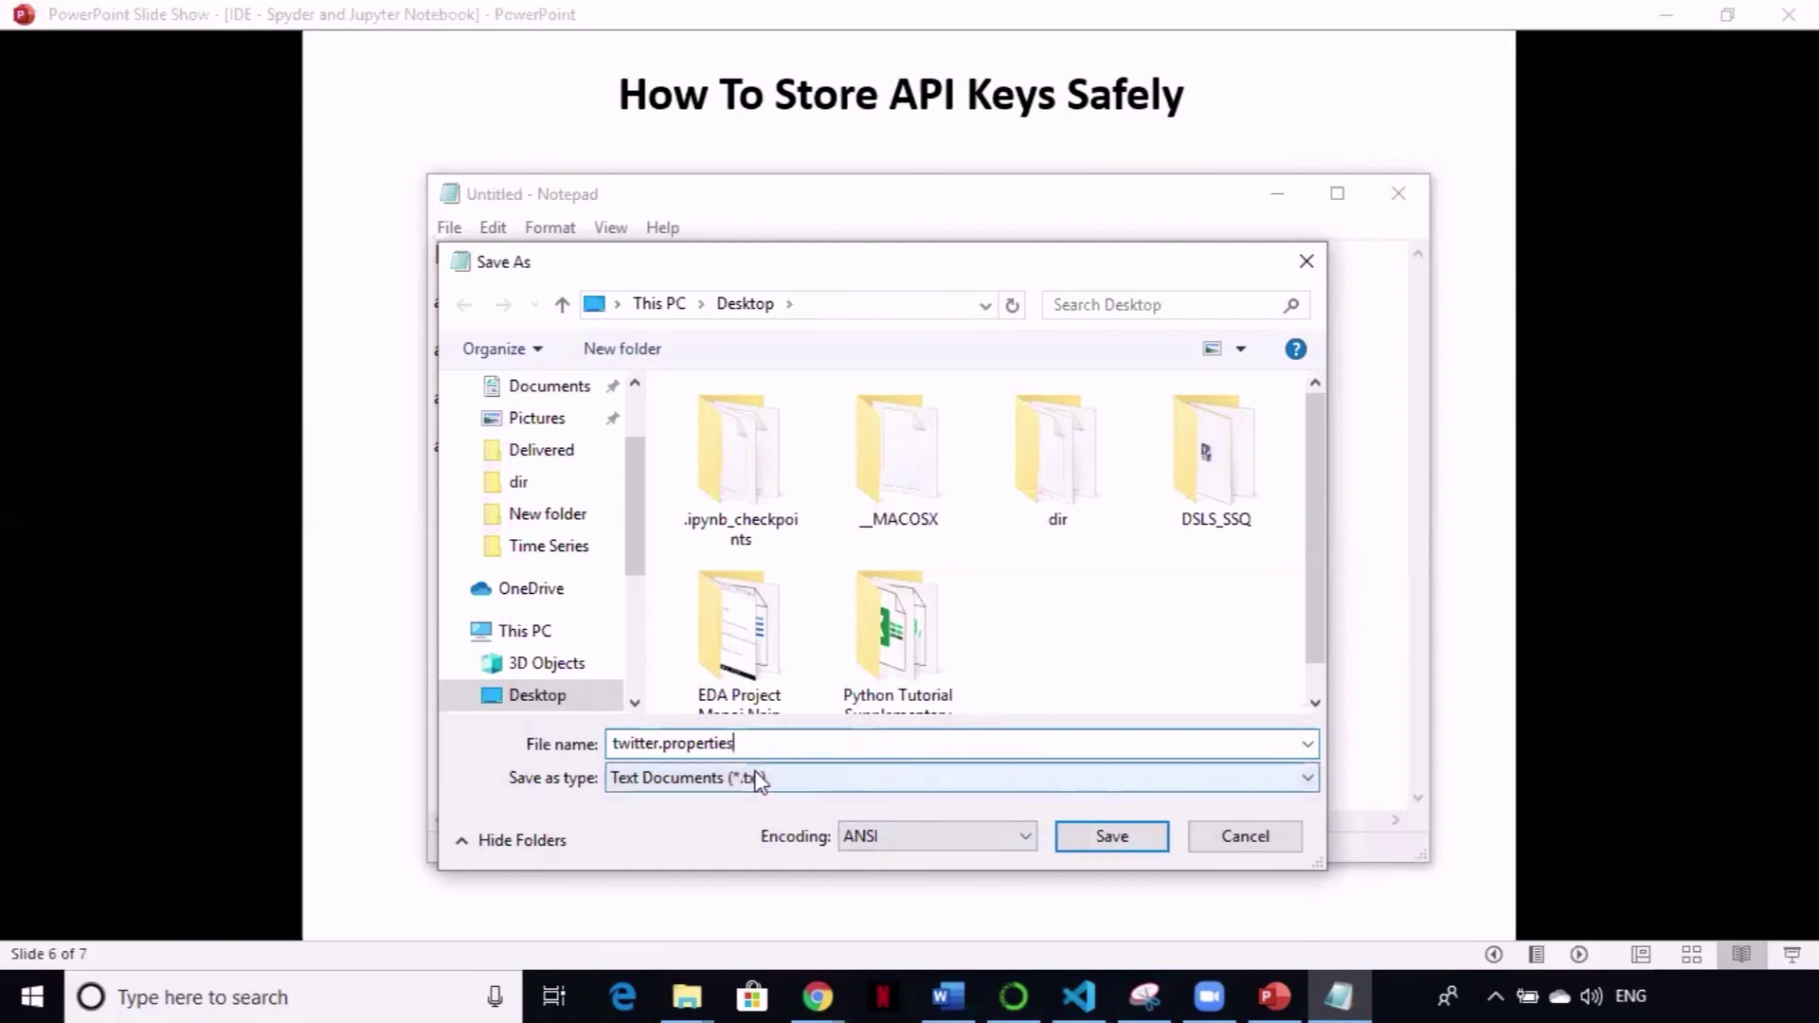
{"action": "left_click", "coordinate": [1113, 838]}
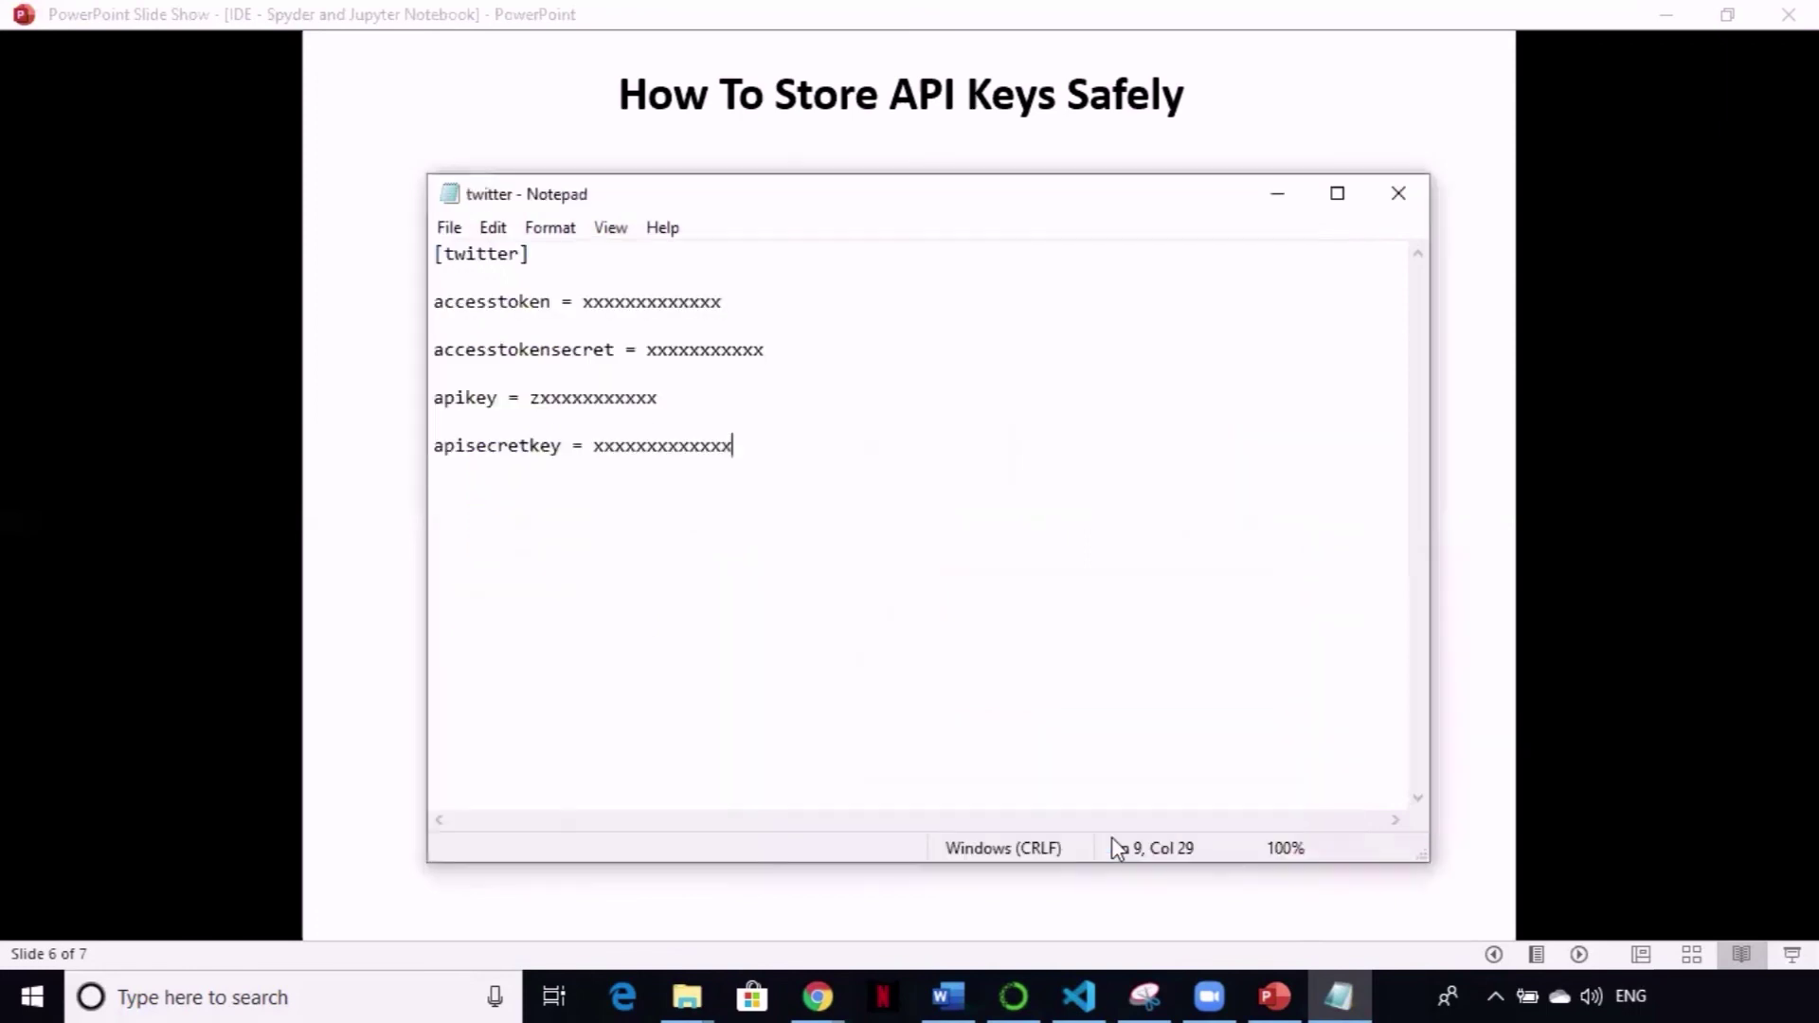
{"action": "left_click", "coordinate": [1398, 195]}
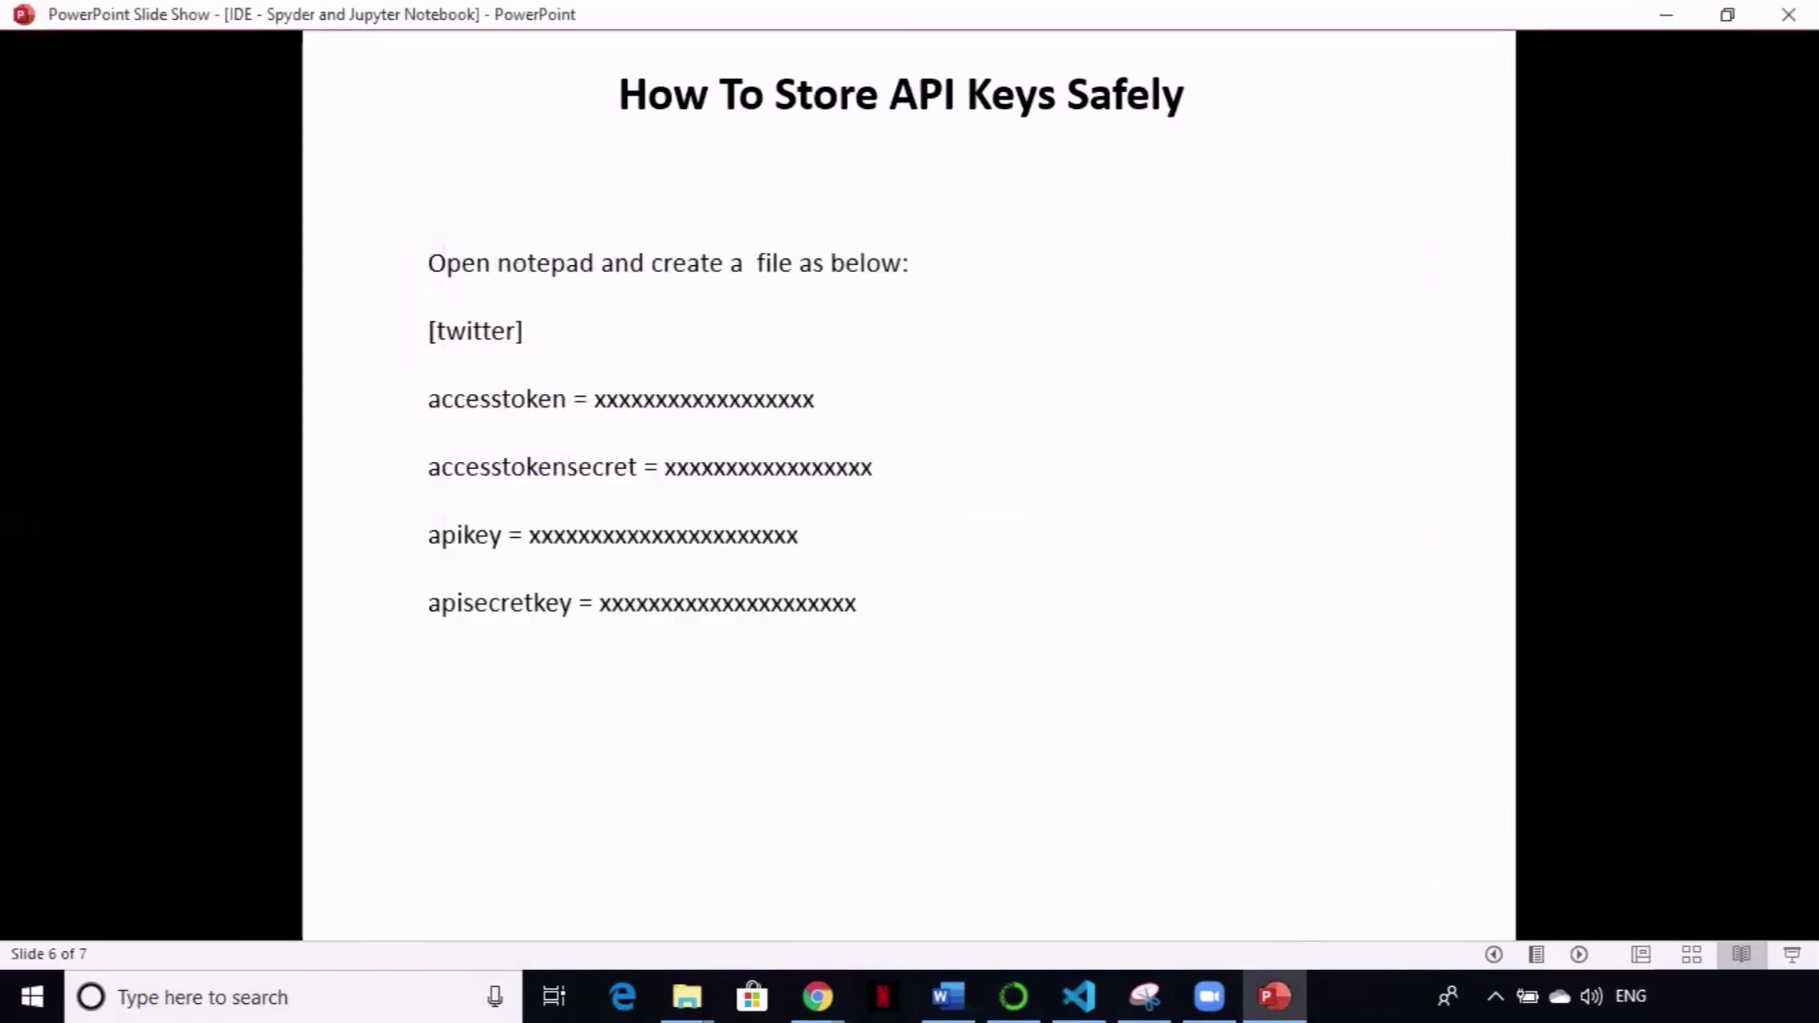